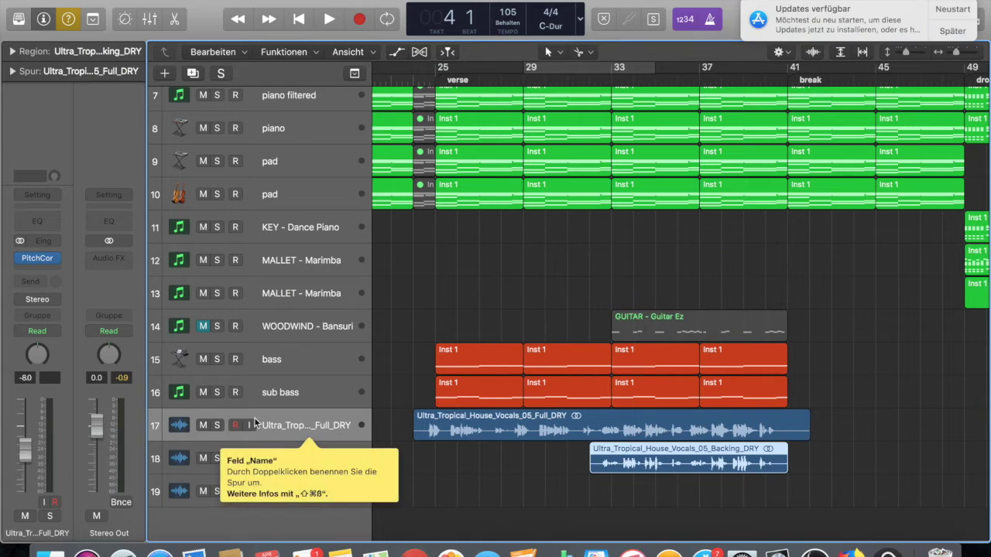
Step: Solo the Ultra Tropical House full dry vocal track and set a cycle range spanning its whole region
left_click(217, 425)
scroll(390, 438, "down", 3)
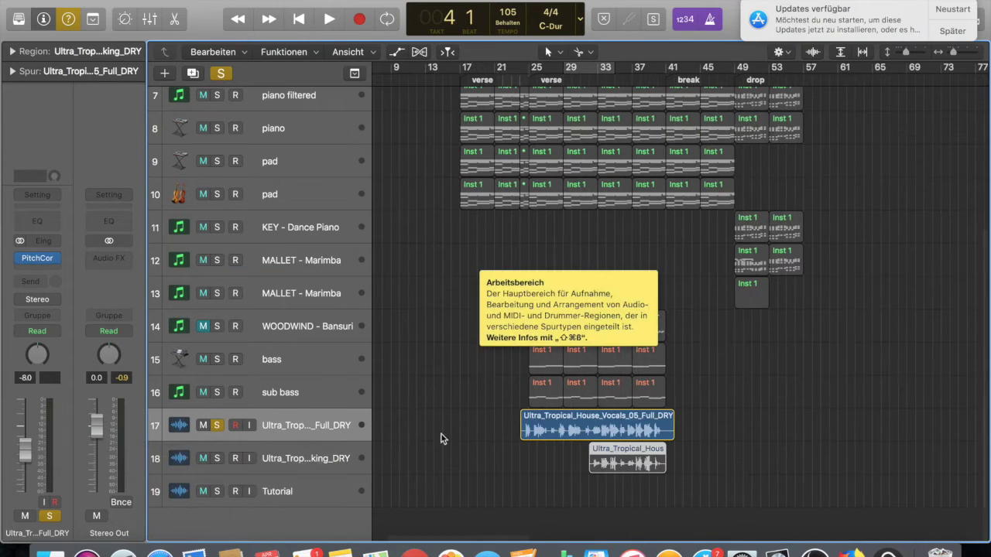
left_click_drag(512, 68, 675, 74)
scroll(672, 351, "up", 5)
scroll(672, 351, "down", 2)
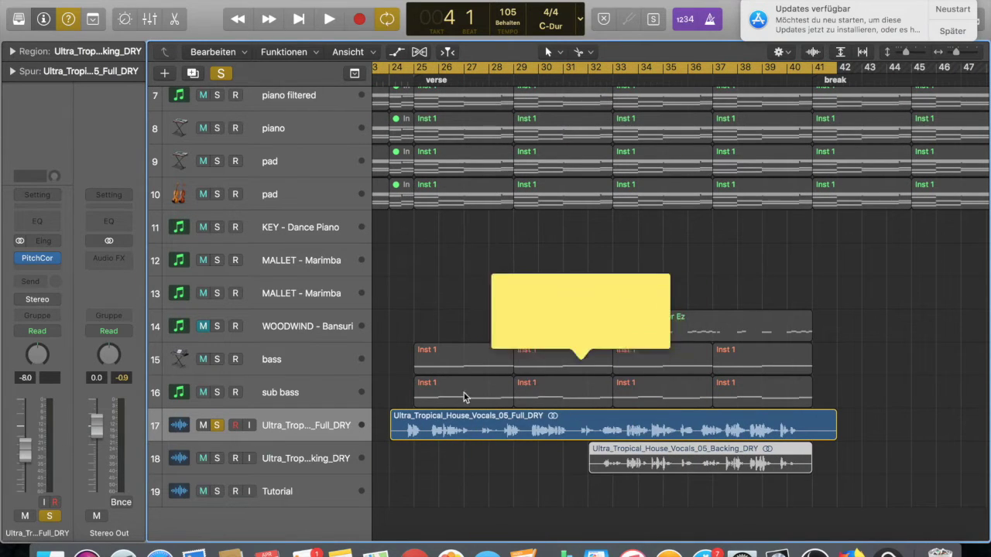
scroll(452, 476, "down", 1)
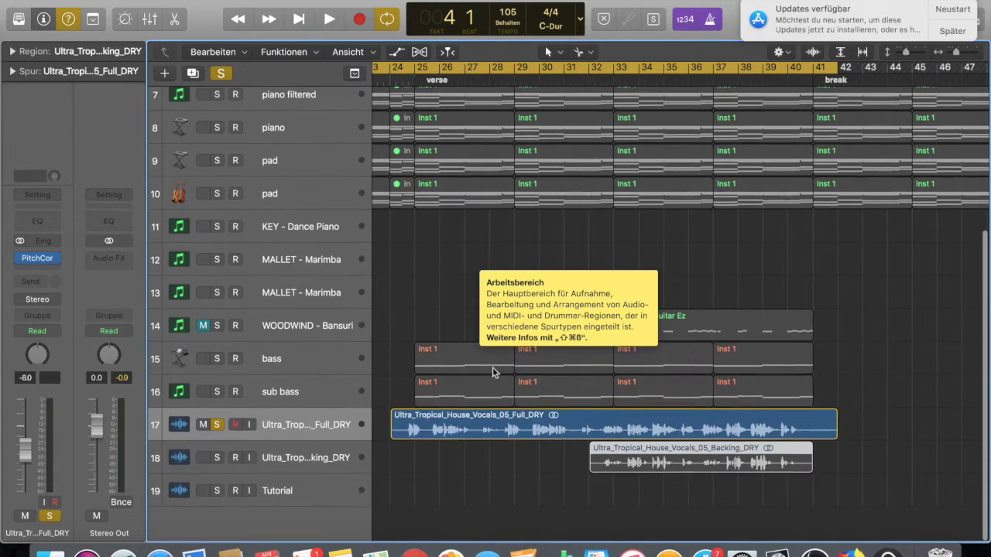
scroll(454, 275, "left", 5)
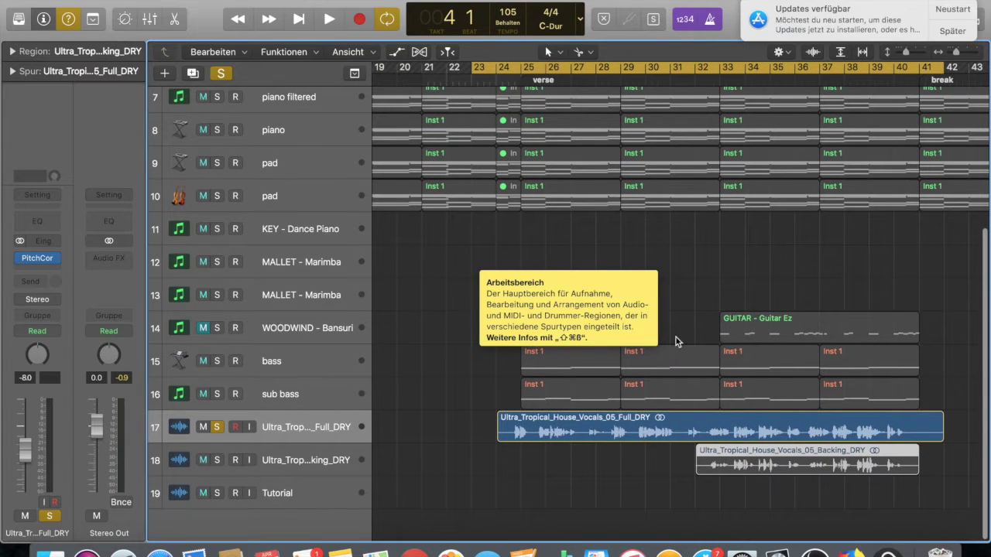
scroll(677, 334, "right", 3)
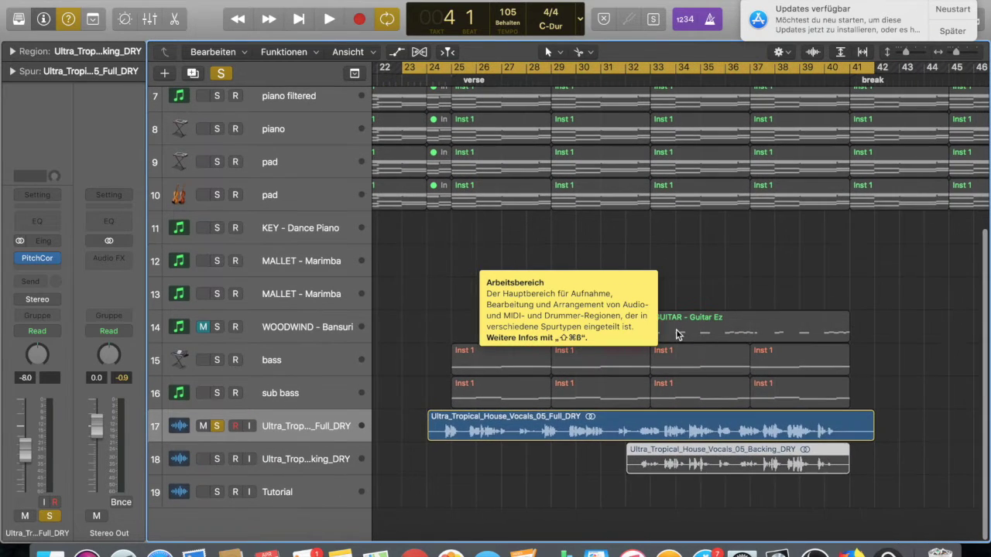
Step: Rename the full dry vocal track as "main vocal" and the backing vocal track as "backing"
left_click(477, 428)
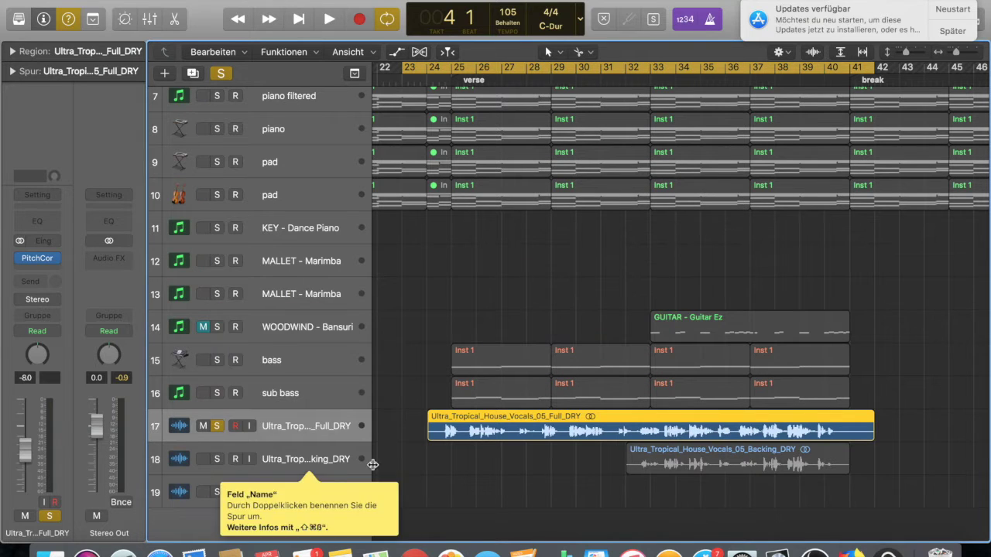
double_click(306, 426)
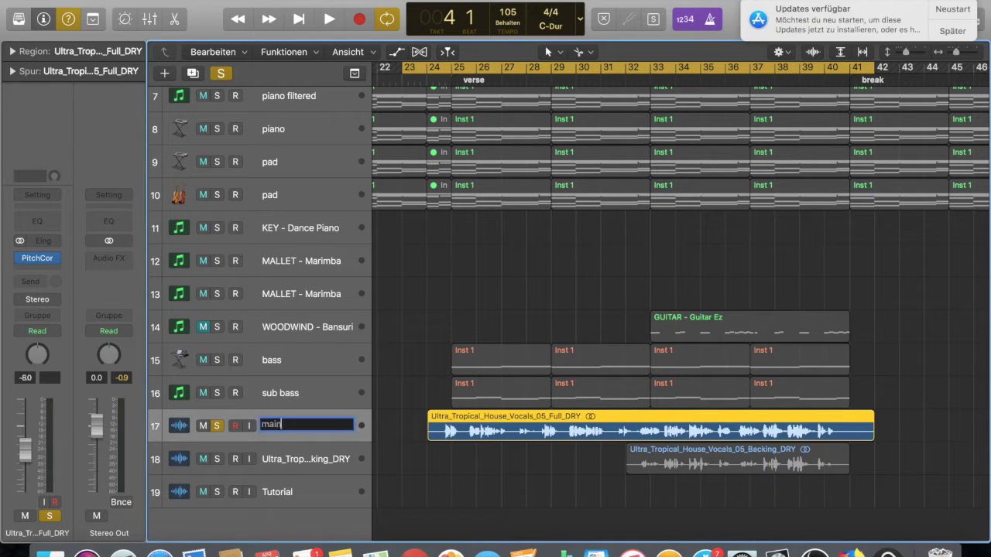
type("main vocal")
key("Return")
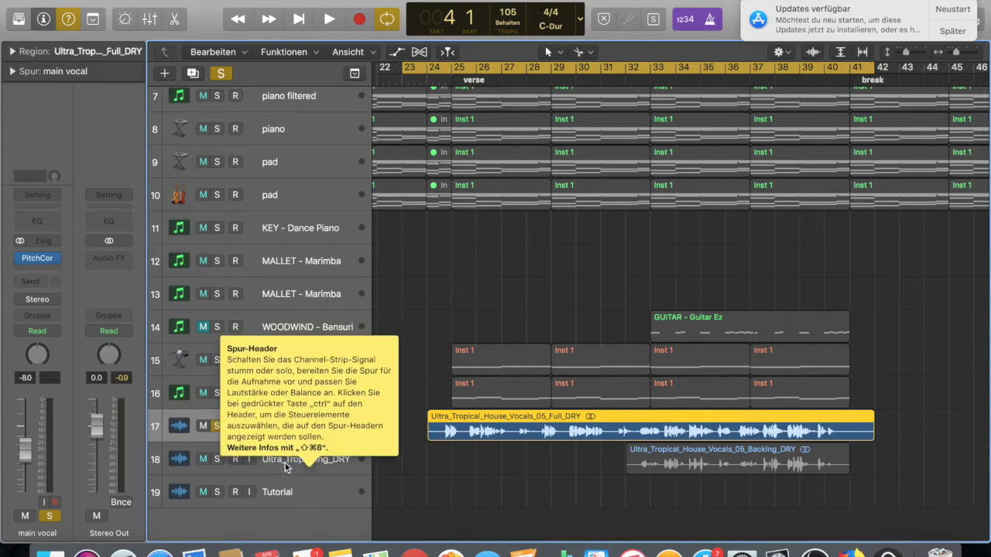
left_click(288, 459)
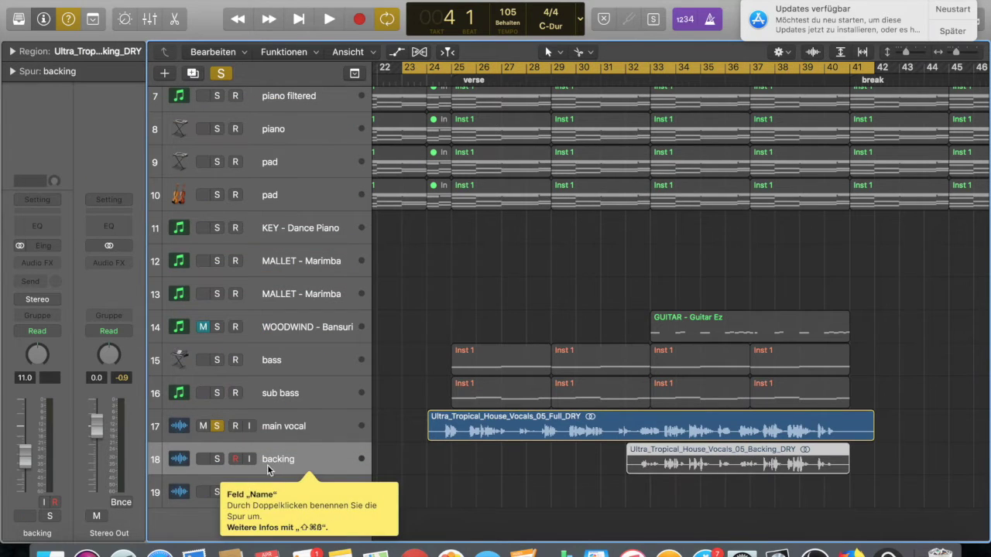
left_click_drag(36, 354, 37, 341)
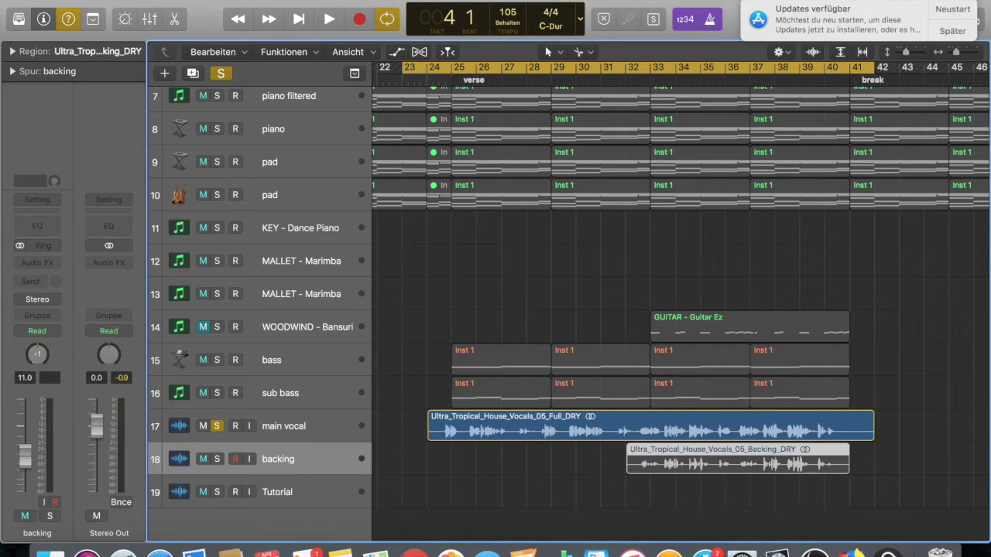
Step: Select the main vocal track and set the cycle range from bar 24 to bar 41
scroll(477, 393, "left", 3)
scroll(477, 394, "down", 5)
scroll(477, 394, "up", 5)
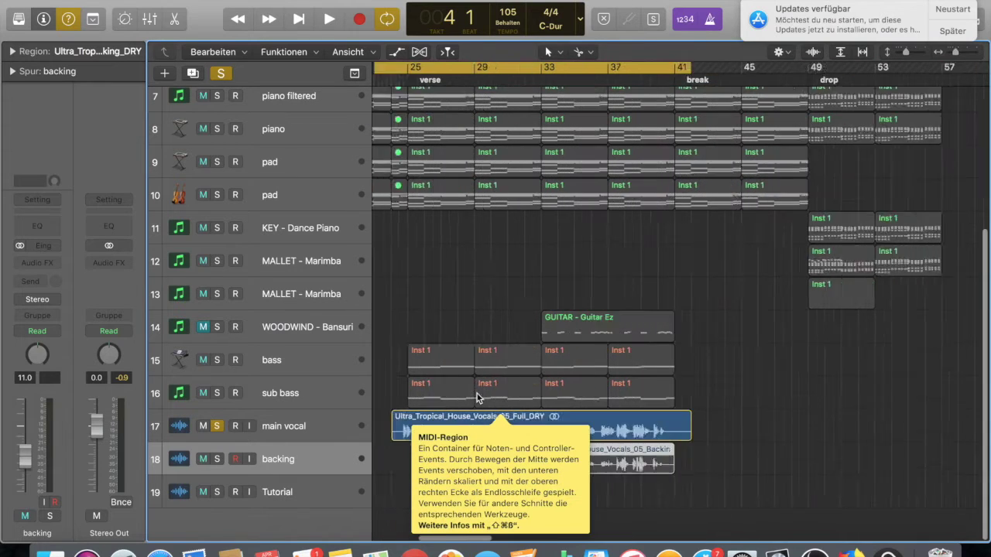
left_click(301, 424)
scroll(302, 424, "left", 3)
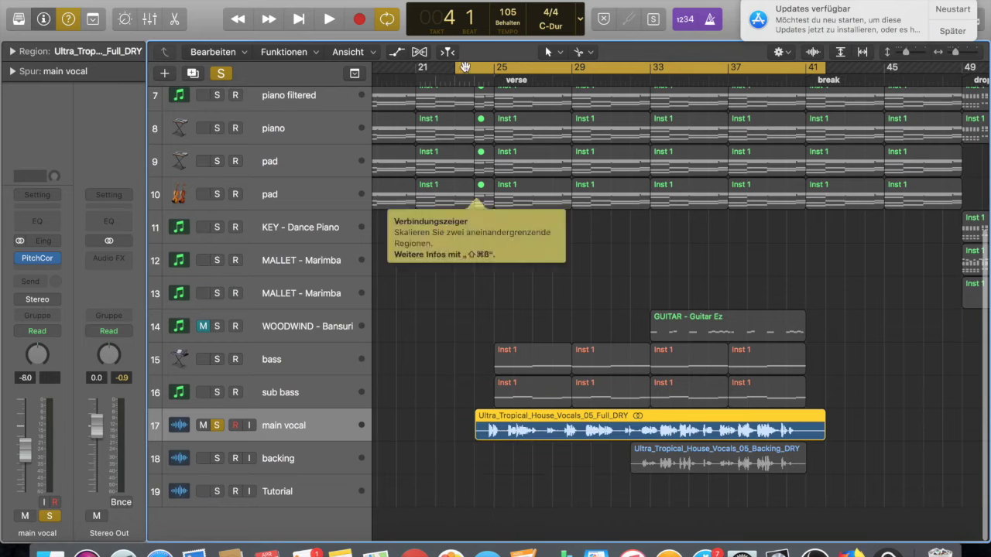
left_click_drag(479, 70, 805, 70)
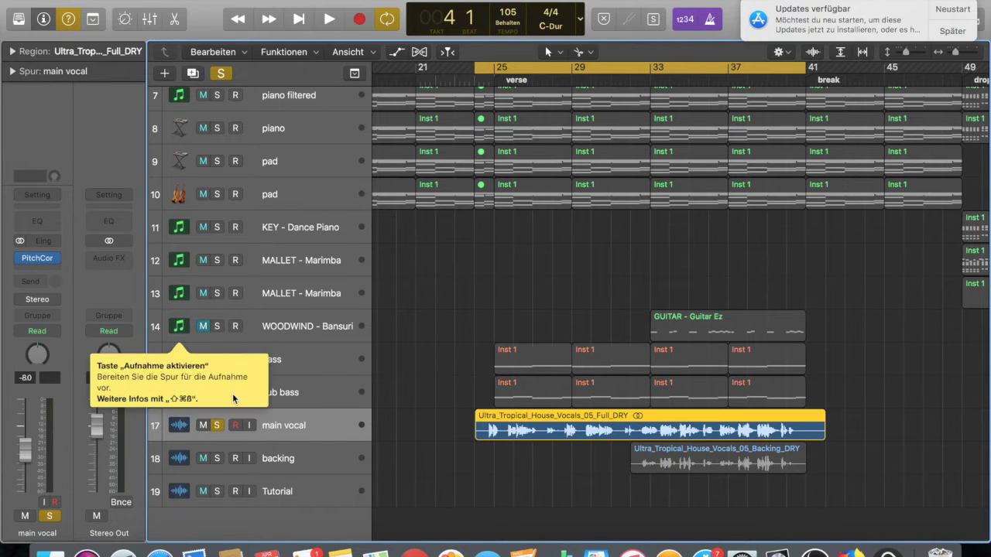
Step: Open the main vocal's Pitch Correction plug-in to review its root, scale and response settings, and close it
left_click(39, 259)
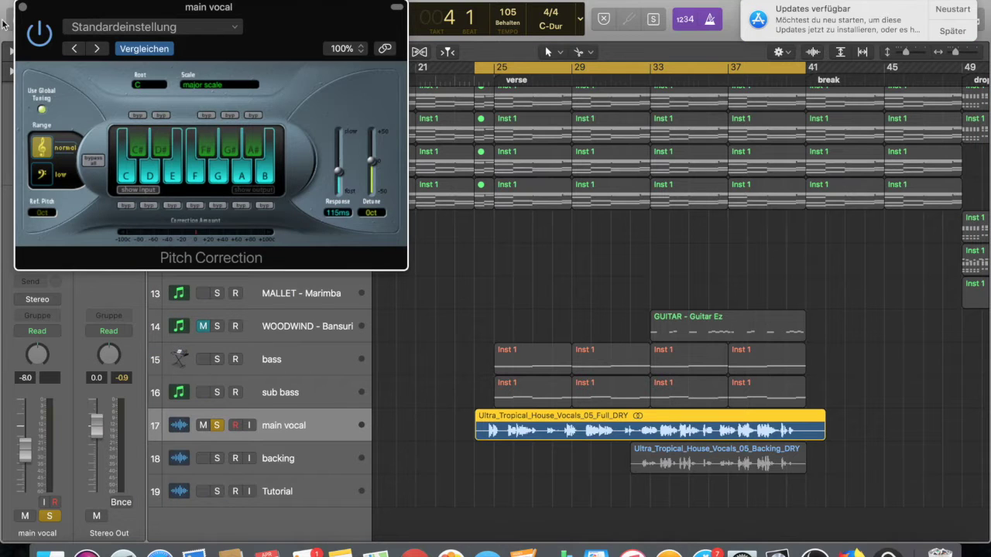
left_click_drag(55, 15, 269, 31)
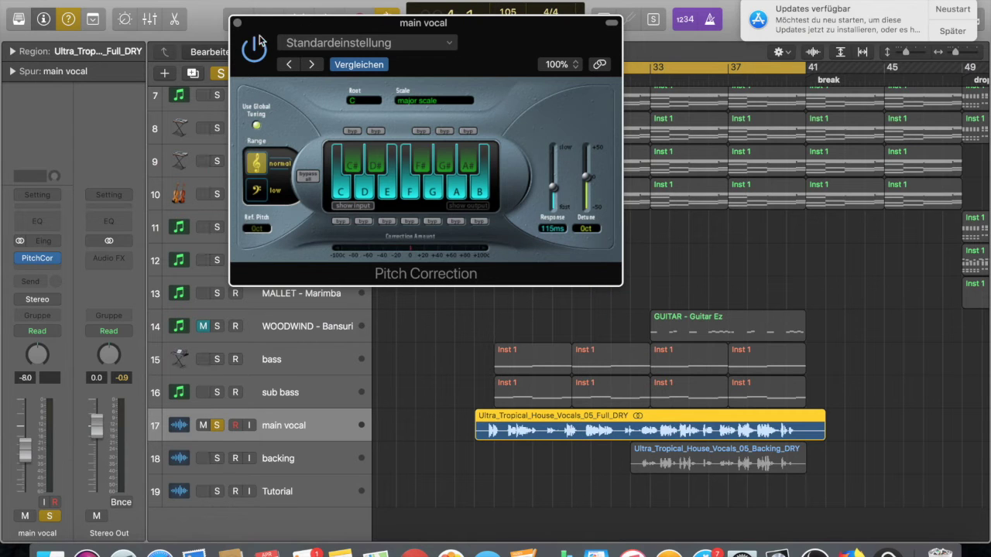
left_click_drag(355, 108, 498, 134)
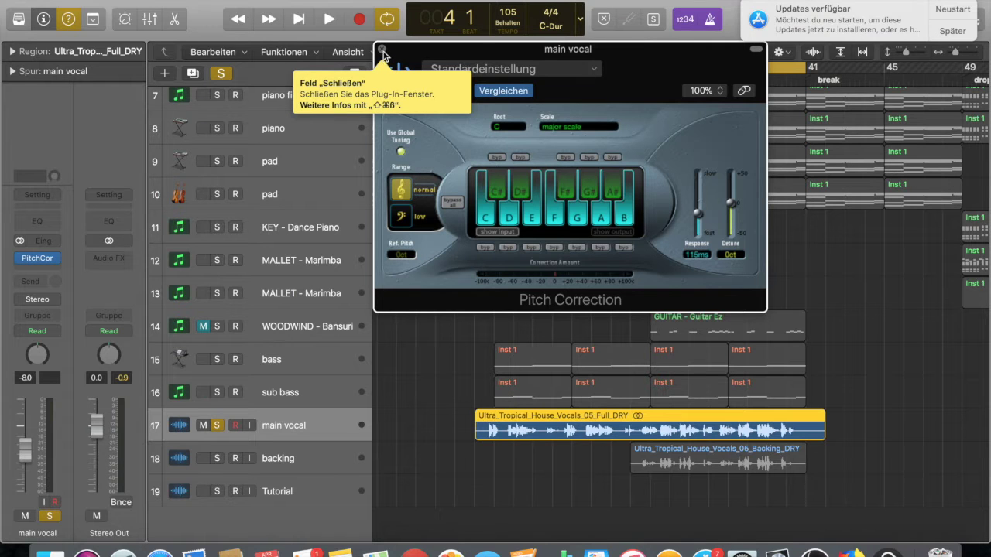
left_click(382, 50)
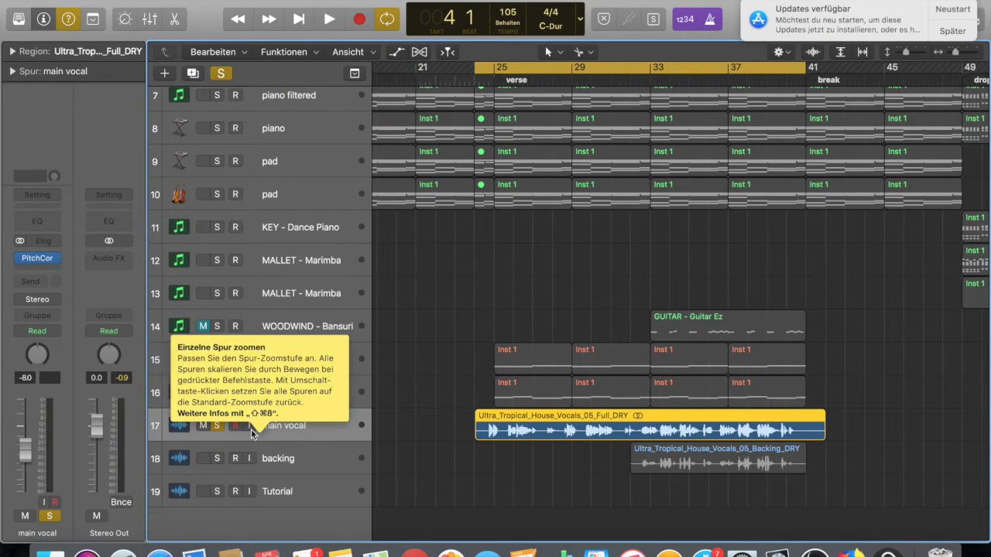
Step: Insert the FabFilter Pro-Q 2 equalizer after Pitch Correction on the main vocal and reposition its window over the arrangement
left_click(52, 258)
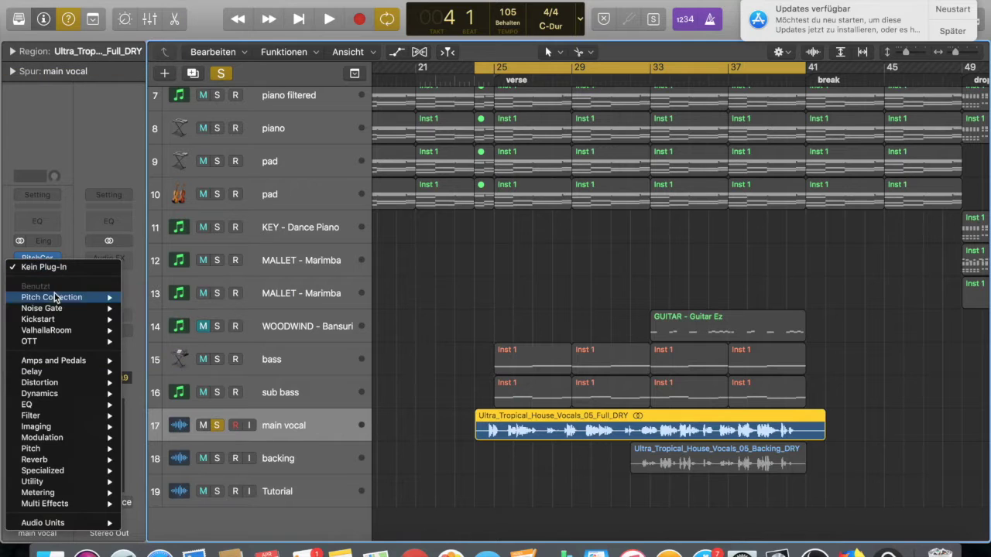
mouse_move(65, 524)
mouse_move(201, 471)
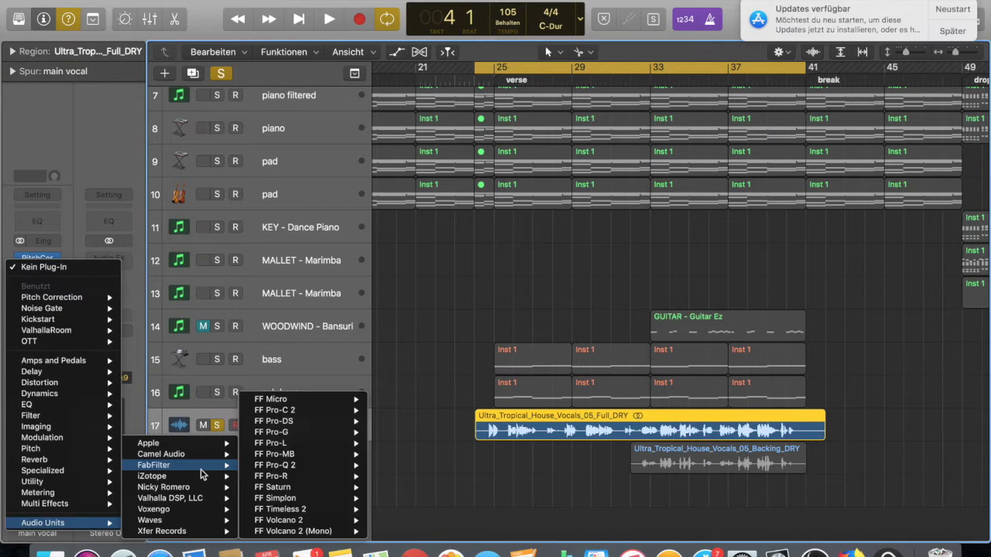
mouse_move(198, 527)
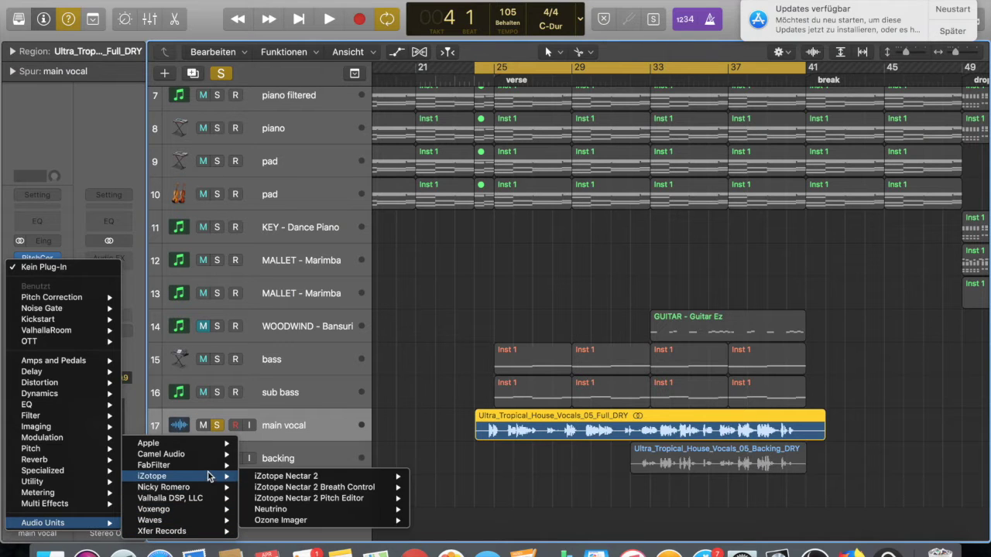
mouse_move(329, 490)
mouse_move(341, 471)
left_click(396, 466)
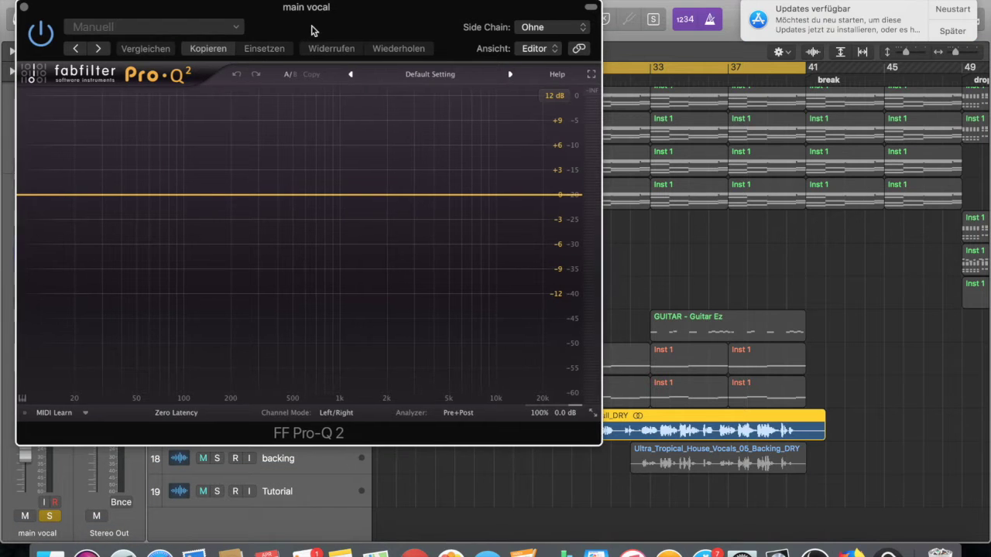
left_click_drag(312, 30, 495, 47)
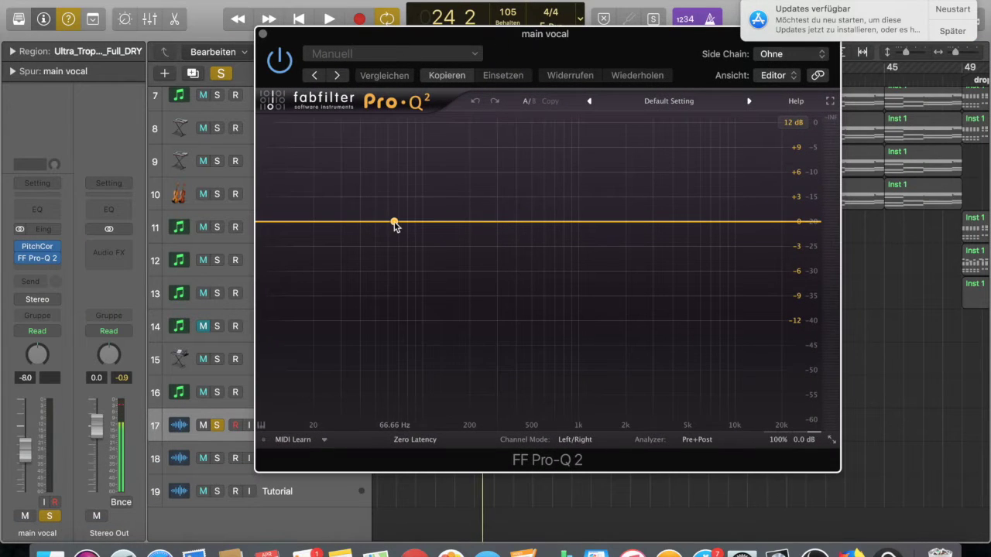
left_click_drag(570, 37, 593, 48)
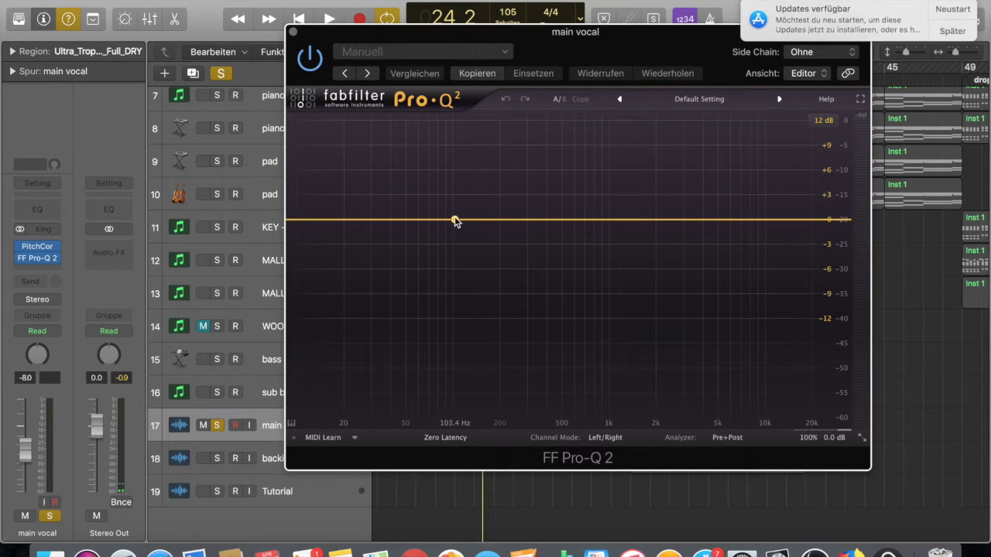
Step: Add an EQ band at about 113 Hz and make it a Low Cut with a 96 dB/oct slope
left_click_drag(456, 221, 461, 214)
left_click(338, 372)
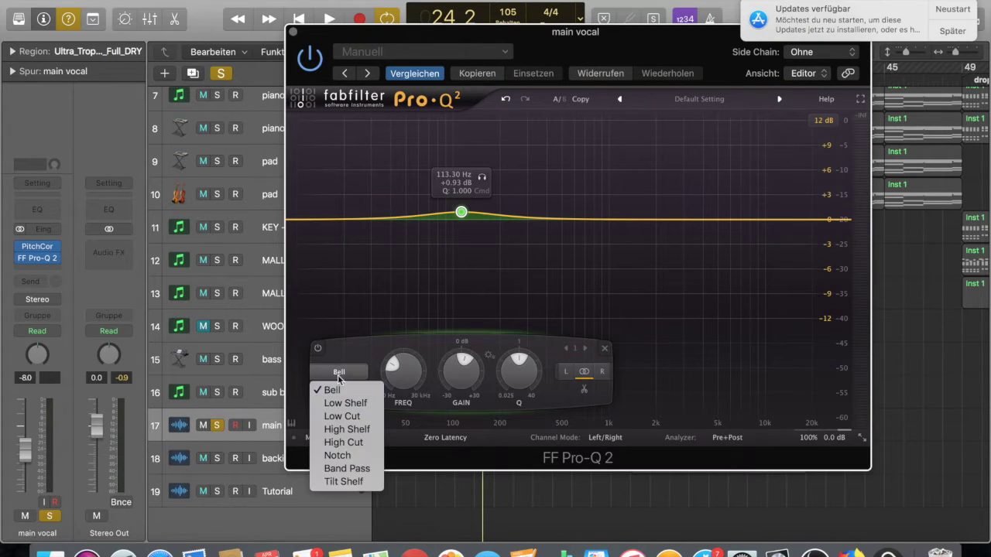
left_click(350, 417)
left_click(336, 391)
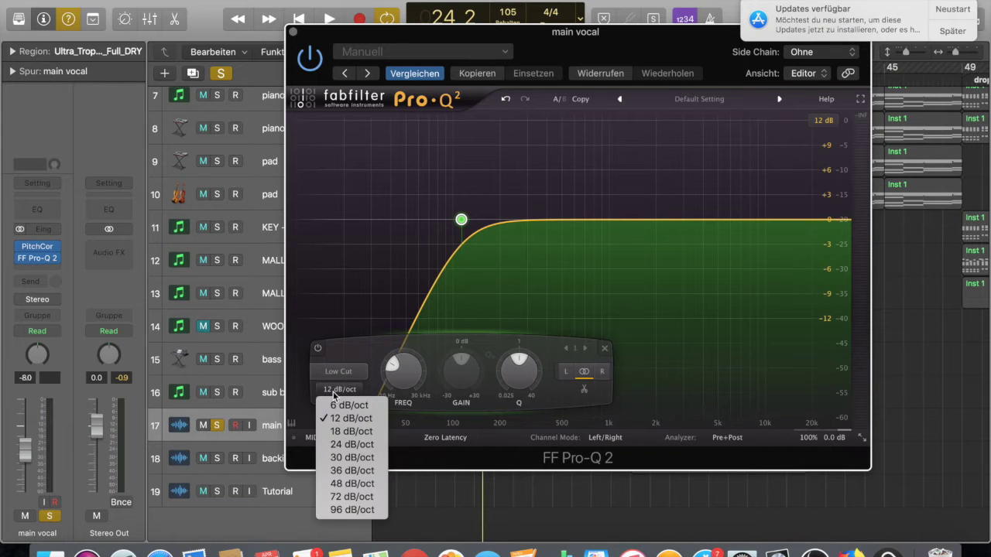
left_click(343, 509)
Step: Raise the low cut's frequency to just below 200 Hz while playing back the main vocal
key("space")
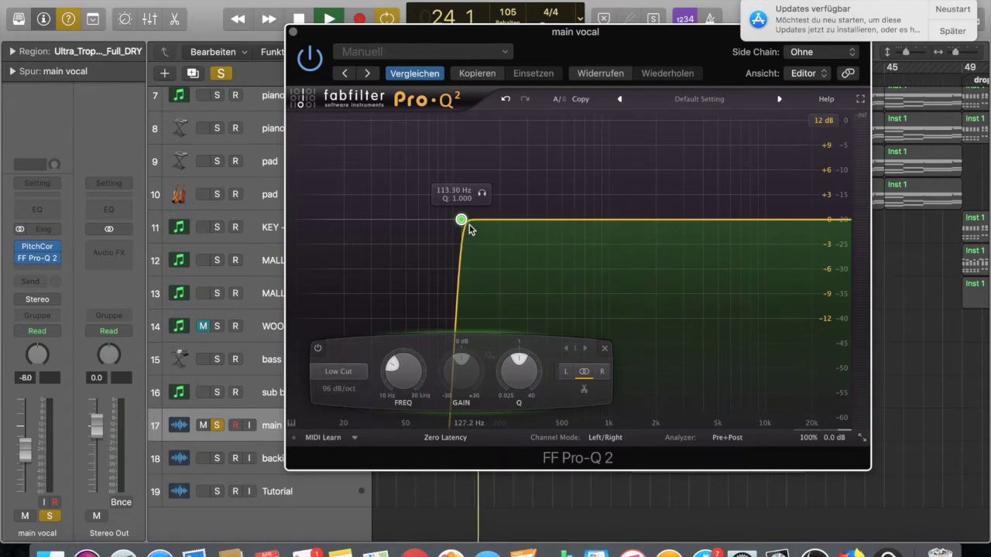
left_click_drag(563, 24, 509, 58)
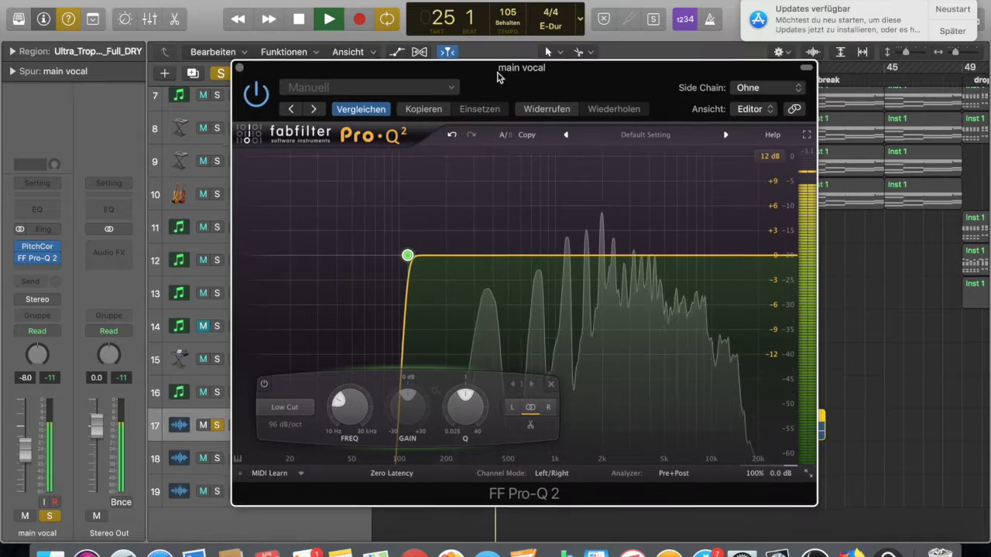
left_click_drag(406, 257, 461, 238)
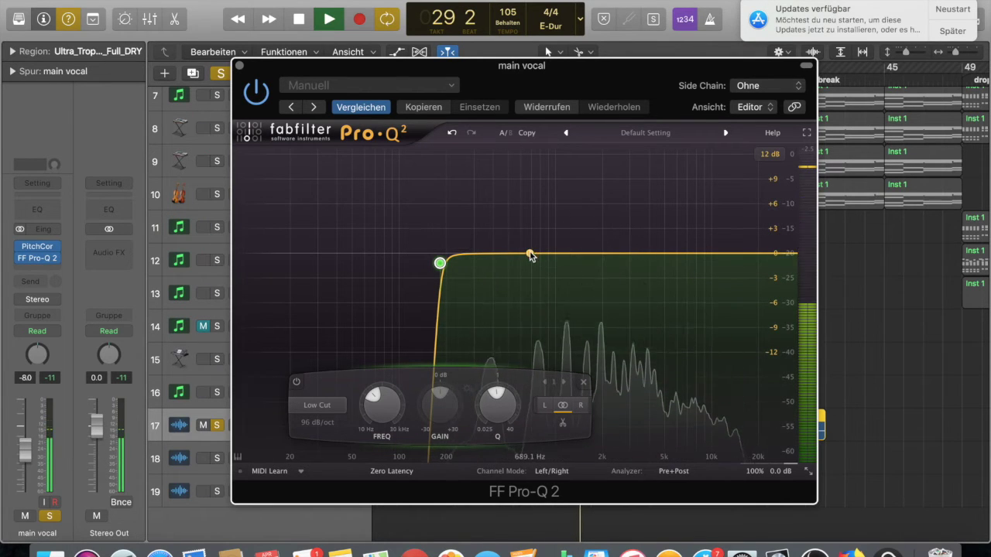
key("space")
Step: Add a Bell band with a boost of about 2.2 dB slightly above 1 kHz, checking it during playback
left_click_drag(541, 254, 541, 239)
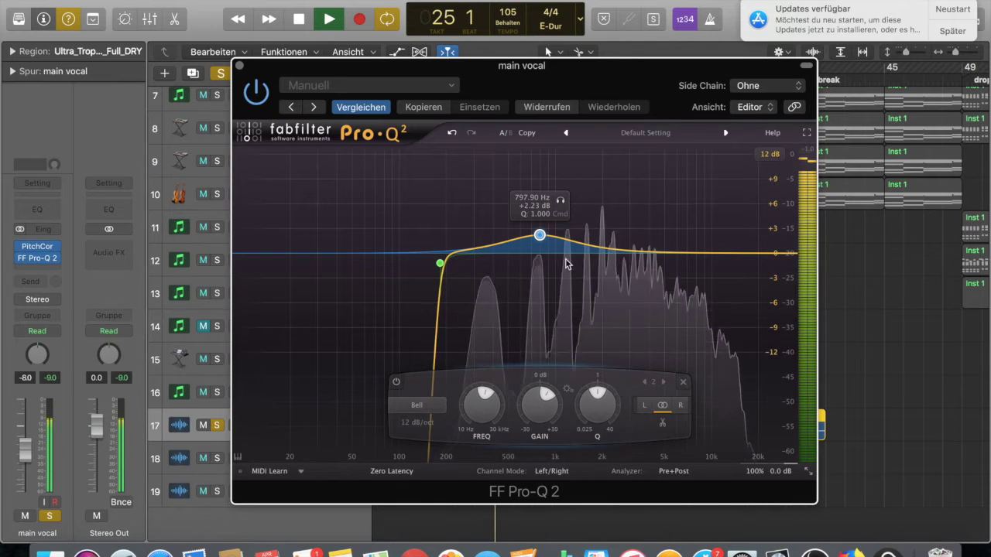
key("space")
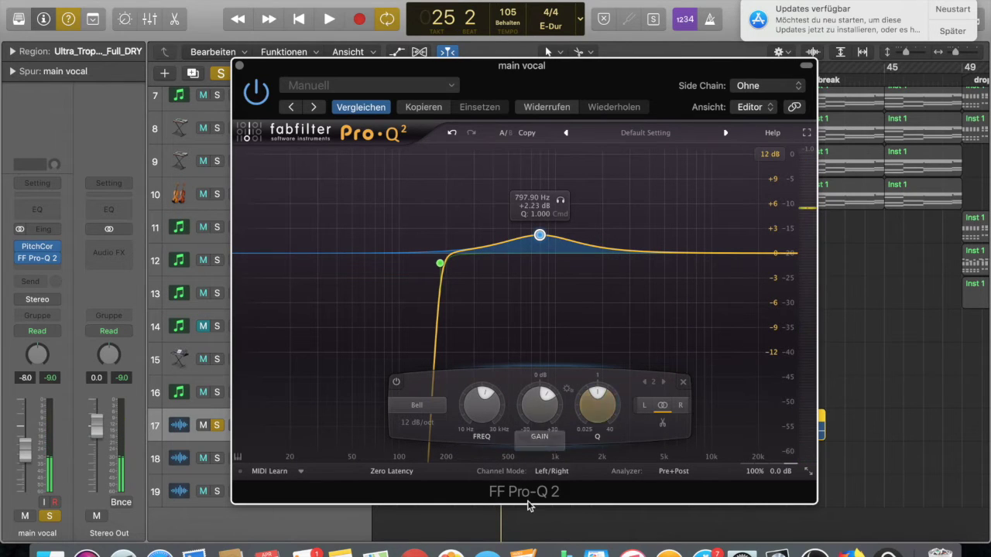
left_click_drag(539, 236, 554, 234)
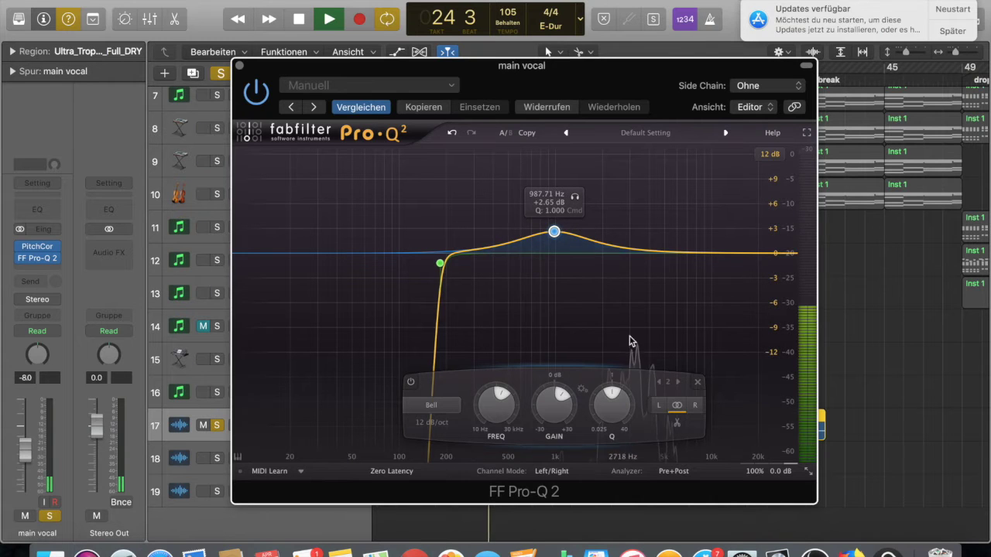
mouse_move(562, 240)
left_mouse_down()
mouse_move(586, 238)
mouse_move(574, 243)
left_mouse_up()
key("space")
Step: Add a High Shelf band at about 7.3 kHz with a boost of about 8.8 dB while the vocal plays
mouse_move(759, 476)
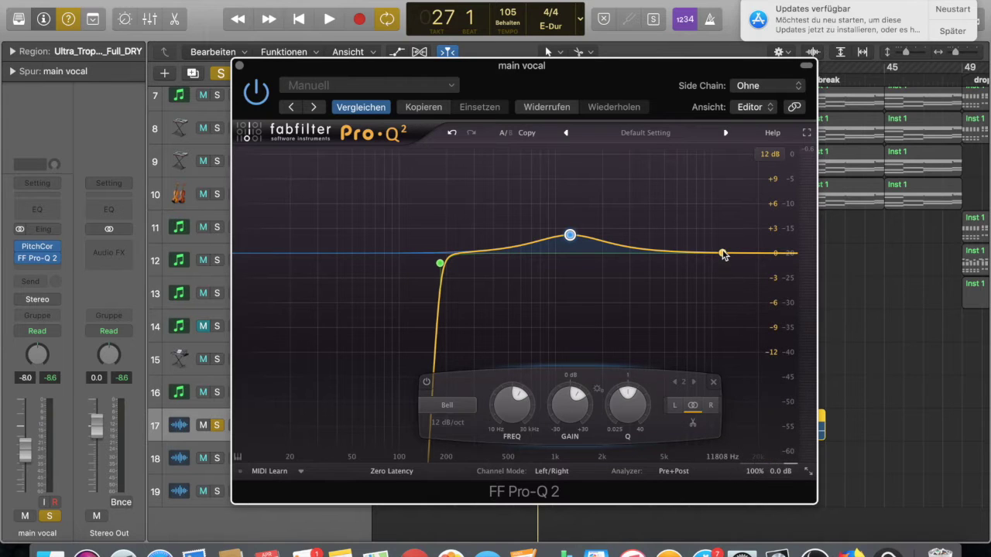
mouse_move(722, 255)
left_mouse_down()
mouse_move(712, 221)
mouse_move(713, 252)
left_mouse_up()
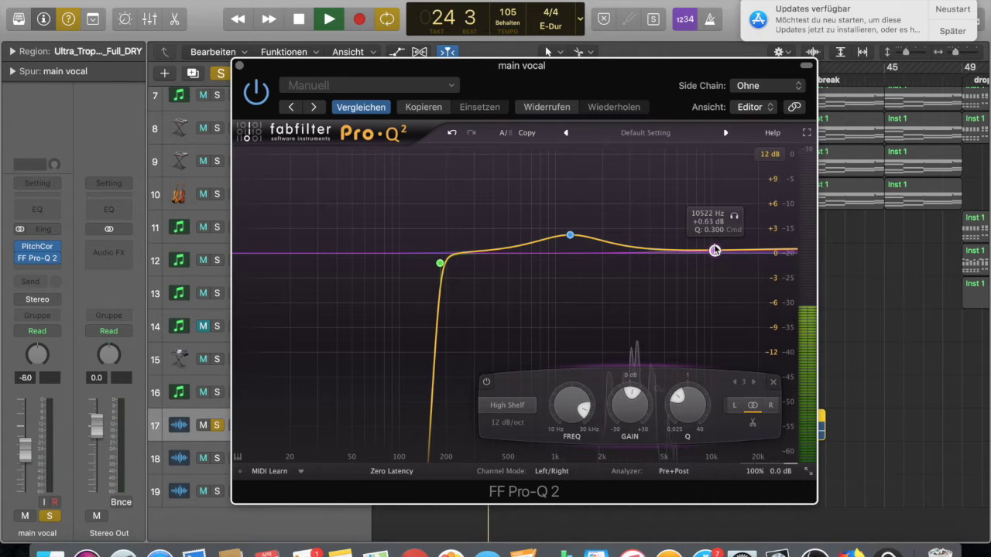
left_click_drag(713, 250, 688, 140)
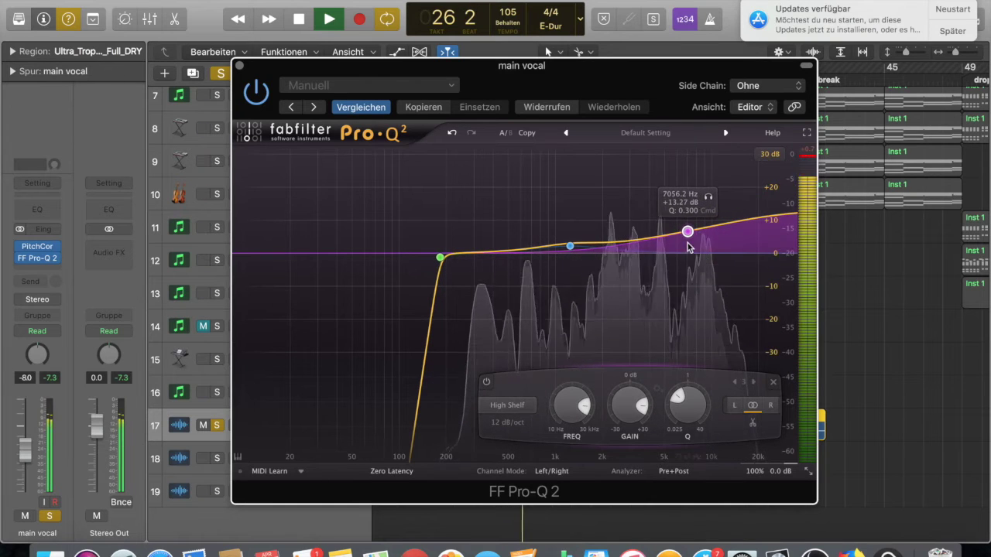
mouse_move(687, 231)
left_mouse_down()
mouse_move(682, 159)
mouse_move(664, 138)
mouse_move(690, 238)
left_mouse_up()
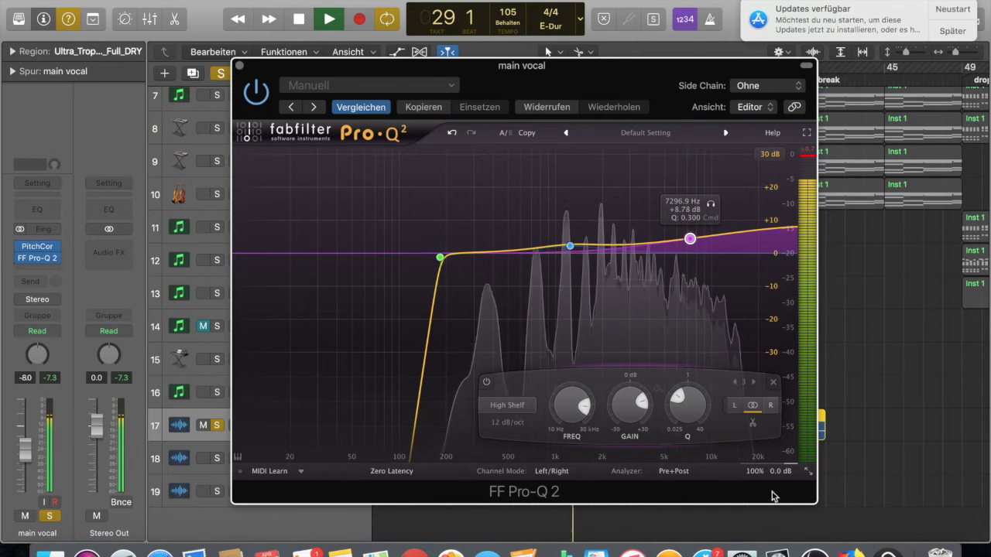
Step: Try an exaggerated boost of about 25 dB on the High Shelf band, reducing it to about 2 dB near 7 kHz during playback
mouse_move(782, 458)
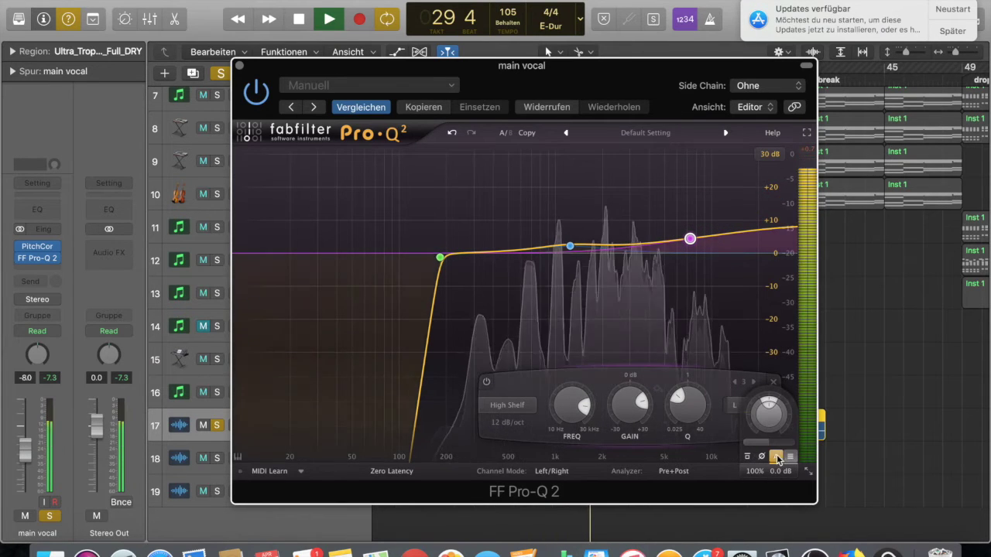
mouse_move(690, 240)
left_click_drag(689, 240, 671, 212)
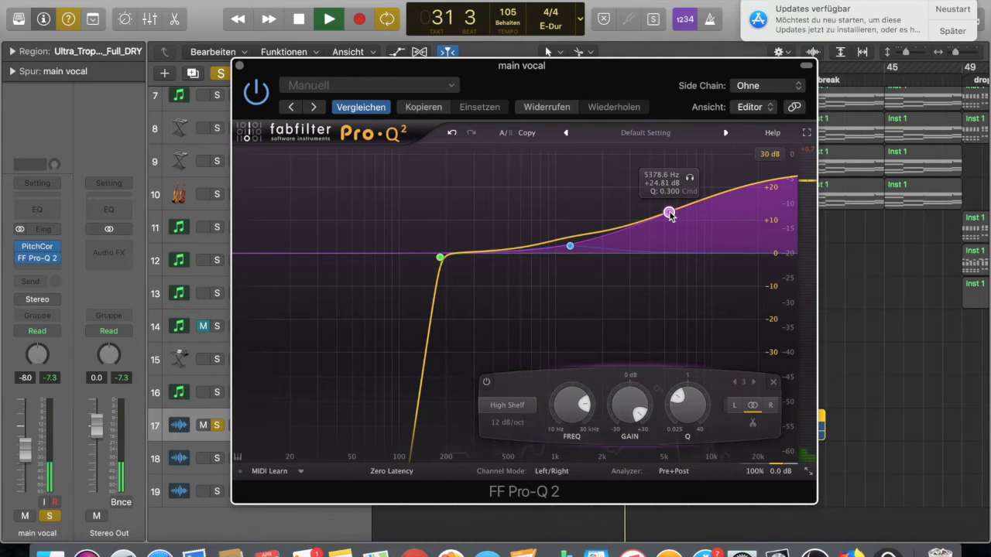
left_click_drag(669, 213, 687, 250)
Step: Set the High Shelf band's slope to 30 dB/oct and move it to about 21.7 kHz with a boost of about 8 dB
key("space")
left_click(508, 422)
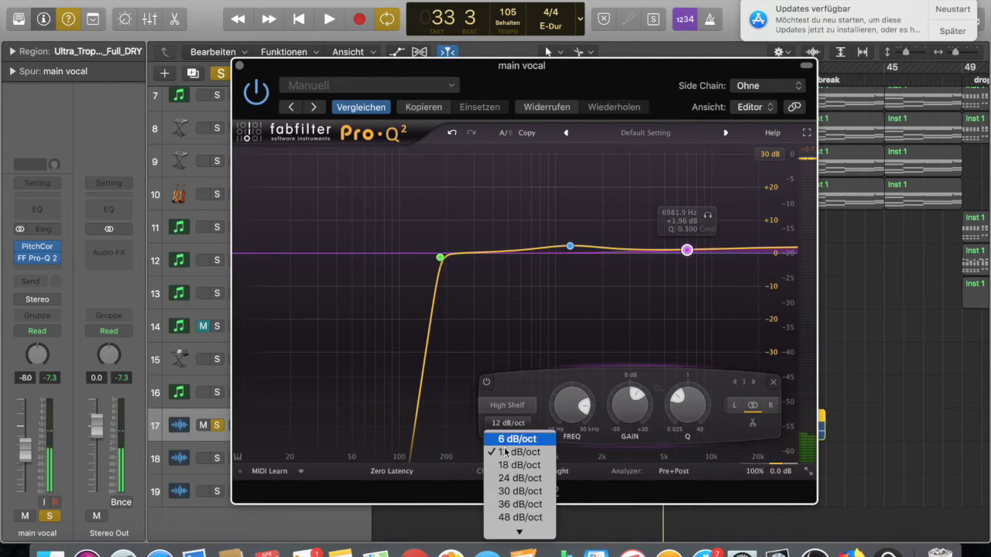
left_click(520, 491)
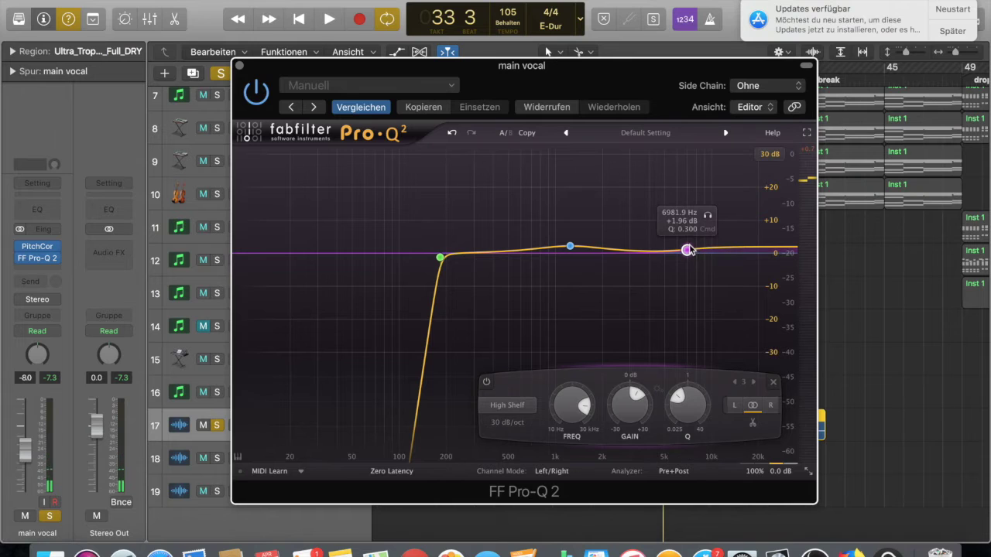
left_click_drag(719, 233, 760, 210)
mouse_move(761, 217)
left_mouse_down()
mouse_move(778, 219)
mouse_move(767, 223)
left_mouse_up()
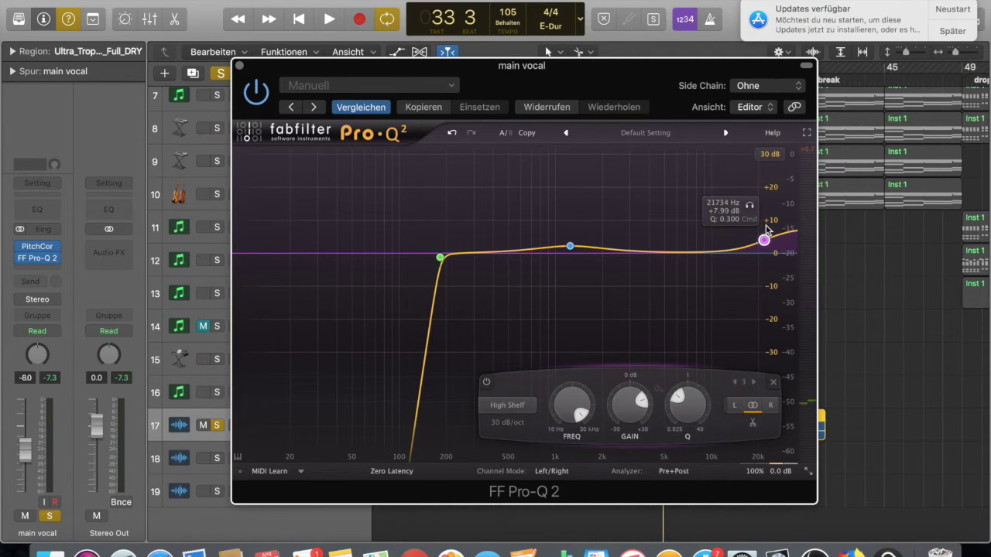
Step: Move the Bell band to about 1.47 kHz with a boost of nearly 4 dB, comparing the vocal with the EQ bypassed and active
key("space")
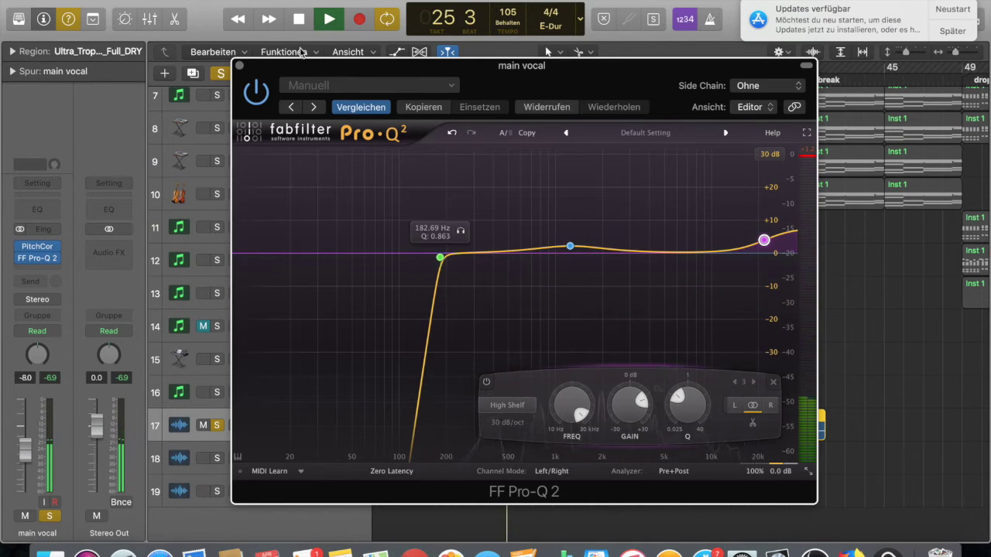
mouse_move(570, 246)
left_mouse_down()
mouse_move(514, 249)
mouse_move(581, 225)
mouse_move(581, 246)
left_mouse_up()
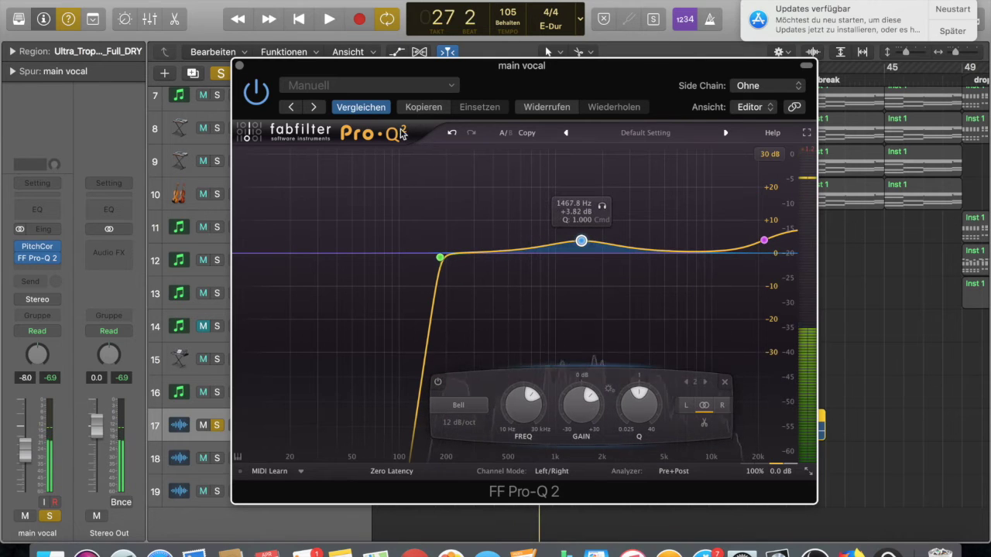
left_click(257, 90)
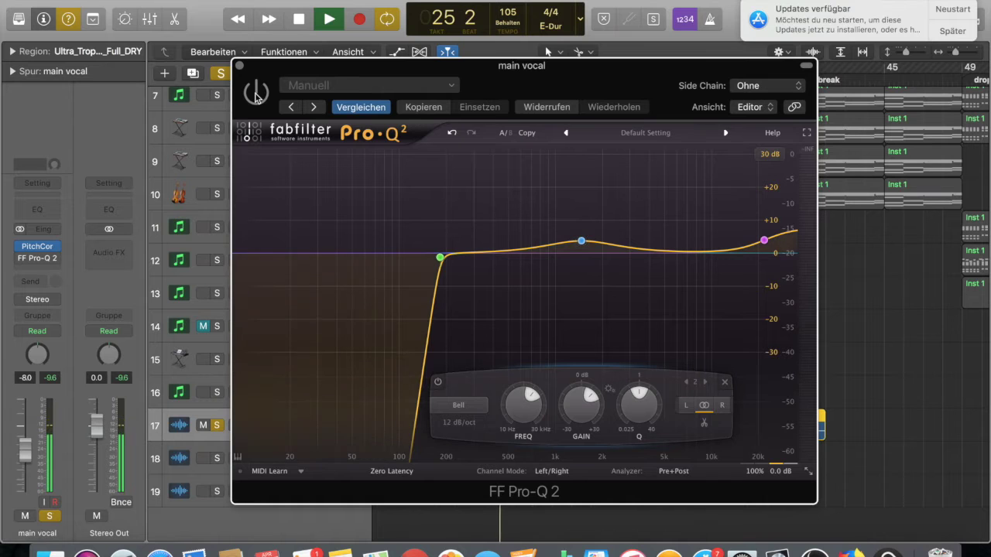
left_click(257, 92)
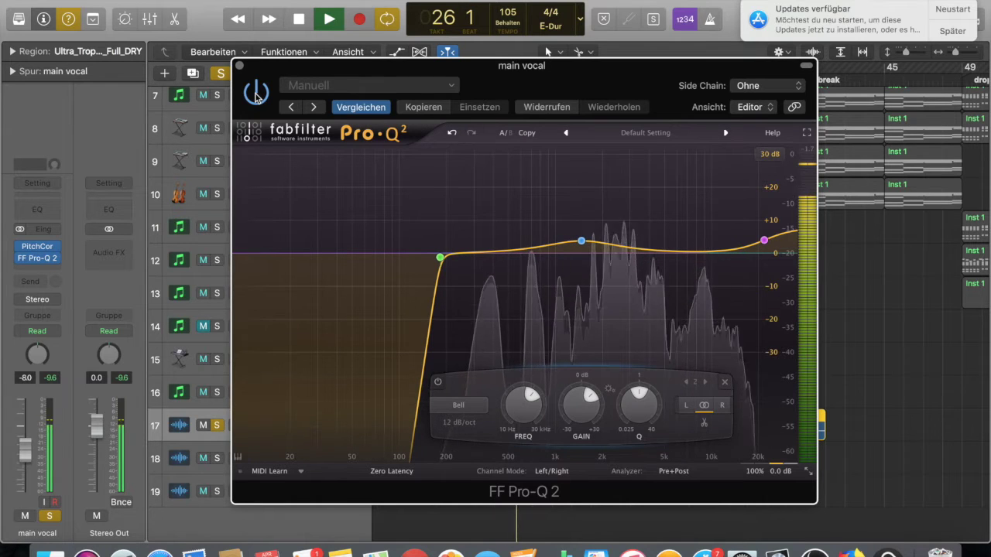
Step: Lower the low cut to just under 150 Hz, reduce the Bell band to about 1.8 dB at 1.5 kHz, and close the EQ
mouse_move(438, 258)
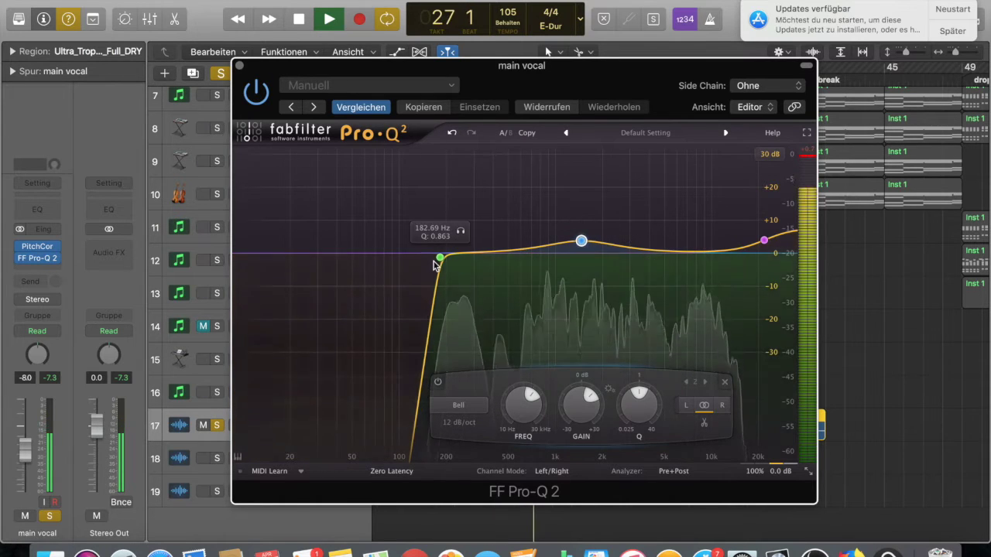
key("space")
left_click_drag(440, 259, 424, 257)
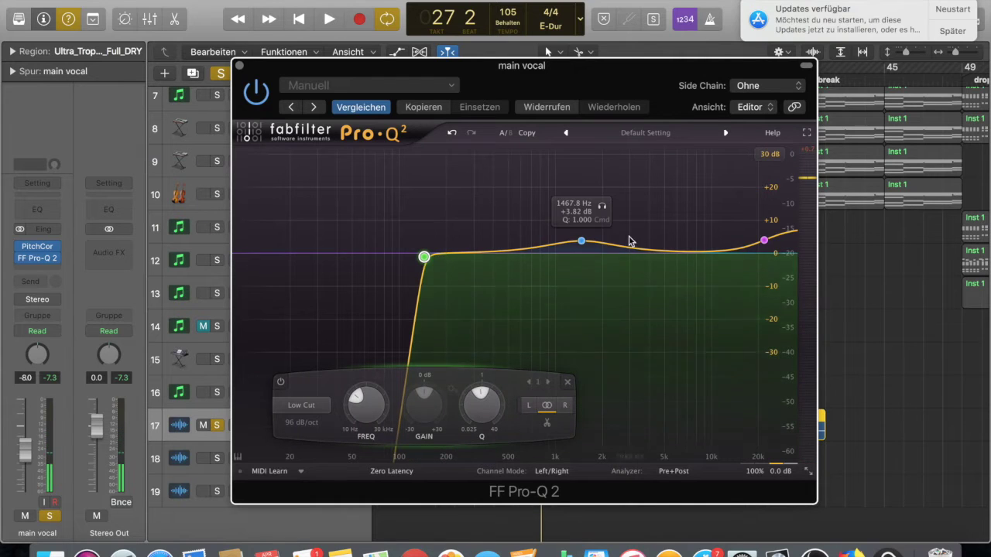
left_click_drag(583, 244, 584, 254)
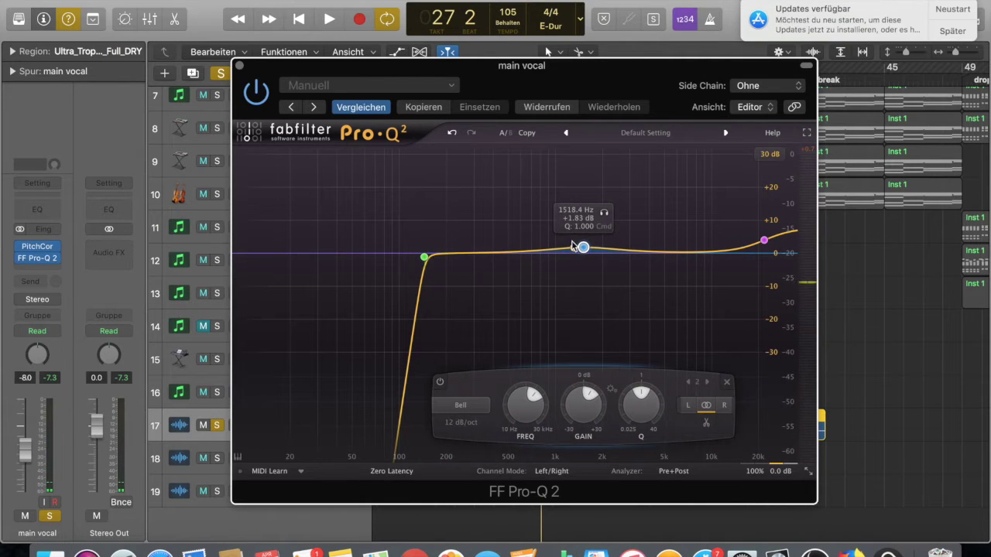
left_click(240, 66)
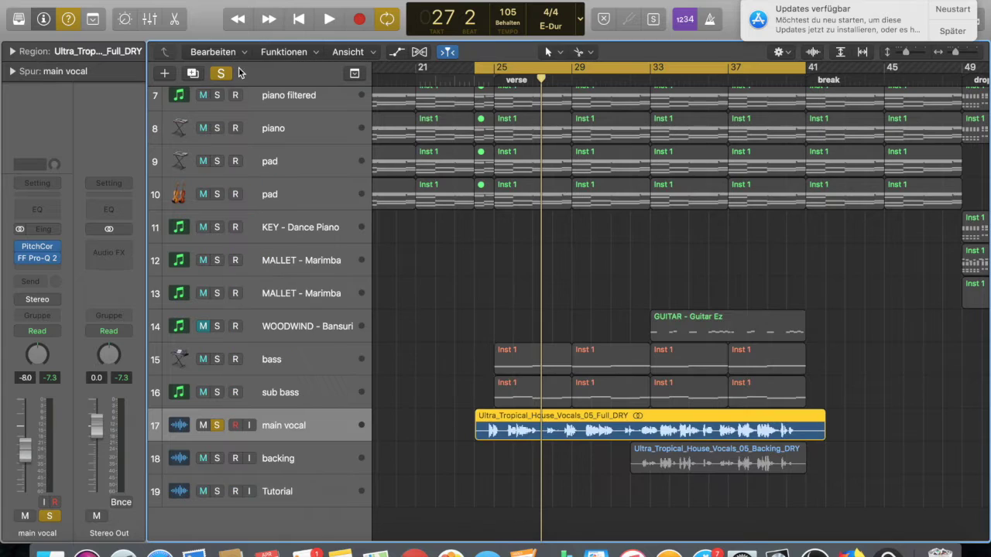
Step: Insert the Waves CLA-2A (s) compressor on the main vocal channel after the EQ
left_click(53, 271)
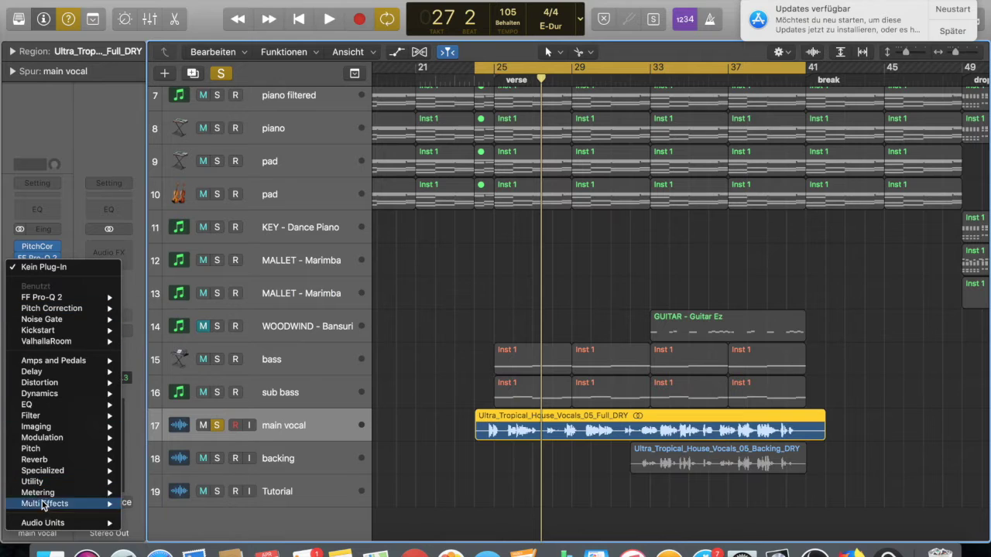
mouse_move(68, 526)
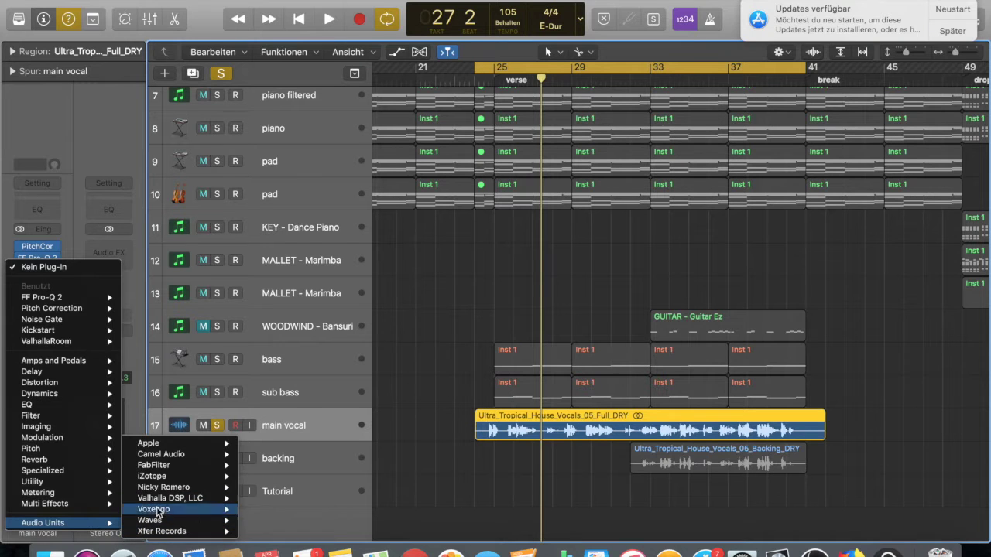
mouse_move(172, 524)
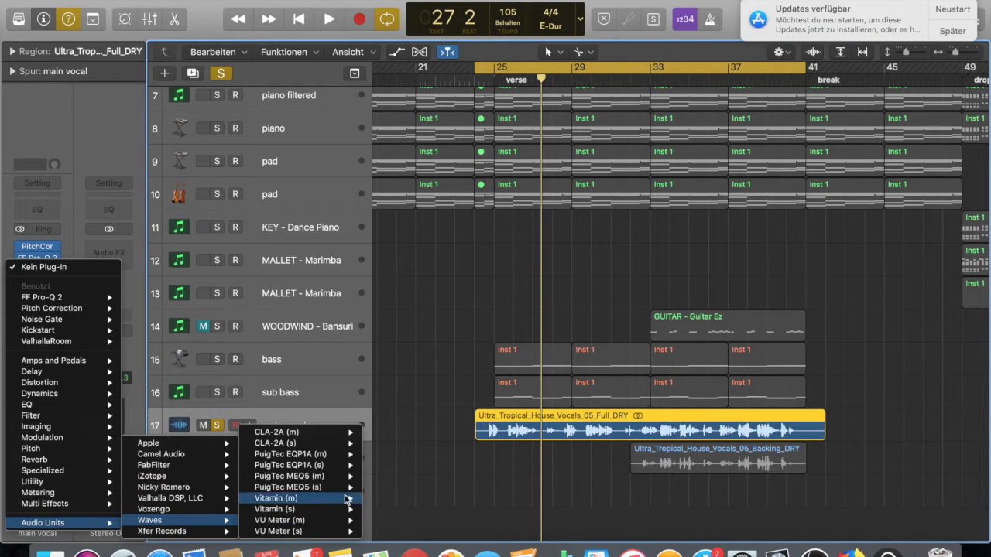
mouse_move(338, 449)
left_click(389, 444)
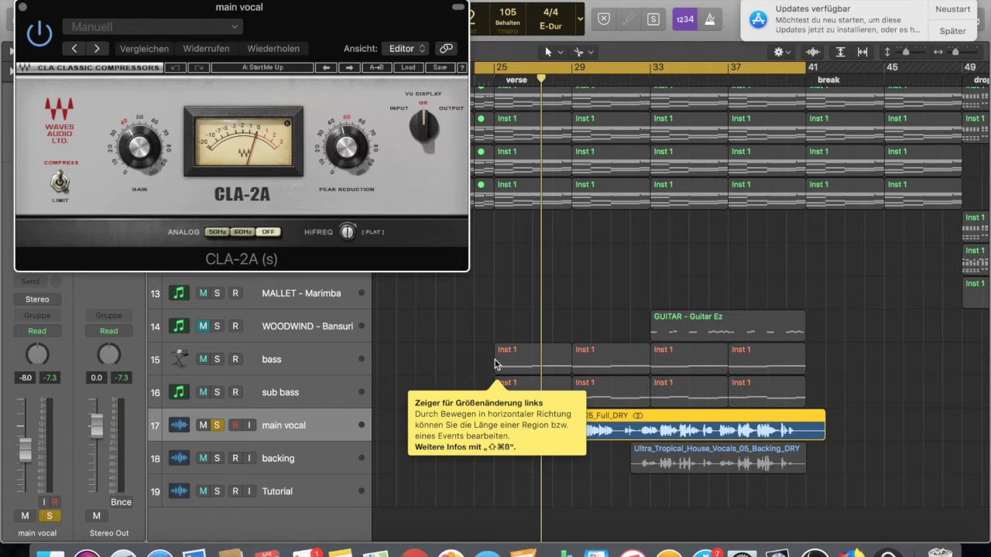
Step: Fine-tune the CLA-2A's peak reduction around 44.6 while playing back the main vocal from the start of its region
scroll(491, 420, "up", 5)
scroll(606, 427, "down", 3)
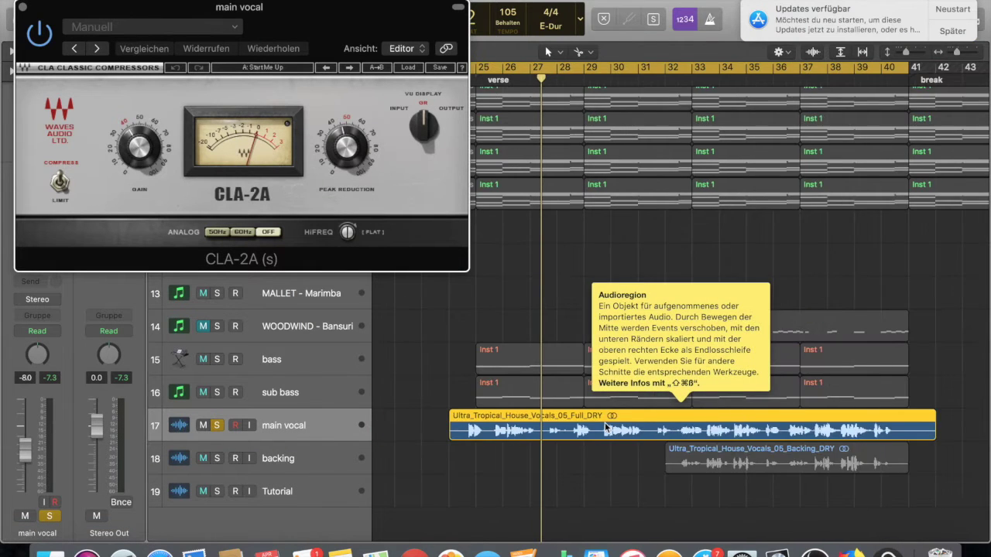
scroll(525, 429, "up", 2)
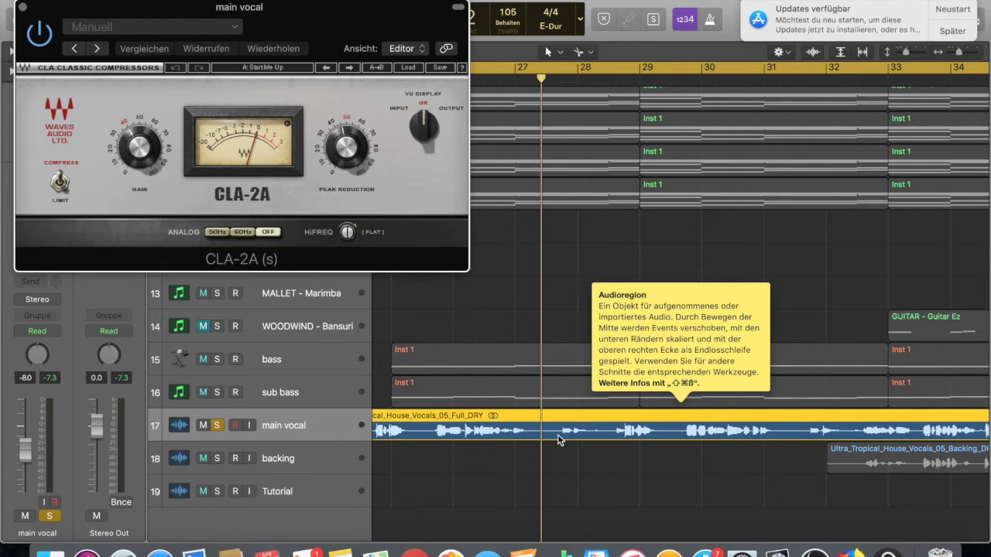
scroll(559, 438, "down", 2)
scroll(573, 435, "up", 2)
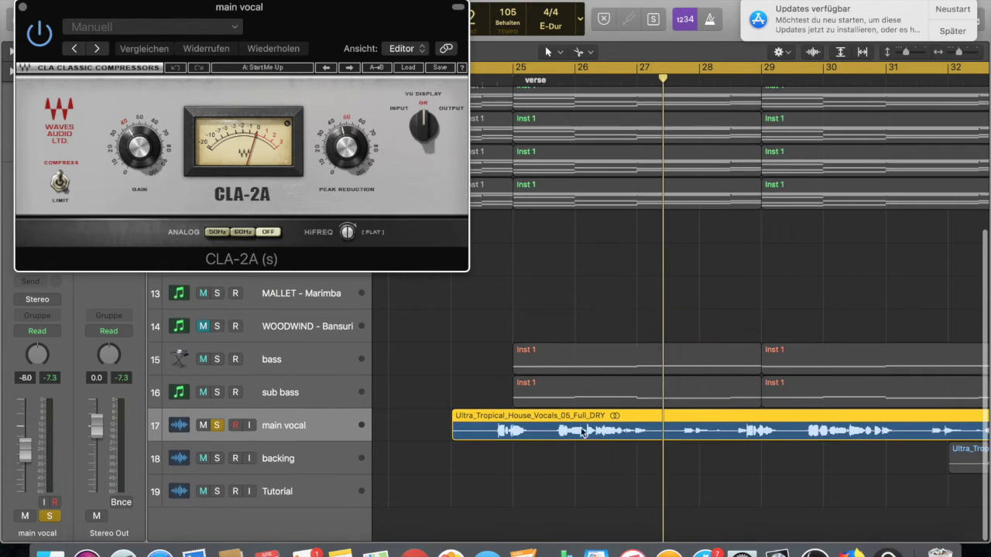
left_click_drag(309, 25, 568, 128)
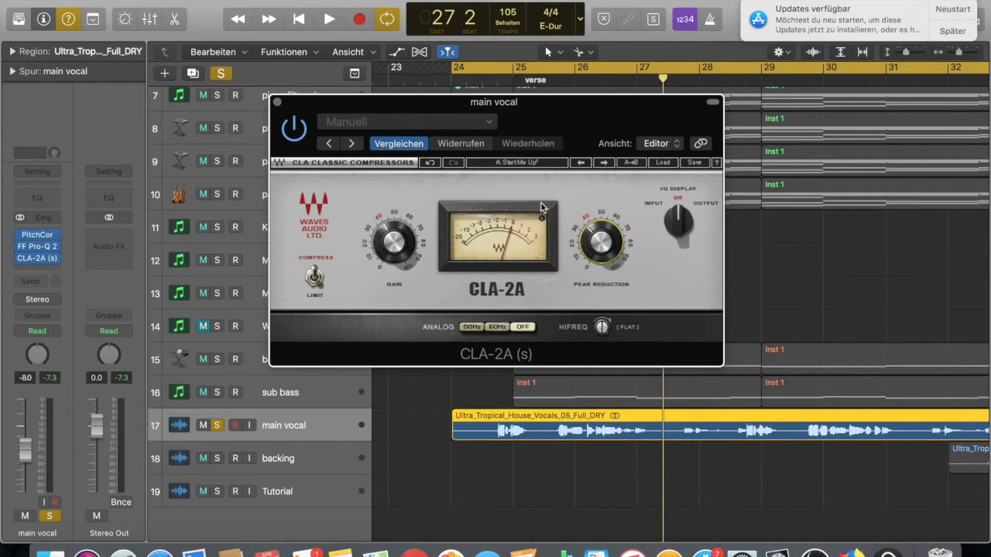
key("space")
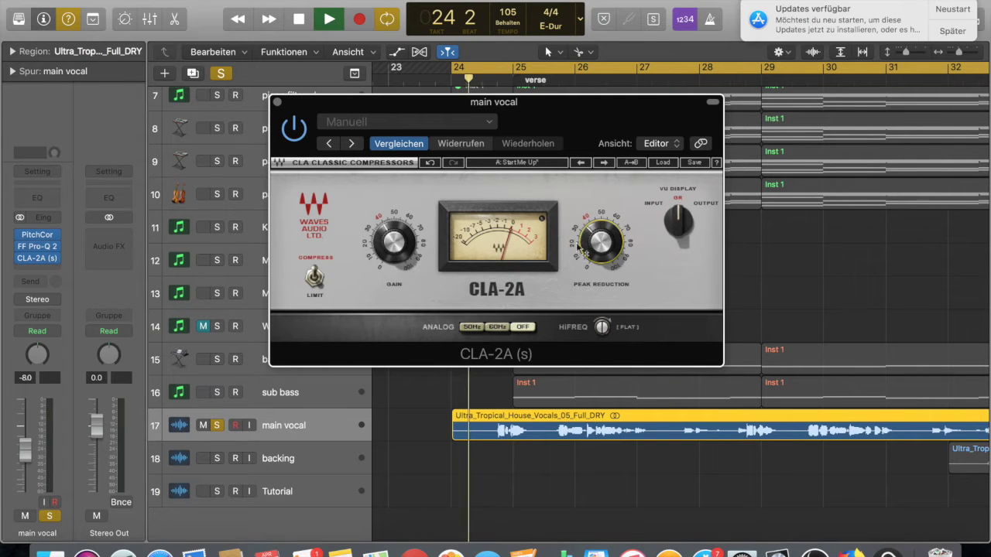
key("space")
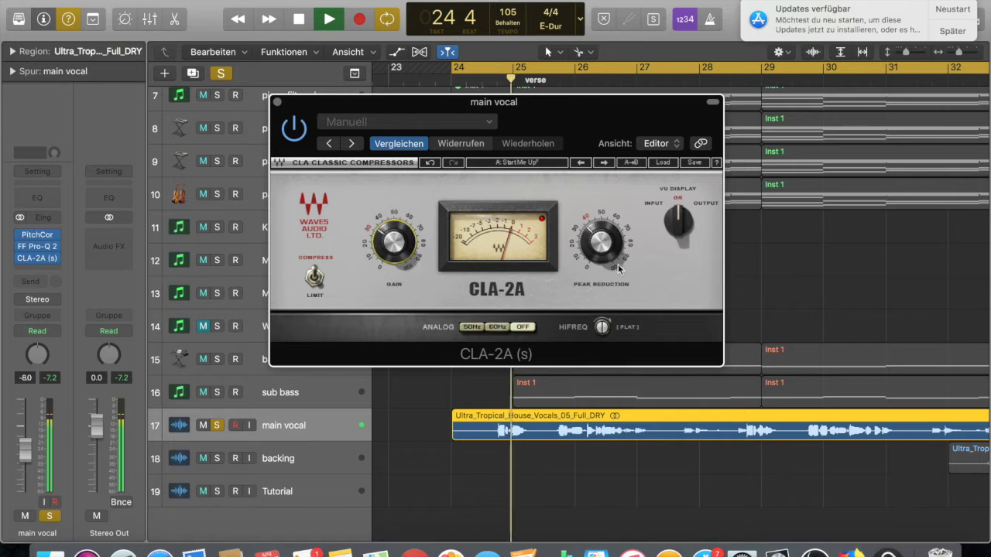
left_click(592, 239)
left_click_drag(601, 242, 601, 242)
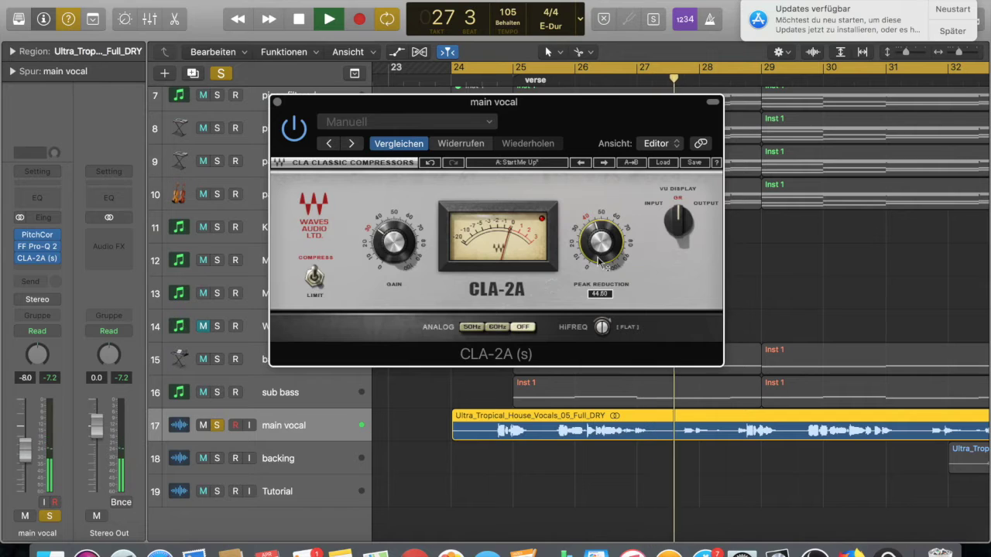
left_click_drag(602, 246, 595, 230)
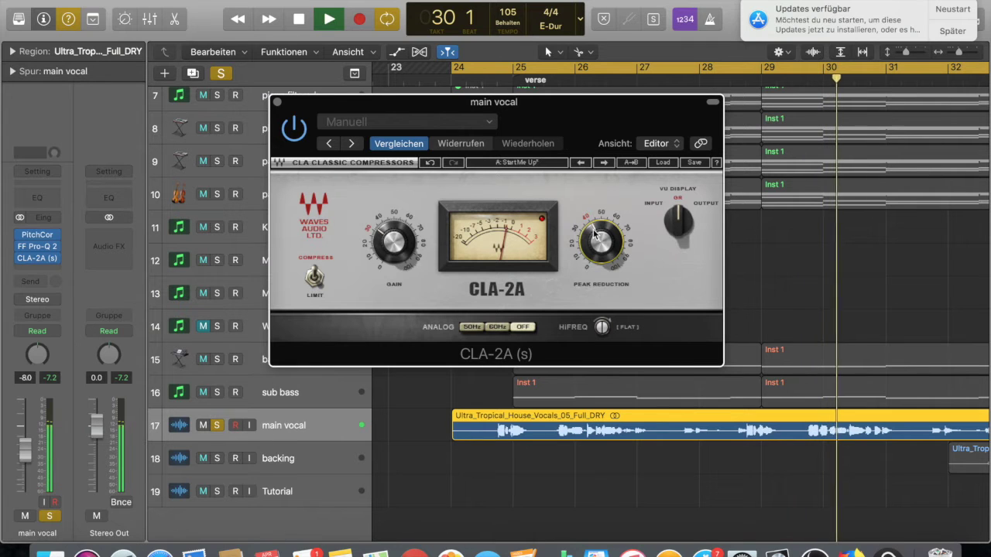
left_click_drag(595, 230, 594, 233)
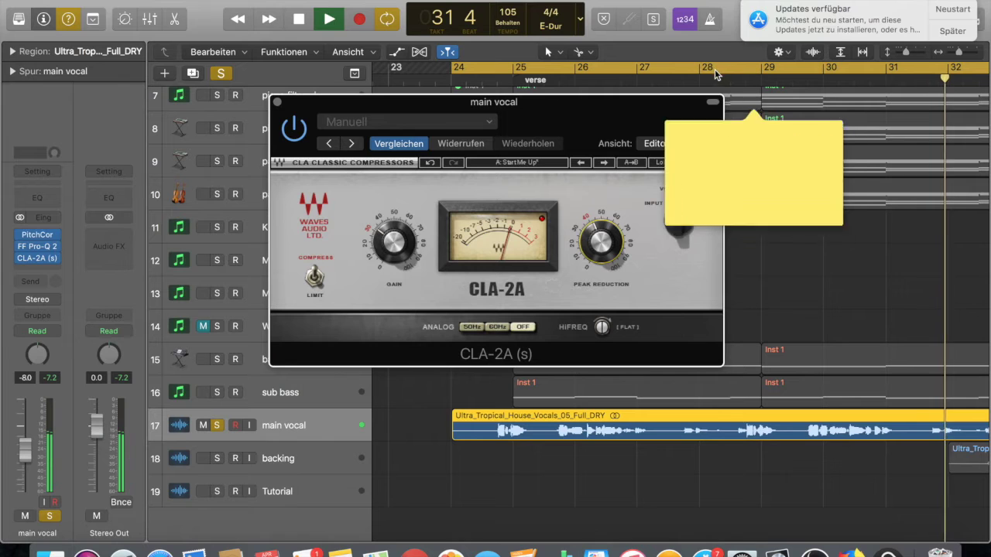
Step: Replay the main vocal from just after bar 28 while fine-tuning the CLA-2A's gain, and close the compressor
left_click(714, 77)
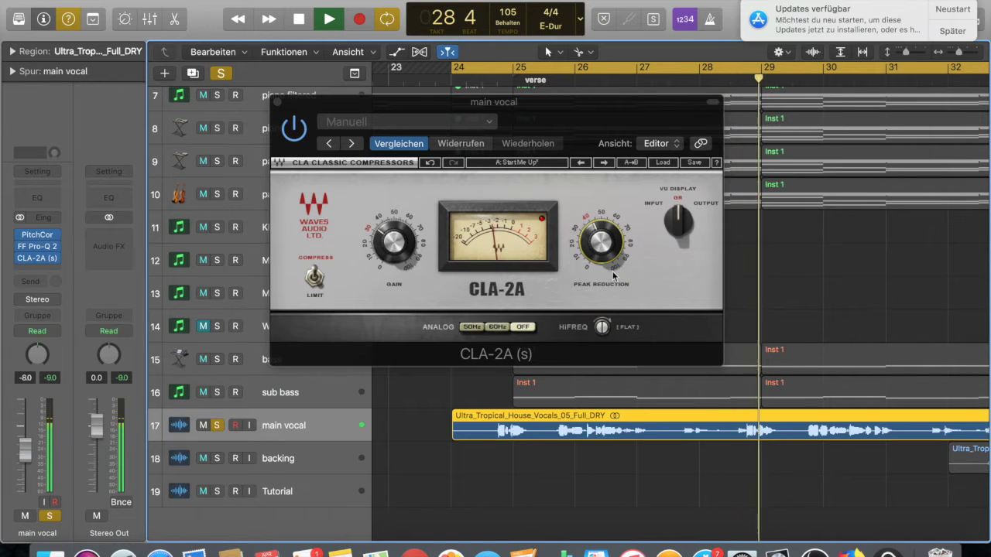
left_click_drag(394, 242, 394, 241)
key("space")
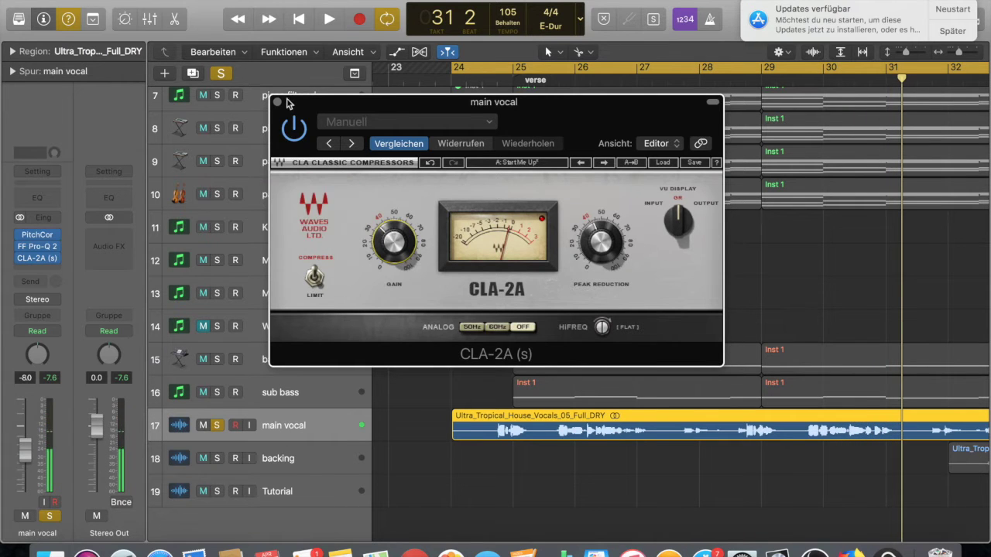
left_click(277, 103)
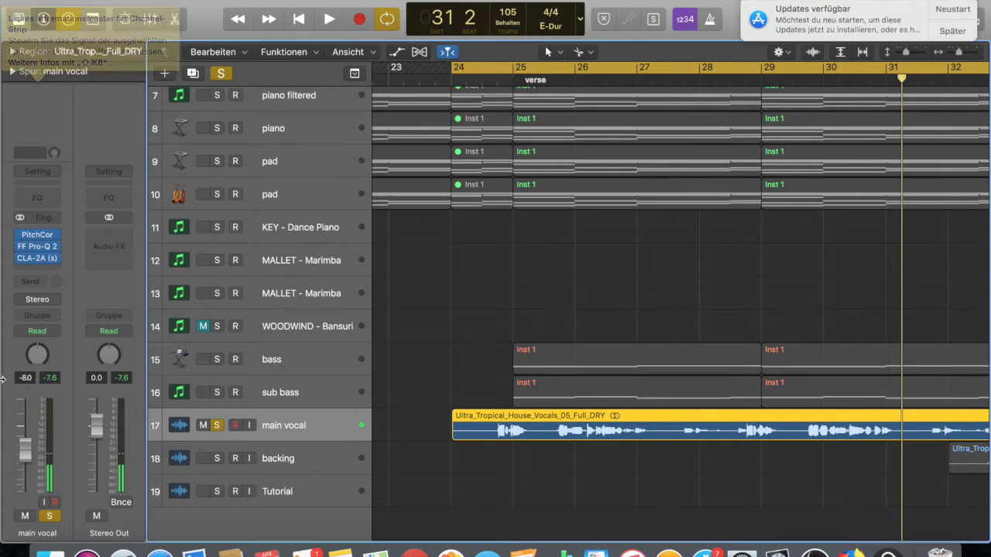
Step: Add a send from the main vocal to Bus 32 and rename the new aux channel as reverb
left_click(37, 282)
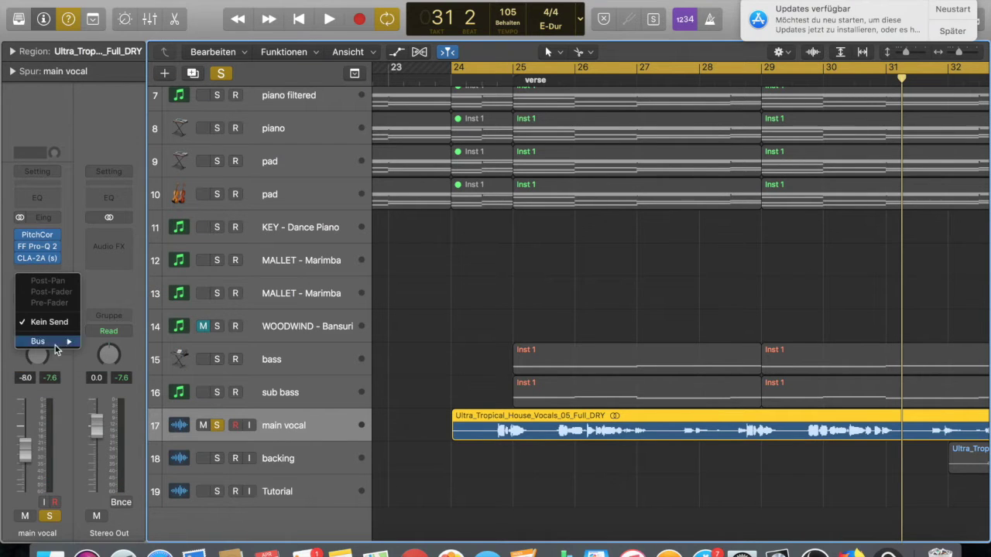
mouse_move(59, 343)
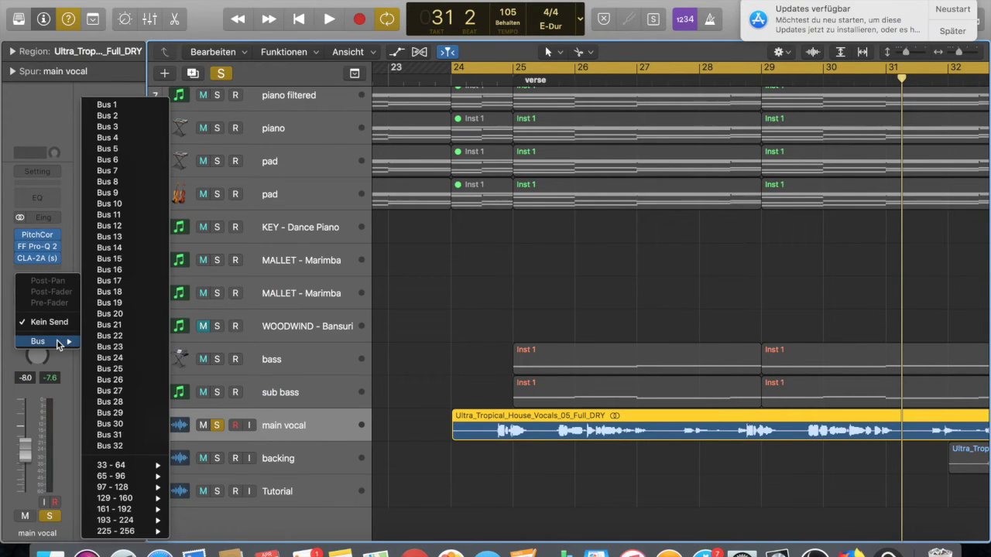
left_click(118, 445)
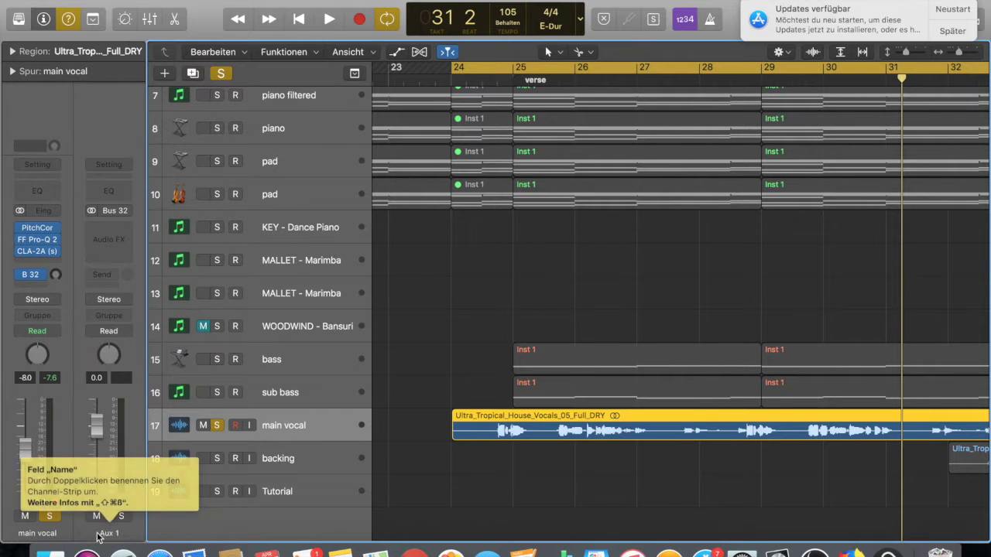
double_click(99, 535)
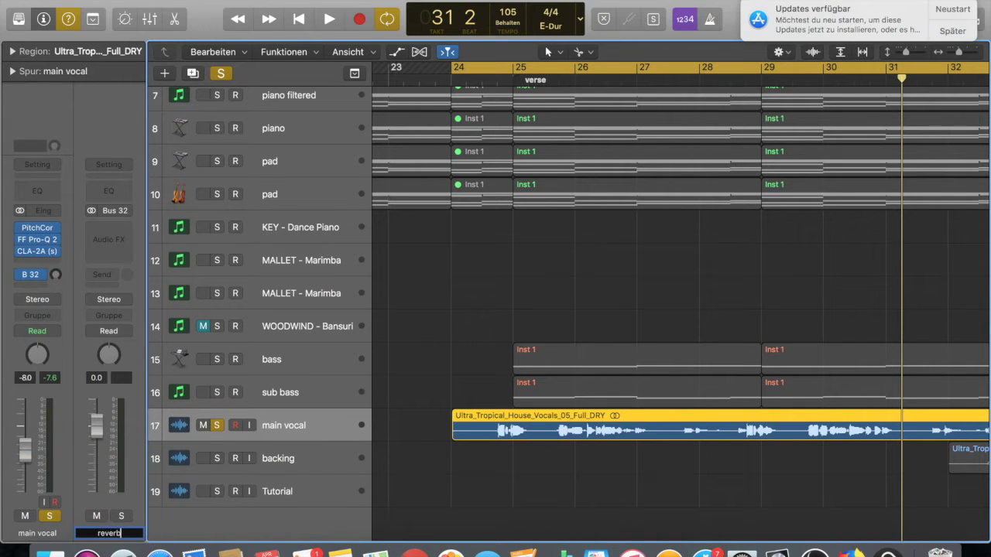
left_click(114, 229)
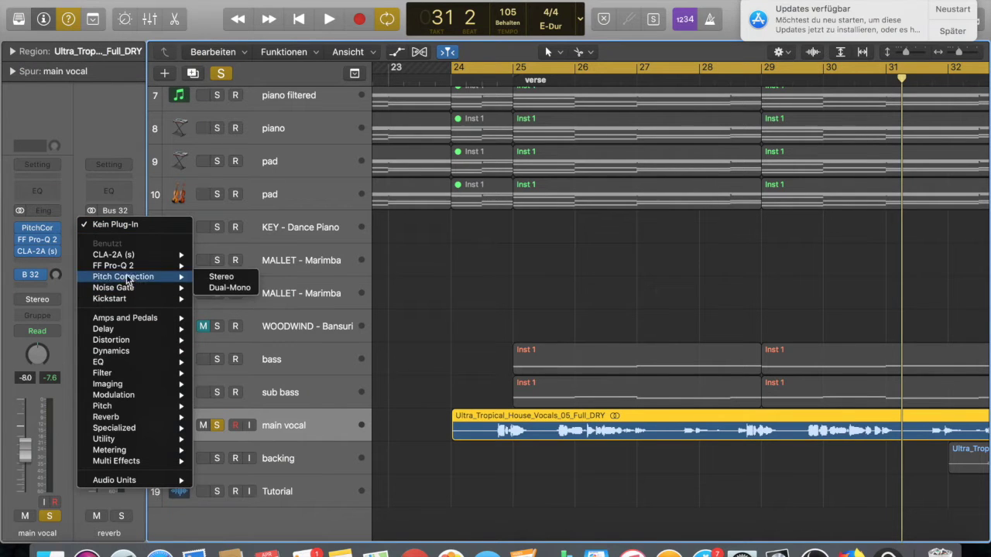
mouse_move(179, 480)
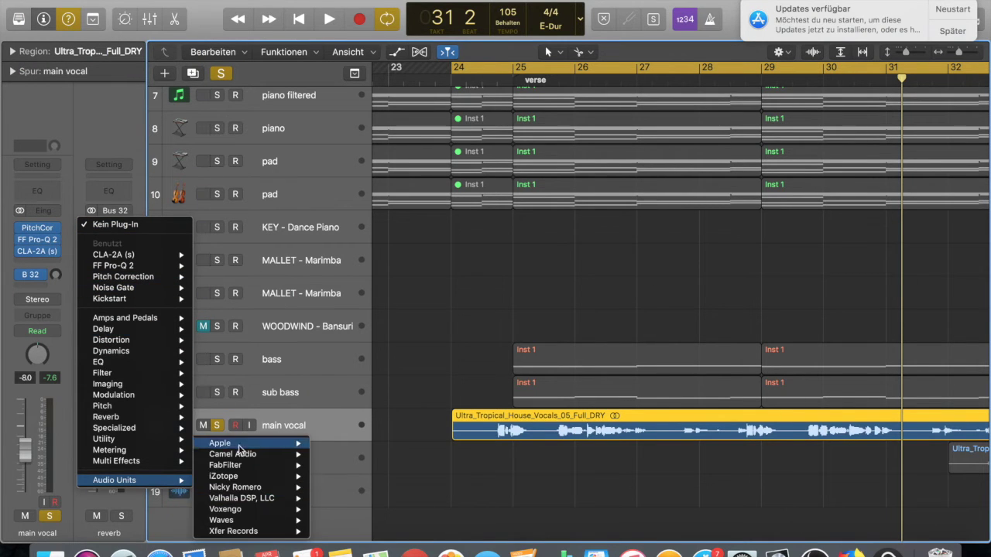
left_click(107, 117)
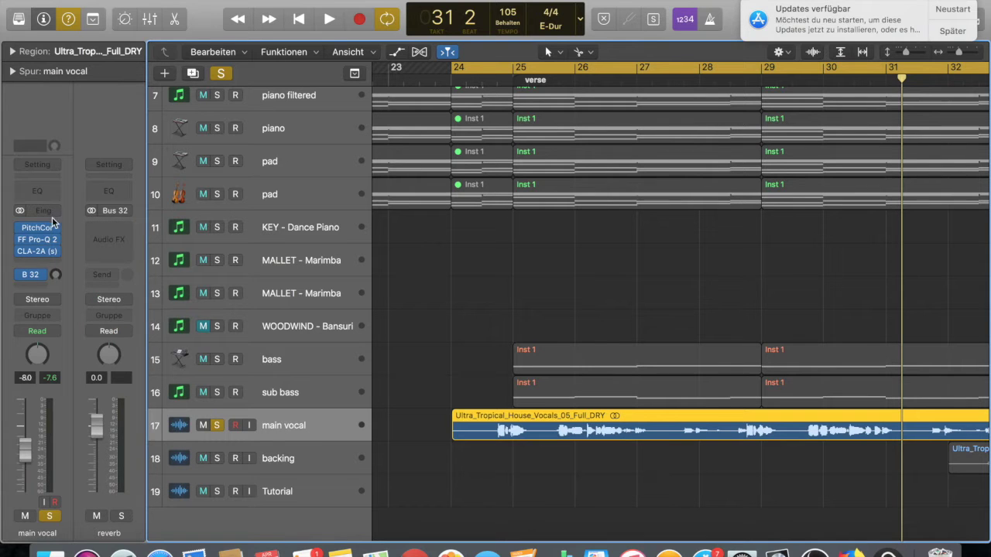
left_click(43, 257)
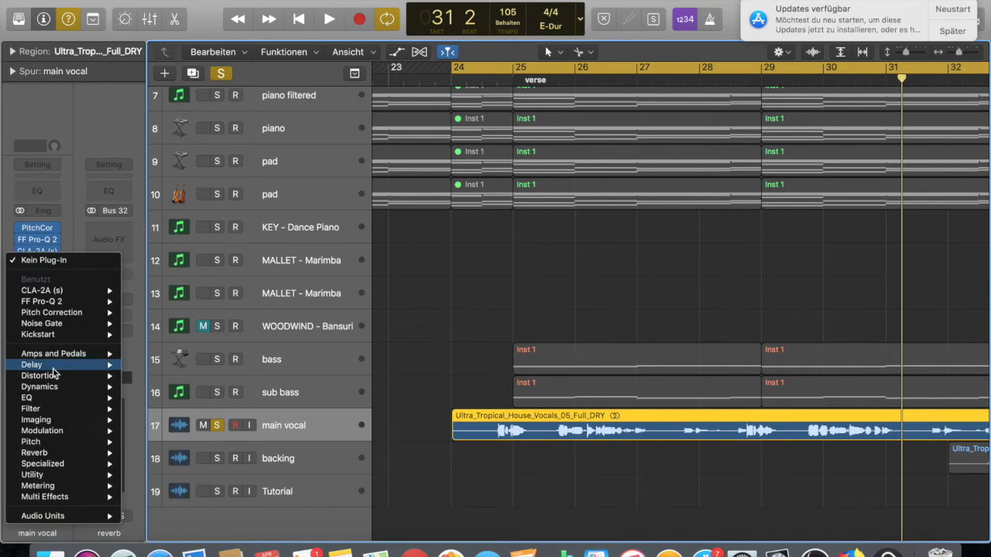
left_click(75, 125)
Step: Insert the stereo ValhallaRoom plug-in on the reverb aux channel and close its window
left_click(108, 239)
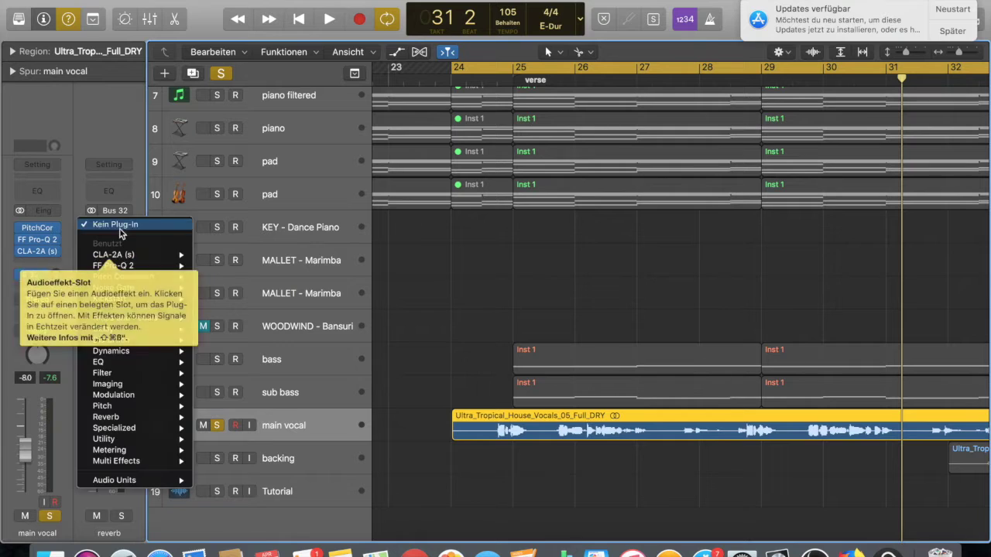
mouse_move(166, 480)
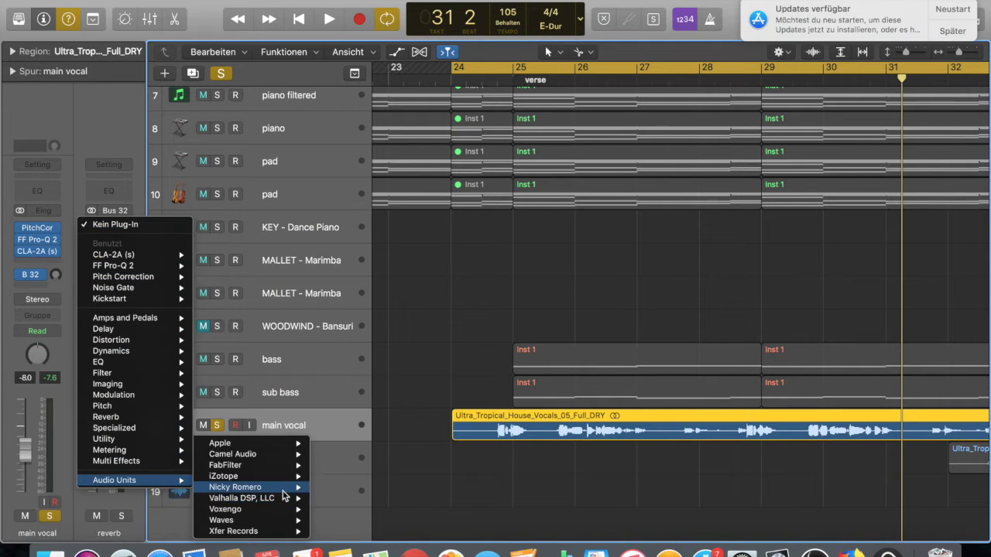
mouse_move(282, 499)
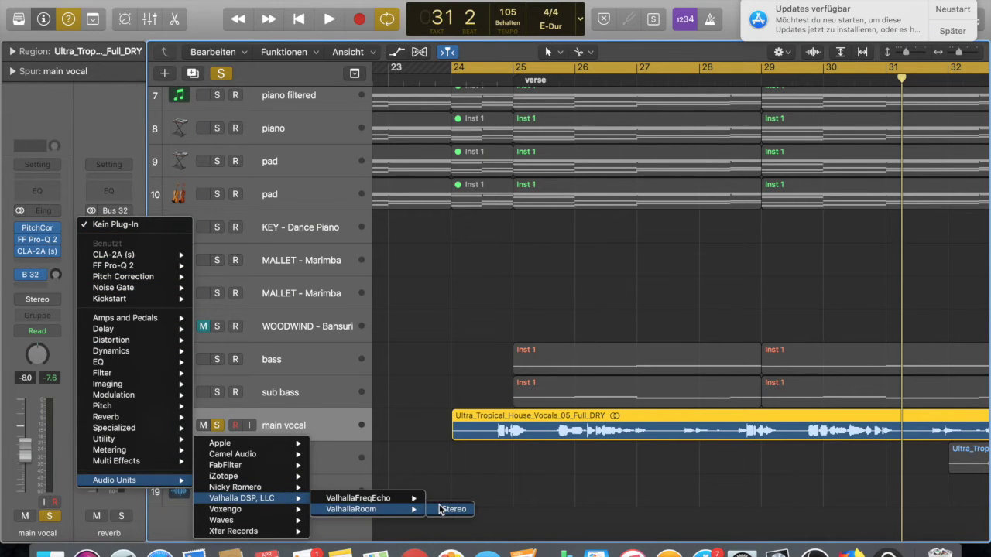
left_click(440, 509)
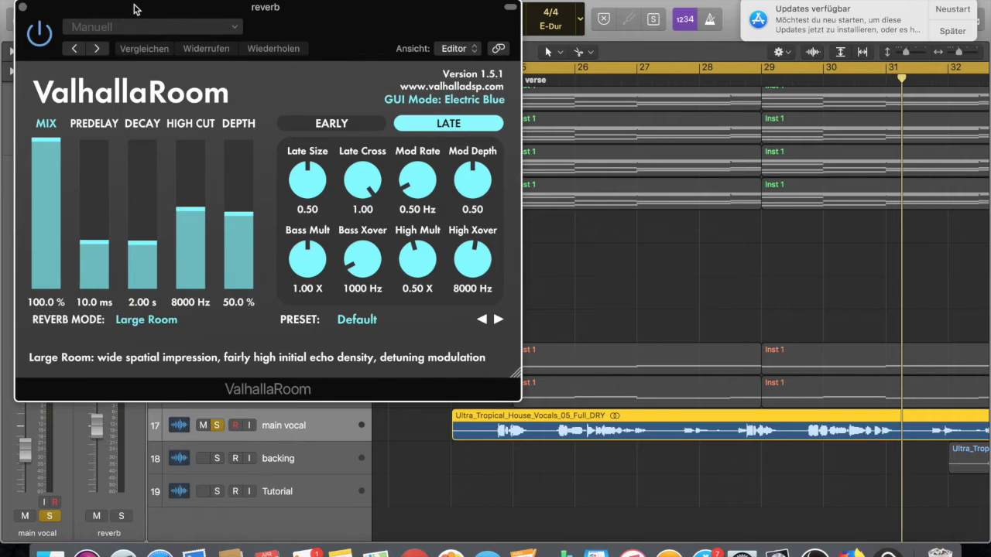
left_click_drag(134, 9, 409, 9)
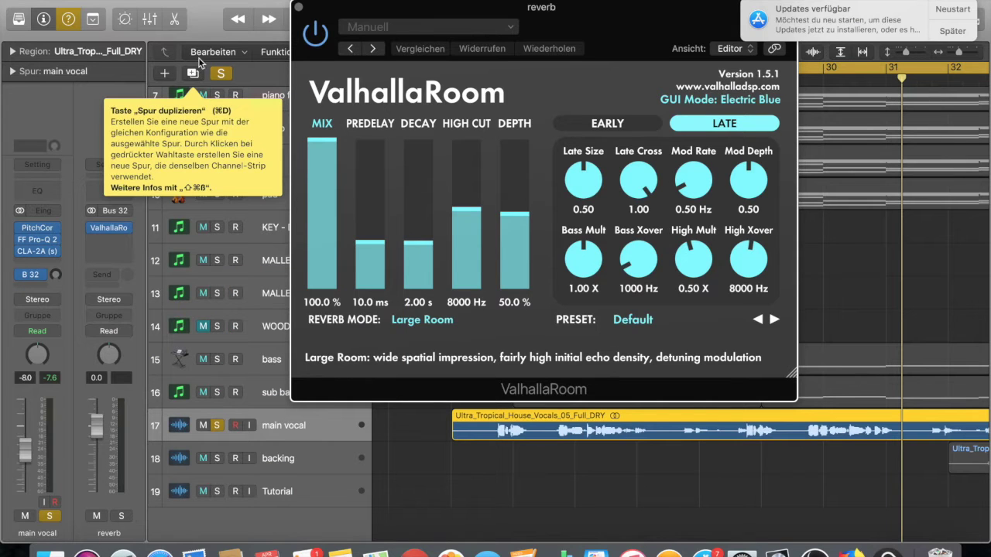
left_click(298, 6)
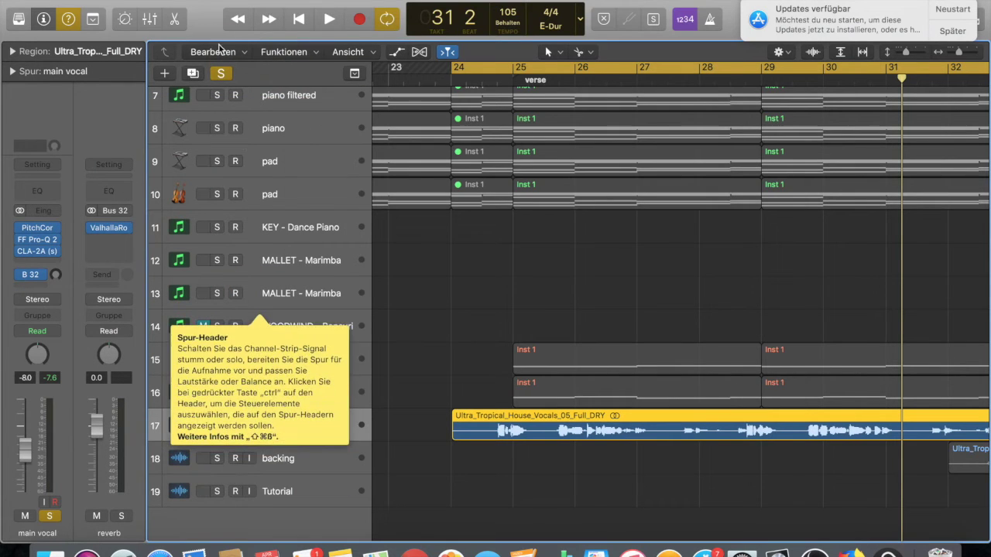
Step: Duplicate the main vocal track with a copy of its region and name the new track main vocal reverb
left_click(194, 74)
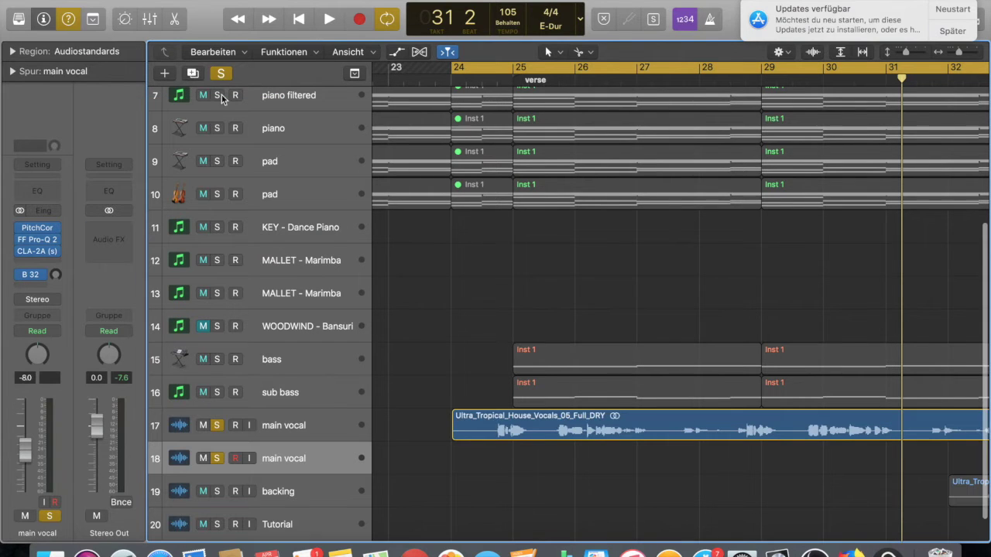
left_click_drag(642, 433, 639, 467)
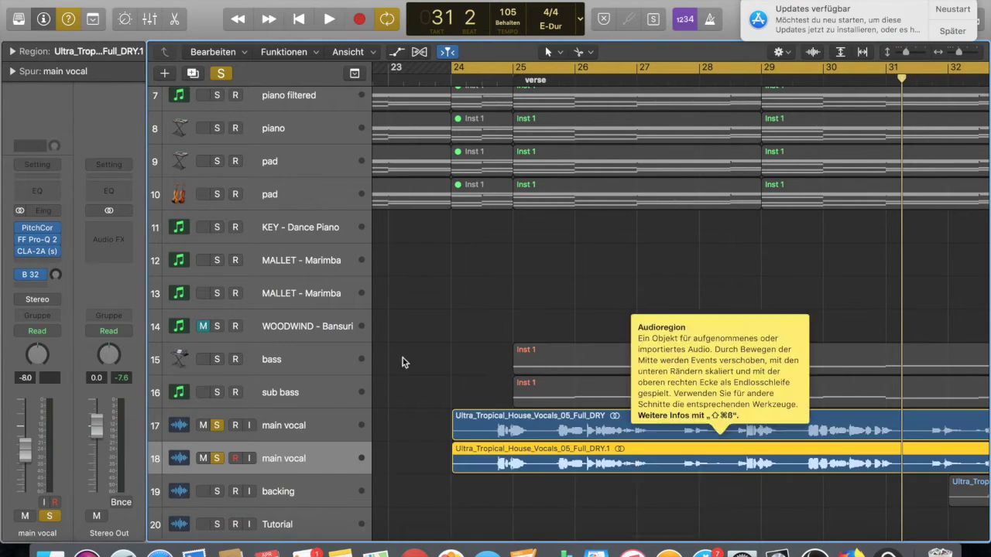
double_click(301, 459)
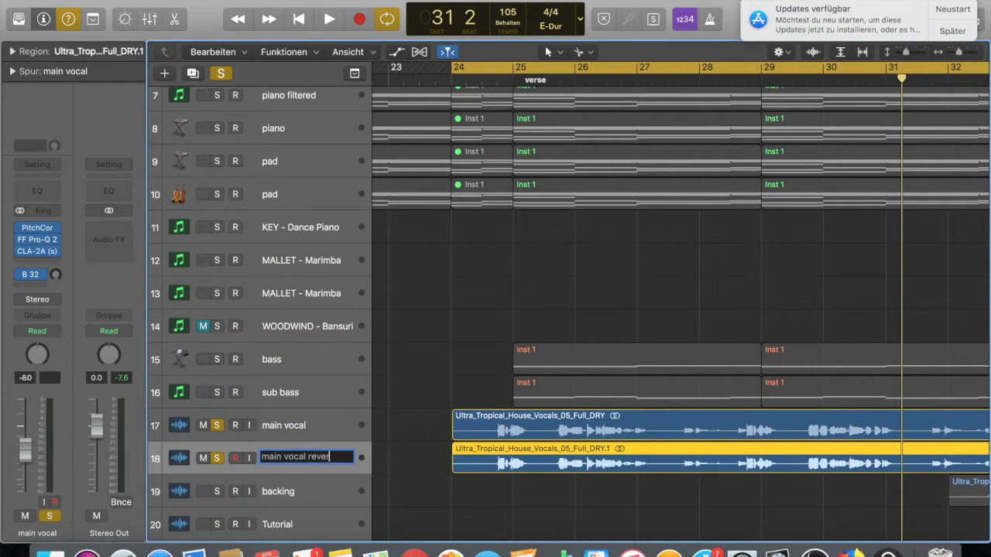
type("reverb")
key("Return")
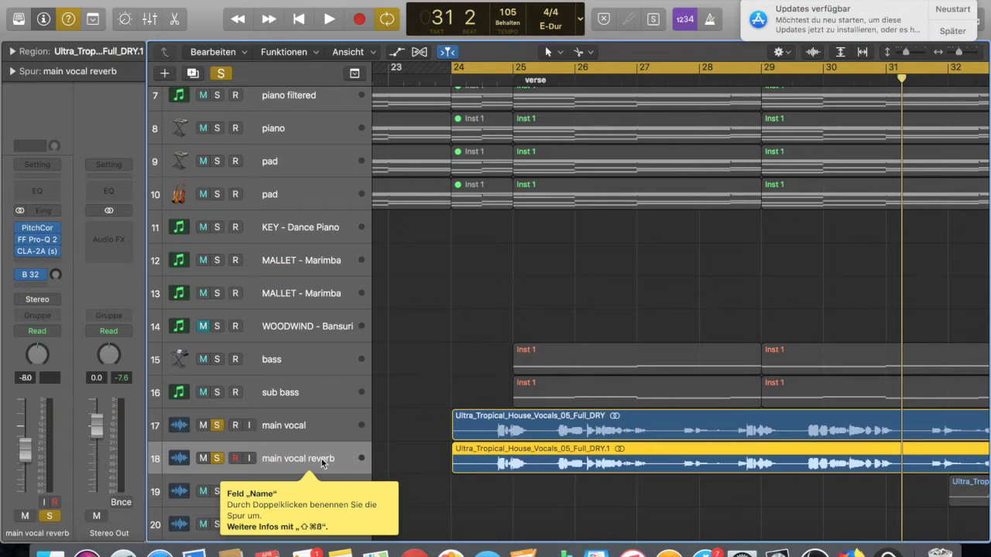
Step: Delete the copied region and the main vocal reverb track, and reselect the original main vocal track
key("Delete")
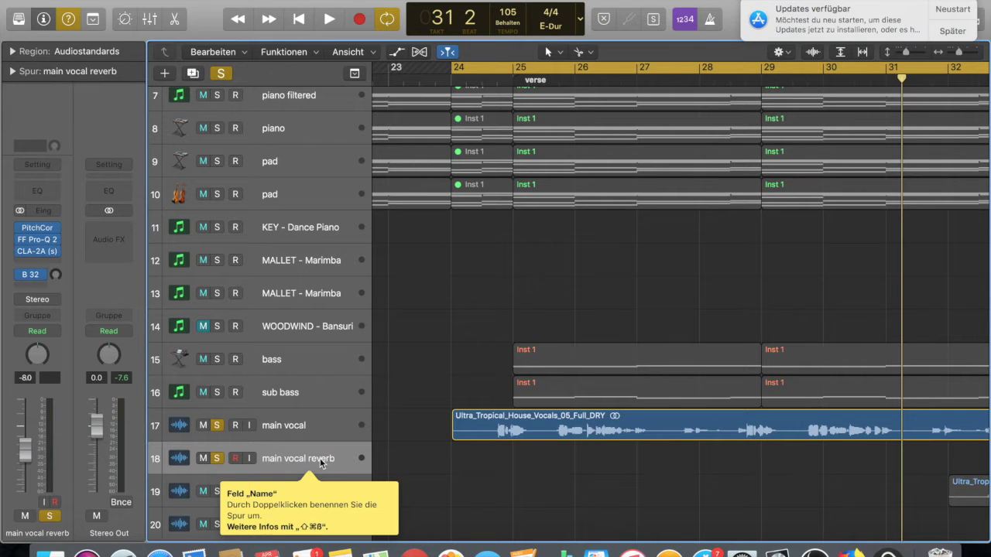
key("super+BackSpace")
left_click(302, 423)
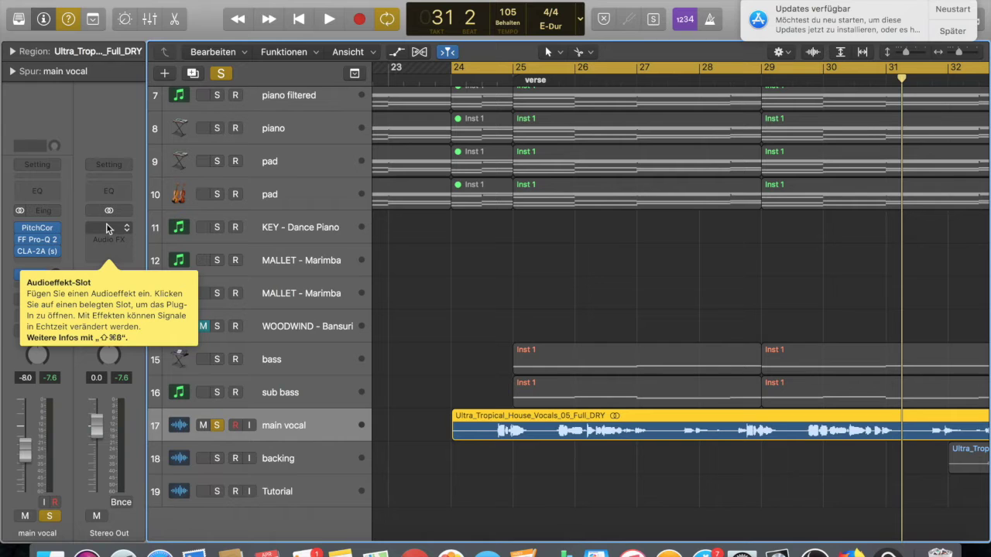
Step: Open ValhallaRoom on the reverb channel and bring the main vocal's Bus 32 send to its default level
left_click(39, 275)
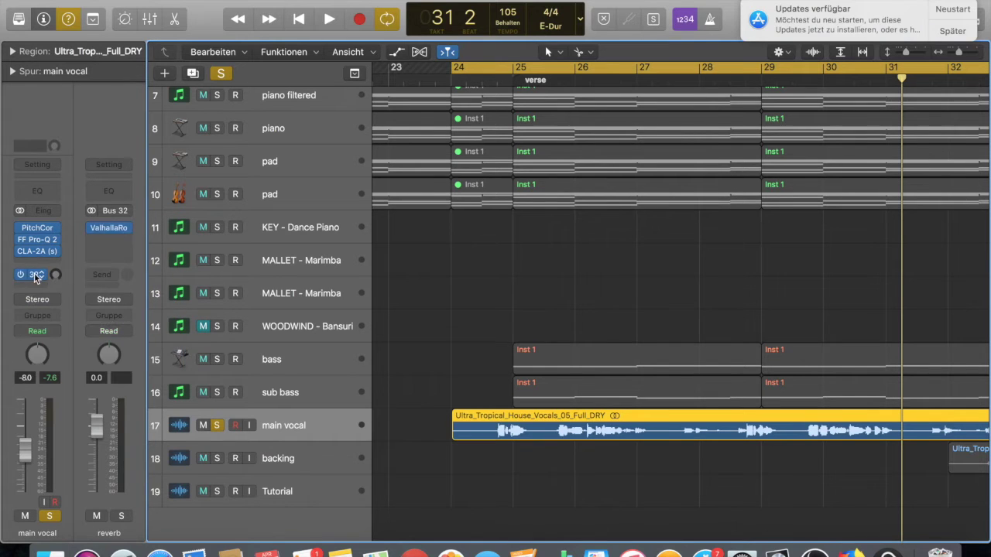
left_click(104, 229)
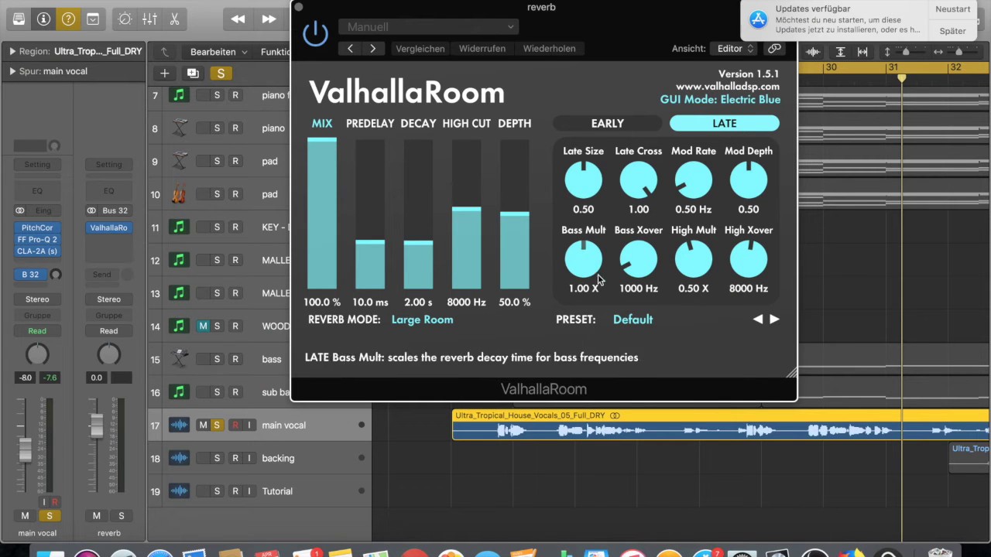
left_click(56, 276, "alt")
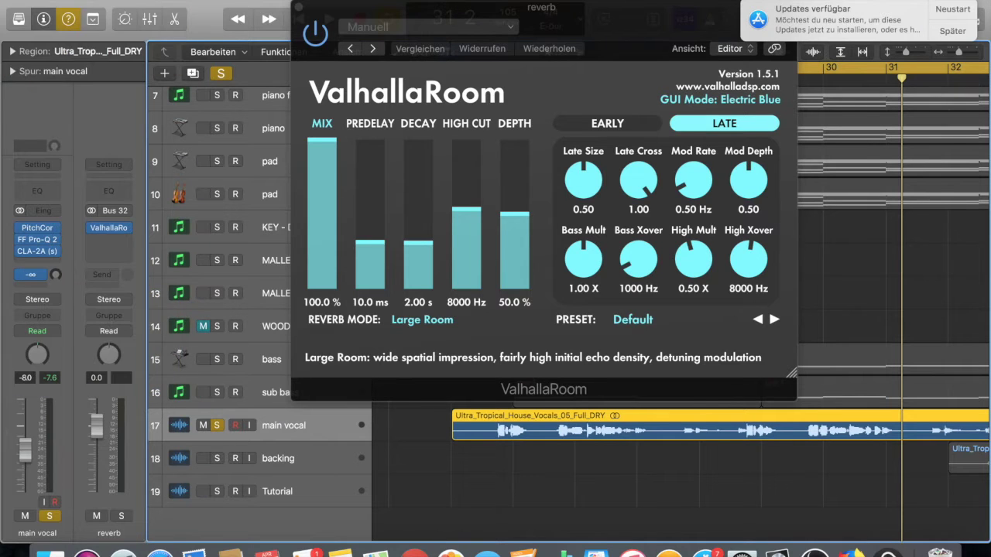
left_click(56, 274, "alt")
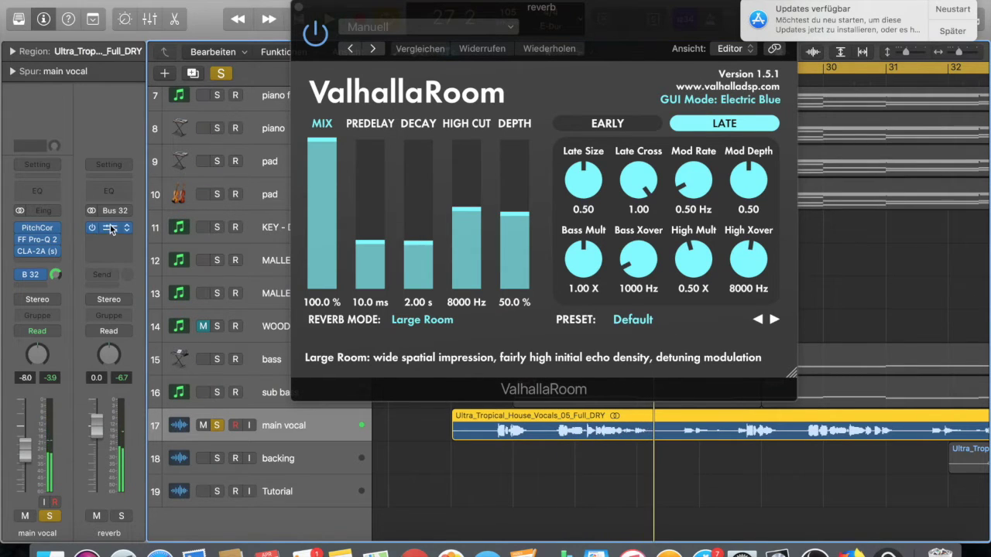
Step: Try ValhallaRoom directly on the main vocal after the CLA-2A, playing it solo and in the mix, and return it to the reverb channel
left_click_drag(41, 257, 41, 257)
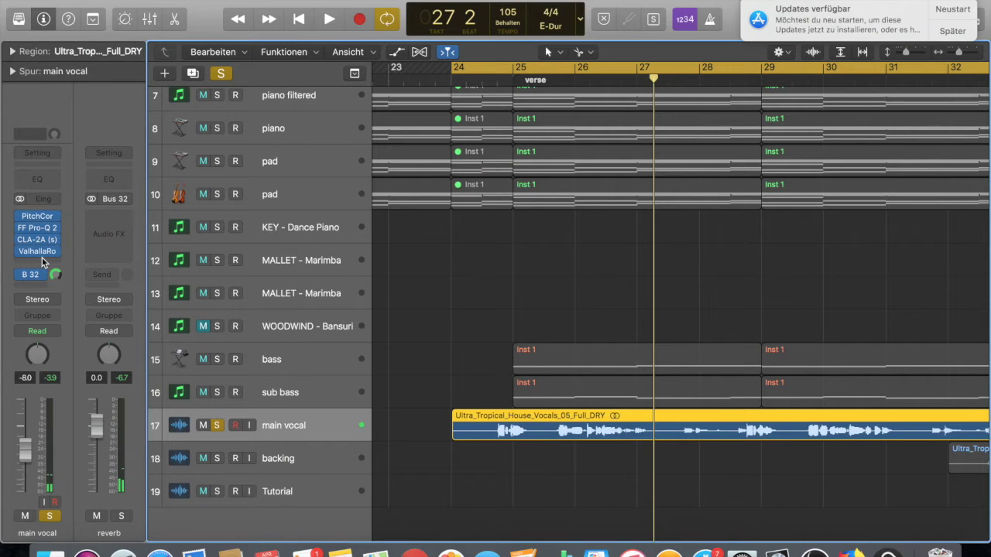
key("space")
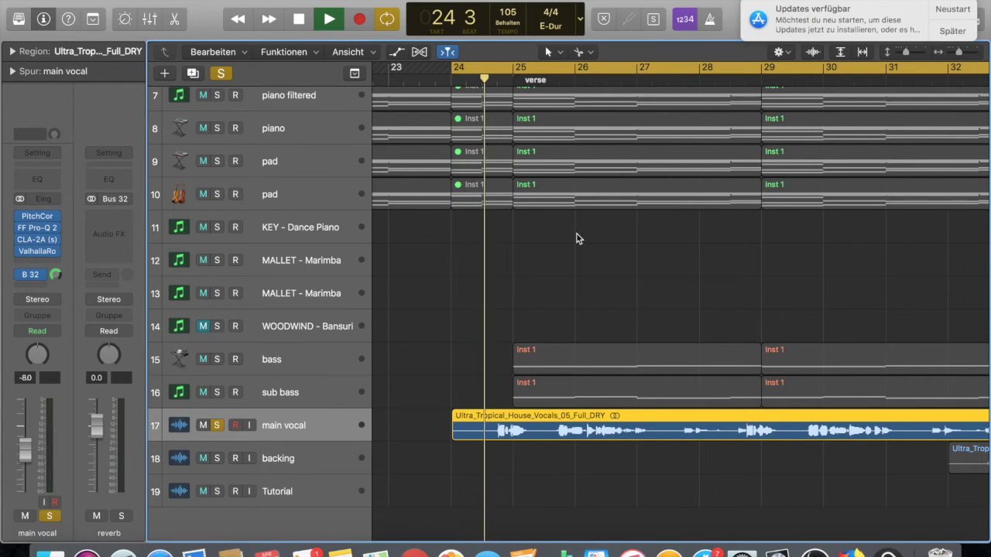
mouse_move(38, 256)
key("s")
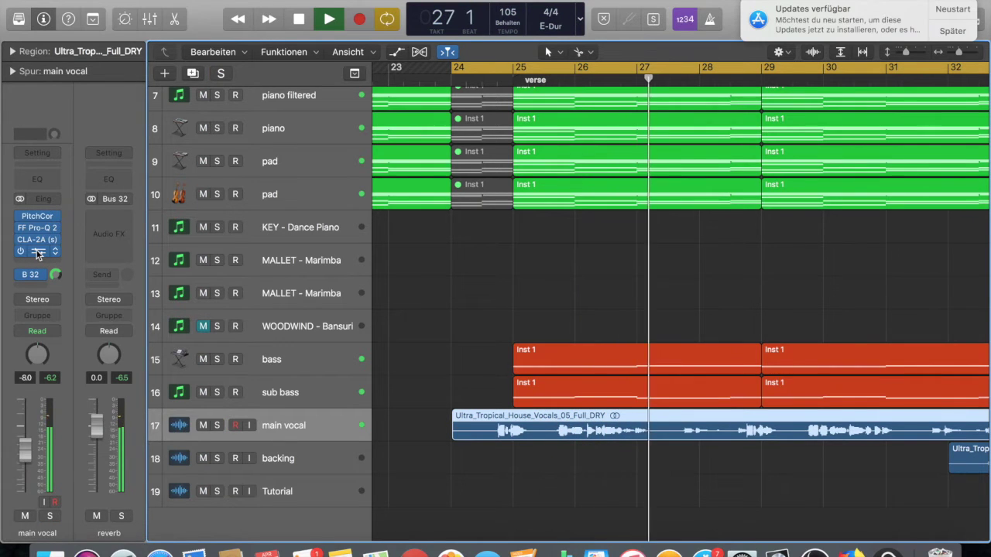
key("s")
key("space")
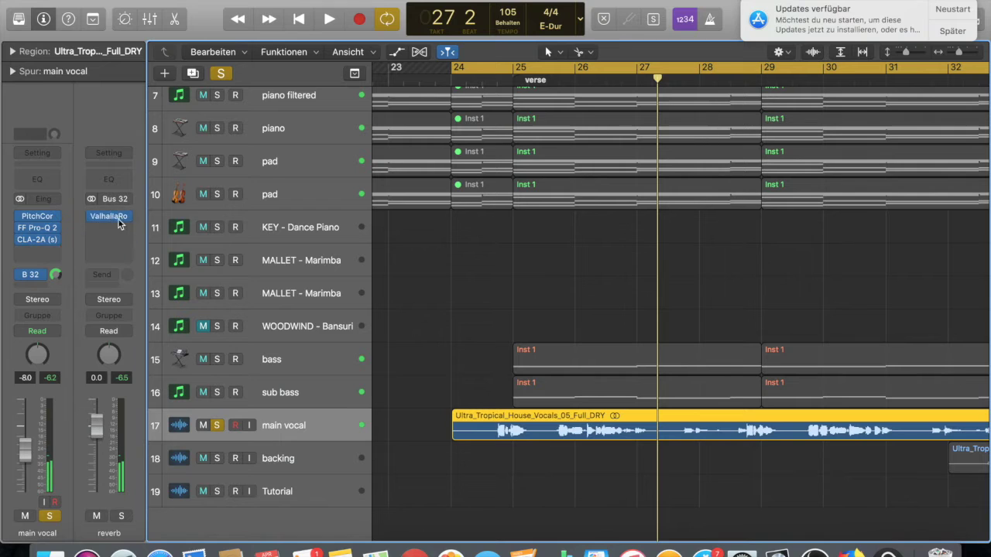
Step: Insert the stereo FF Pro-Q 2 equalizer after ValhallaRoom on the reverb channel
left_click(111, 218)
mouse_move(164, 329)
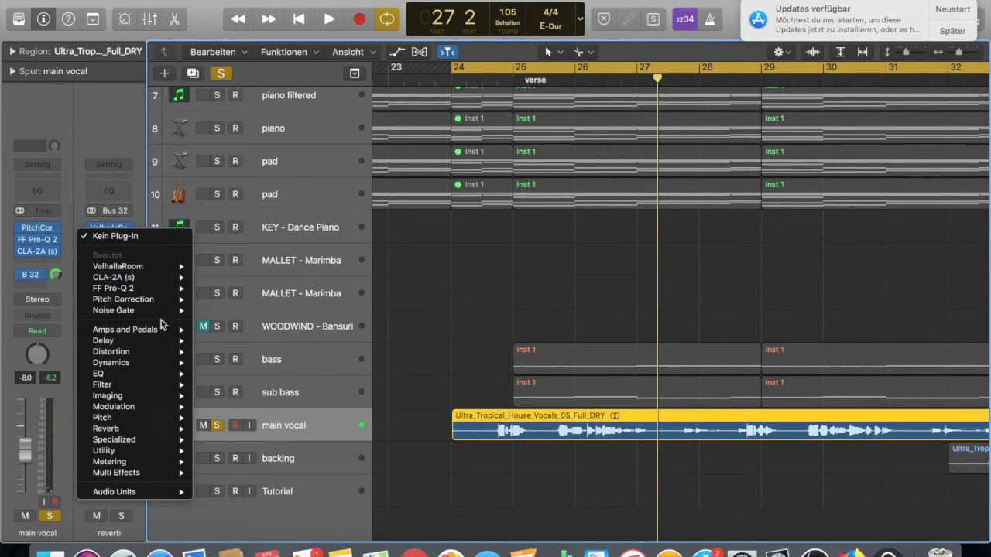
mouse_move(189, 289)
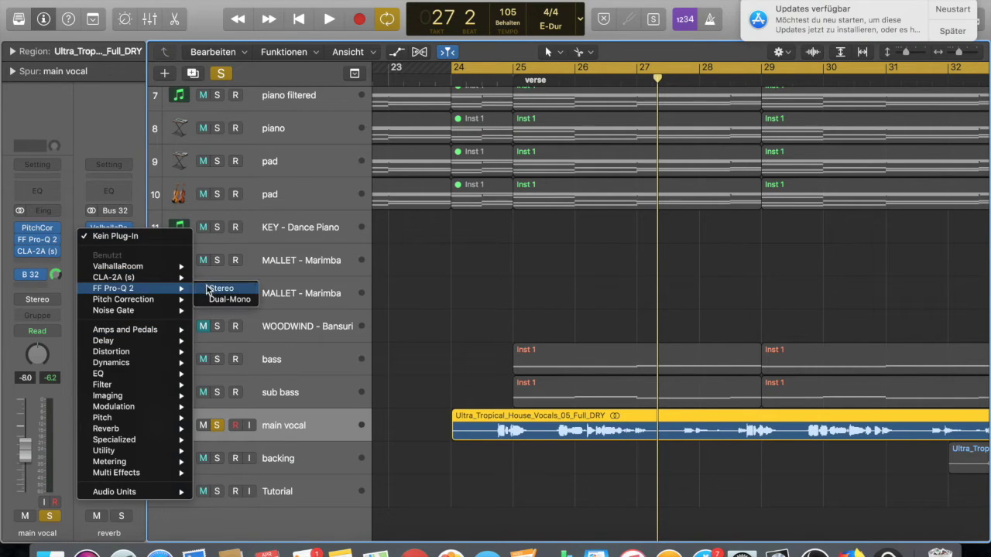
left_click(220, 289)
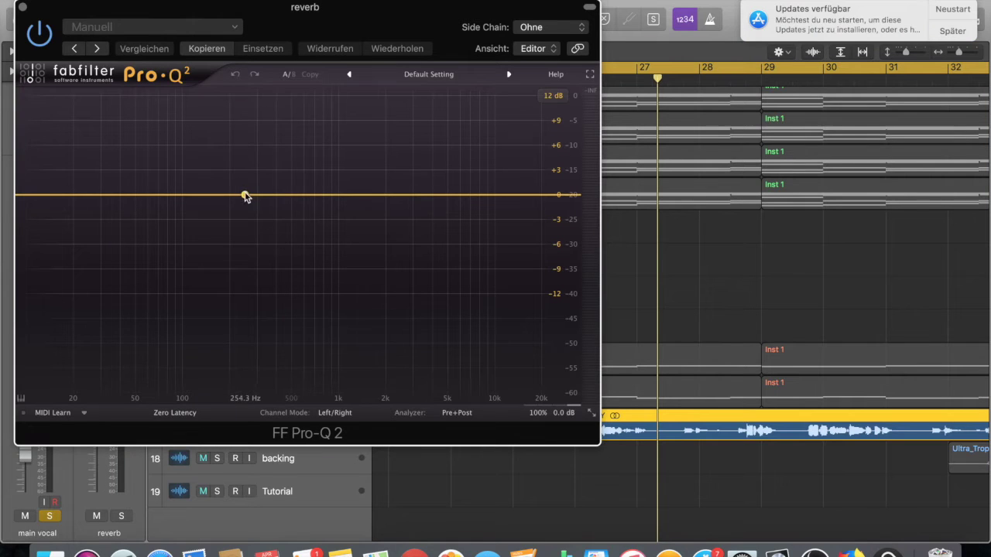
Step: Add a low cut band at about 343 Hz with a 48 dB/oct slope to the reverb channel's equalizer
left_click(266, 195)
left_click(143, 347)
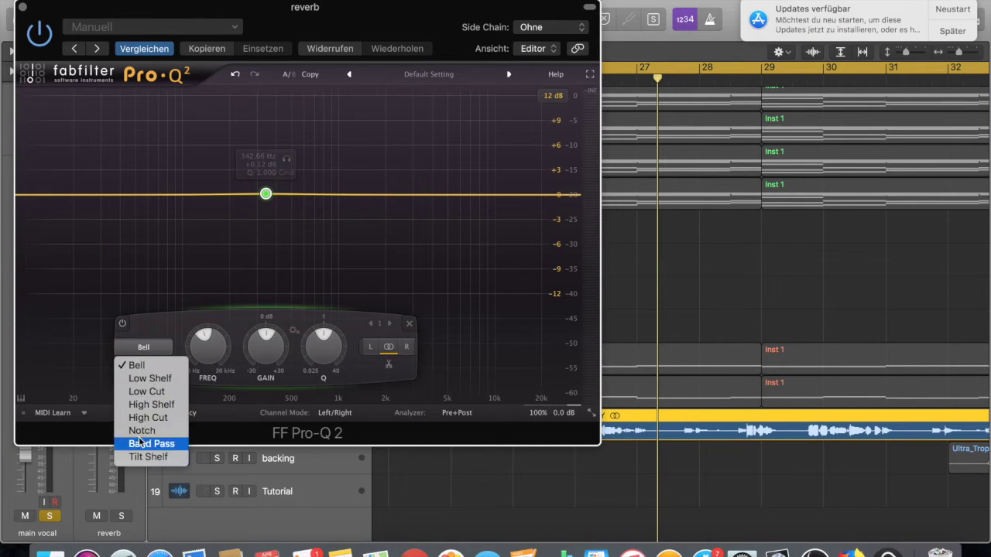
left_click(154, 393)
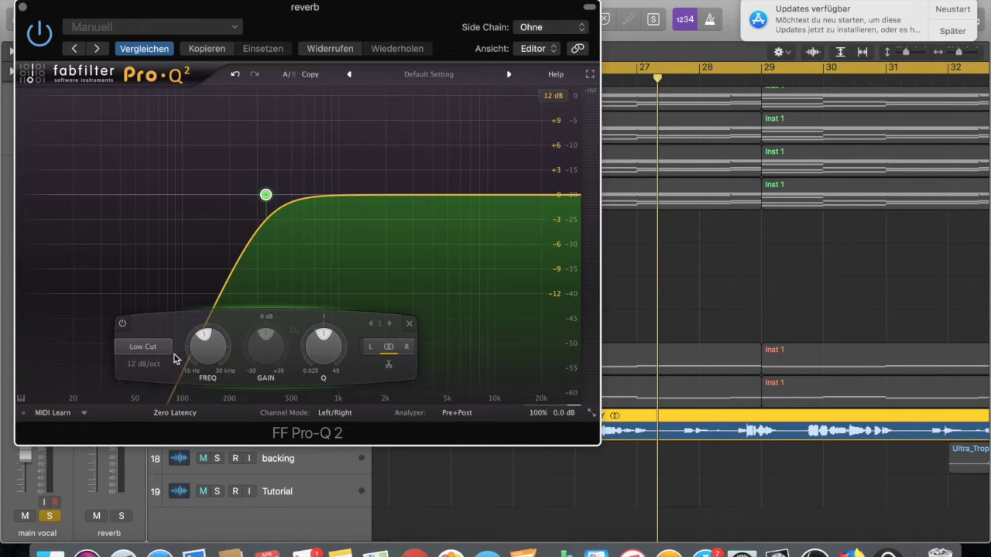
left_click(144, 364)
left_click(152, 460)
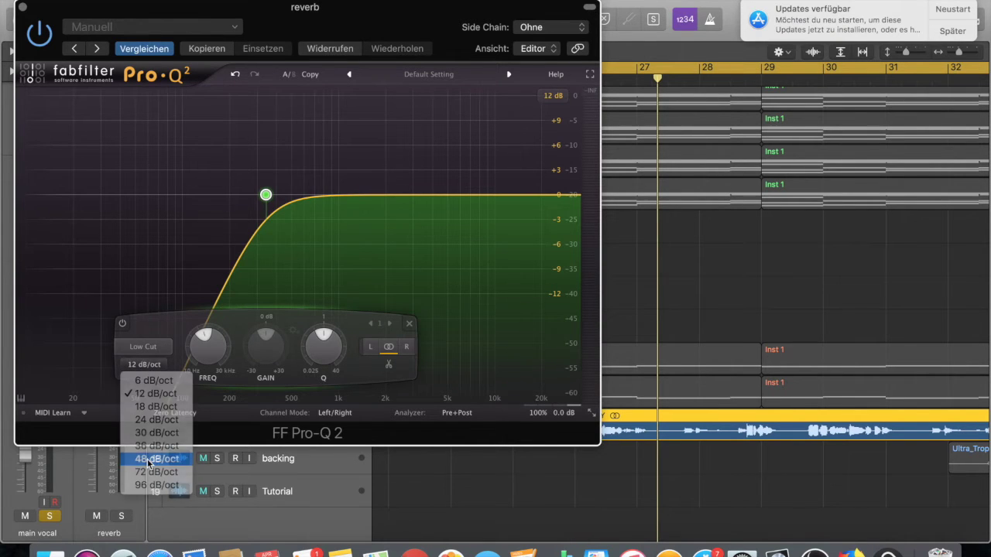
Step: Raise the low cut frequency to about 599 Hz while playing back the main vocal, and close the equalizer
left_click_drag(267, 196, 286, 197)
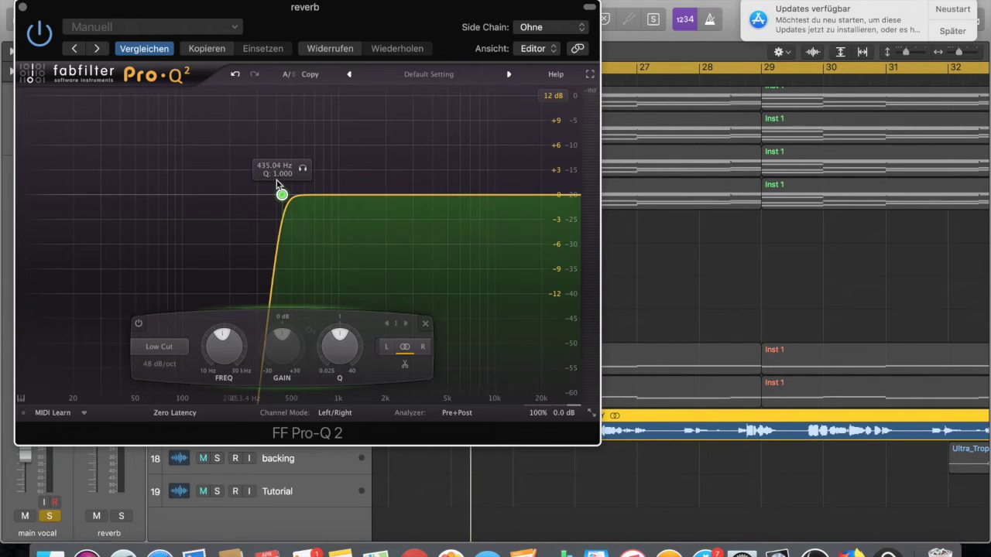
left_click_drag(282, 195, 285, 200)
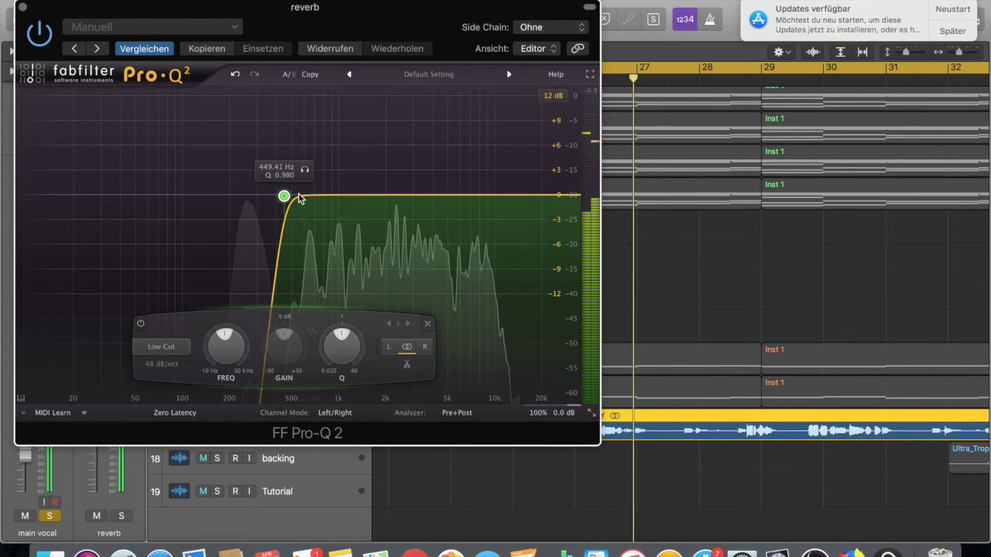
left_click_drag(284, 196, 323, 168)
left_click(347, 170)
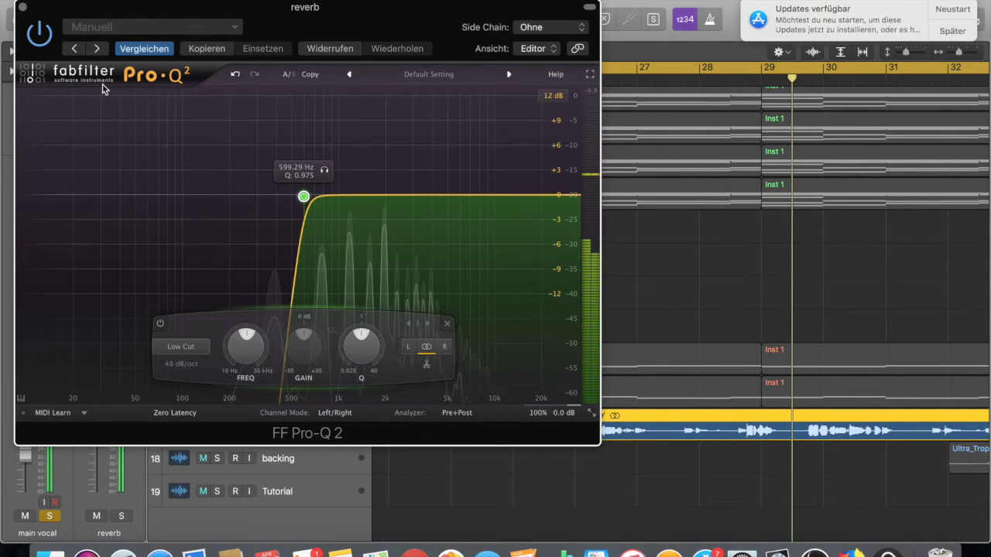
left_click(21, 6)
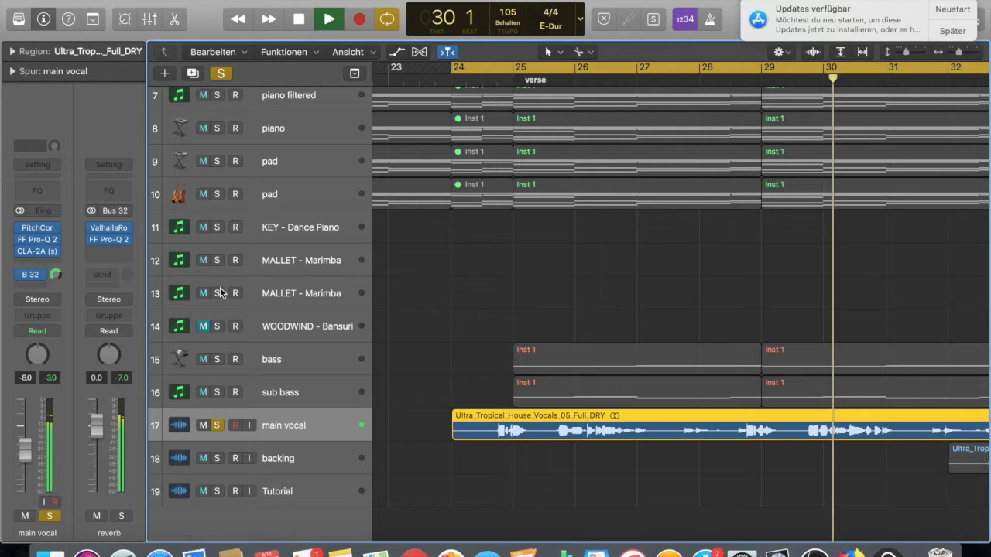
Step: Open ValhallaRoom on the reverb channel and shorten its decay to 0.31 s
left_click(109, 228)
left_click(145, 250)
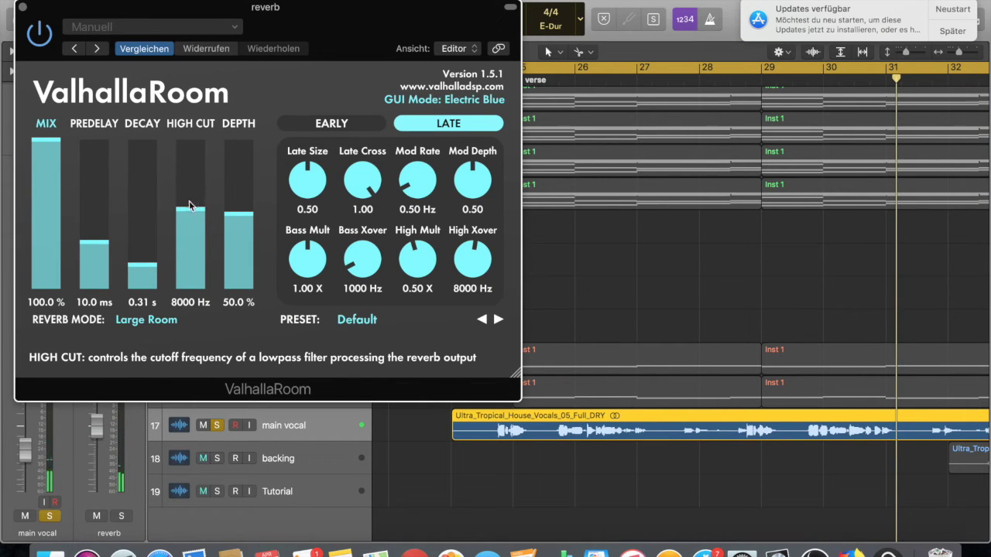
Step: Set ValhallaRoom's high cut to 11570 Hz, depth to 100% and late size to 0.25, and choose the Bright Room reverb mode
left_click_drag(237, 216, 242, 106)
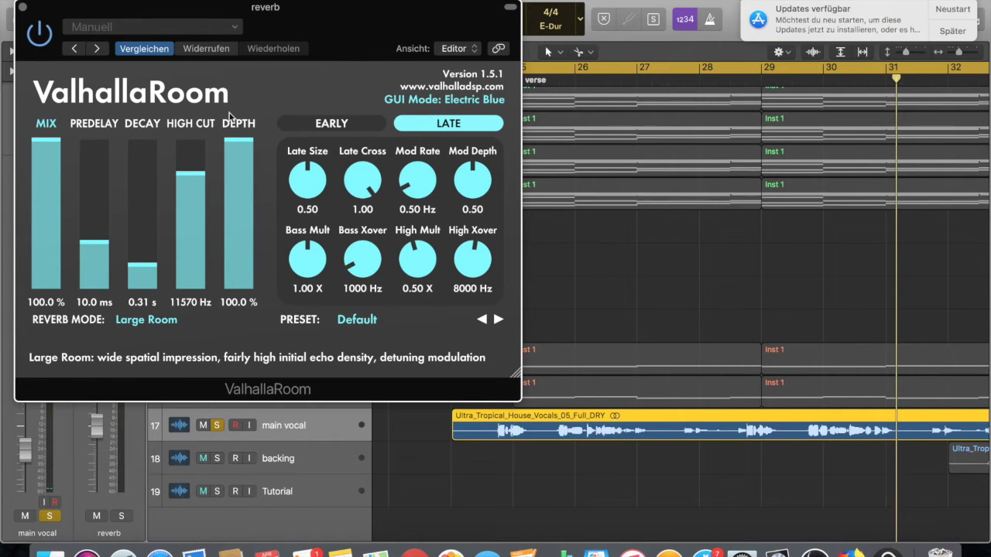
left_click_drag(311, 181, 308, 223)
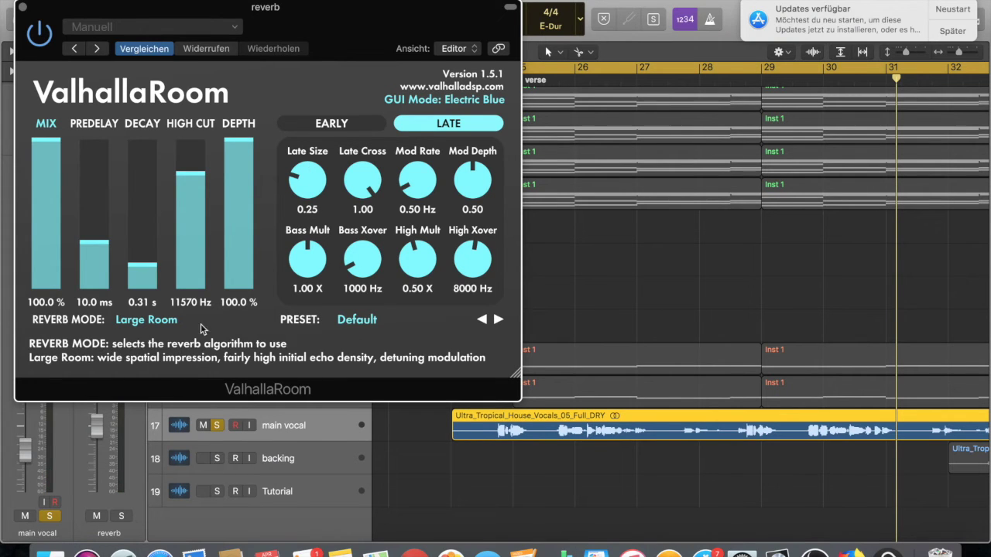
left_click(157, 320)
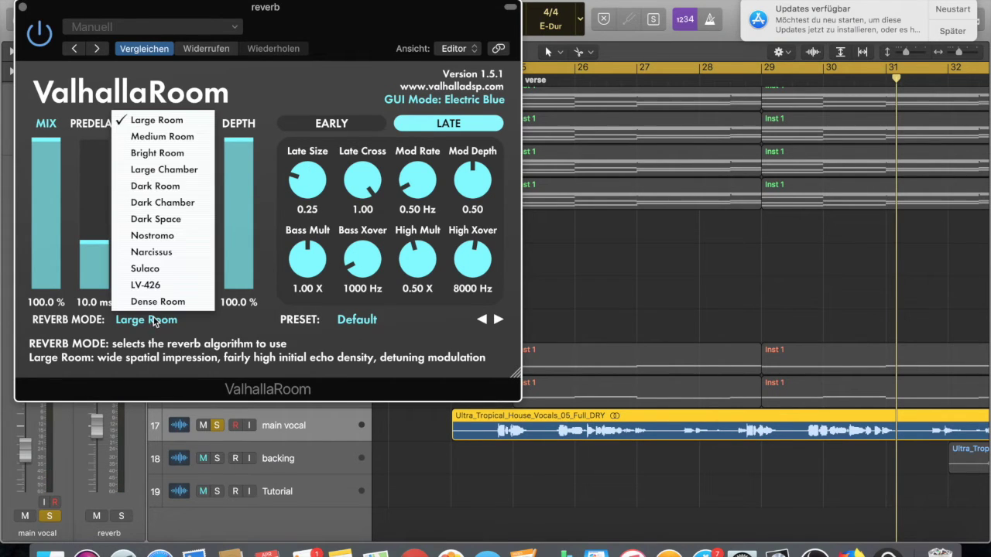
left_click(171, 158)
Step: Set ValhallaRoom's decay to 1.48 s and high cut to 7520 Hz while auditioning the main vocal
key("space")
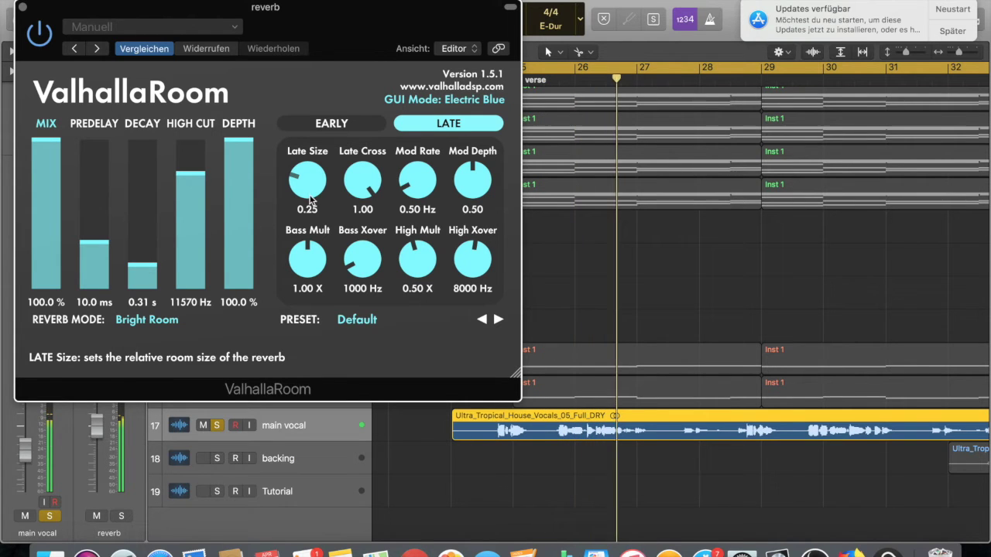
left_click_drag(229, 3, 480, 108)
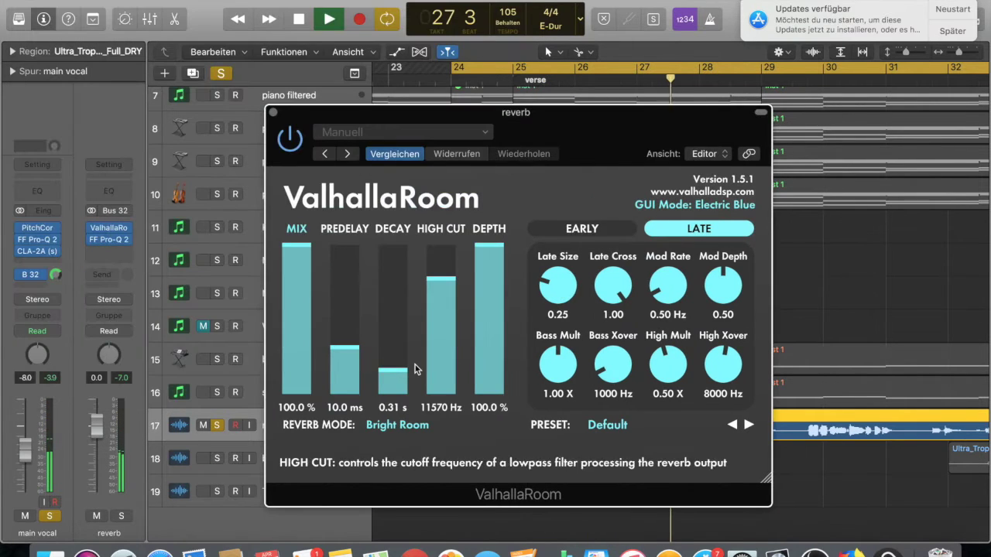
left_click(398, 371)
left_click(399, 357)
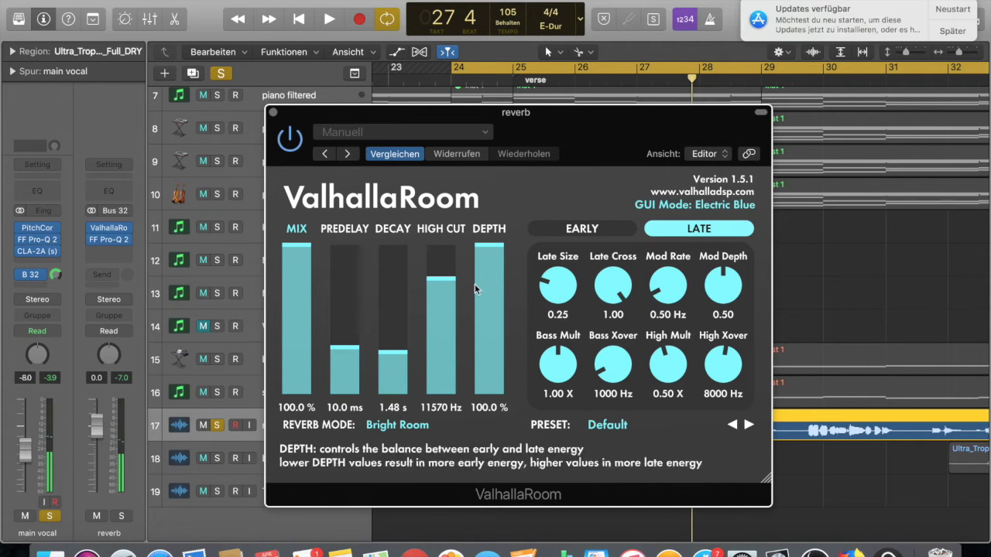
left_click(452, 319)
key("space")
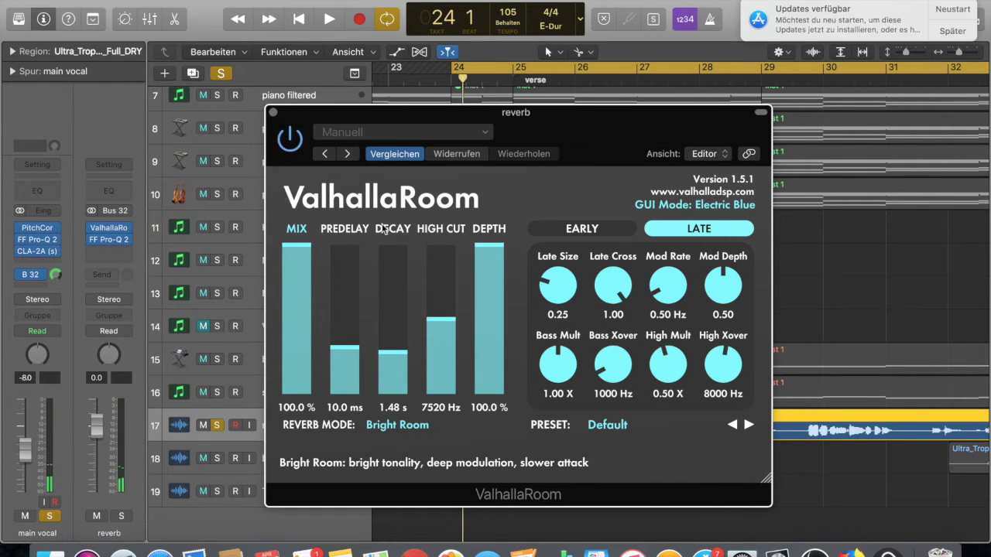
Step: Lower the low cut on the reverb channel's equalizer to about 188 Hz with a Q of about 0.9, and close both reverb plug-ins
left_click(109, 239)
left_click_drag(305, 194, 206, 191)
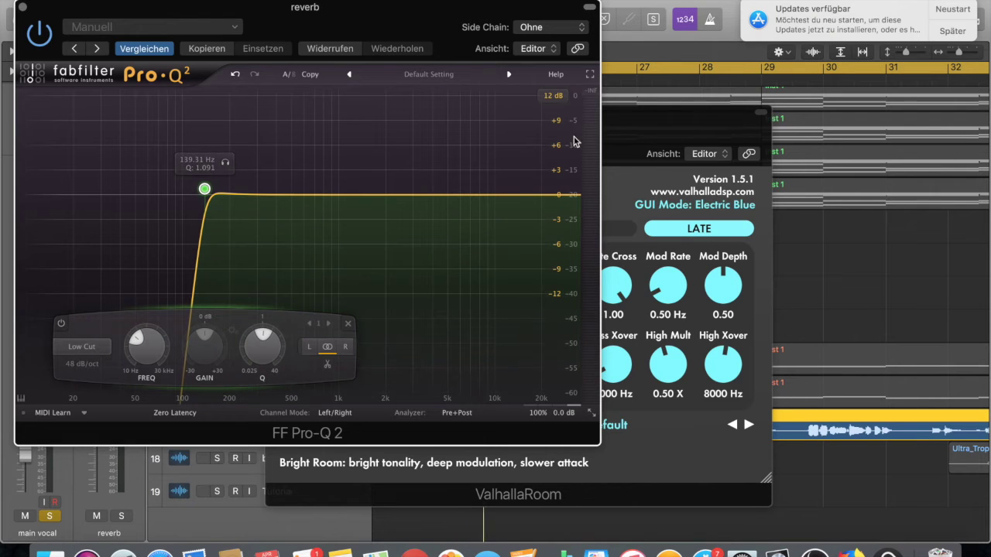
left_click_drag(205, 189, 224, 202)
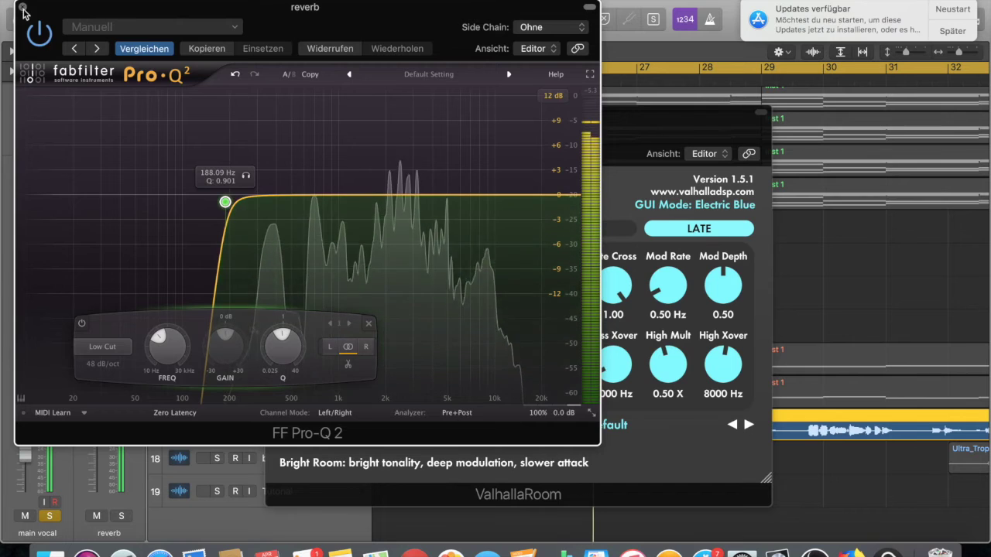
key("super+w")
left_click(56, 274)
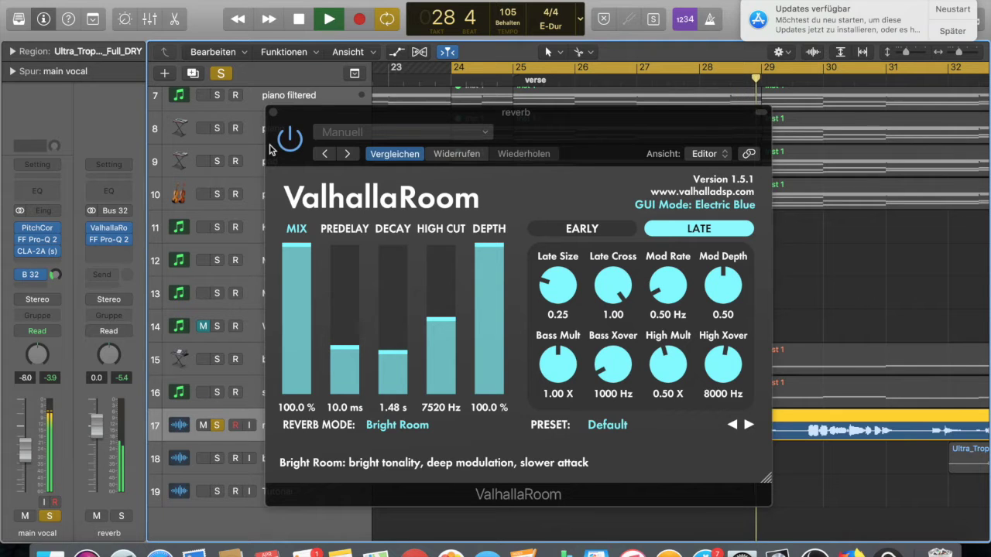
left_click(272, 113)
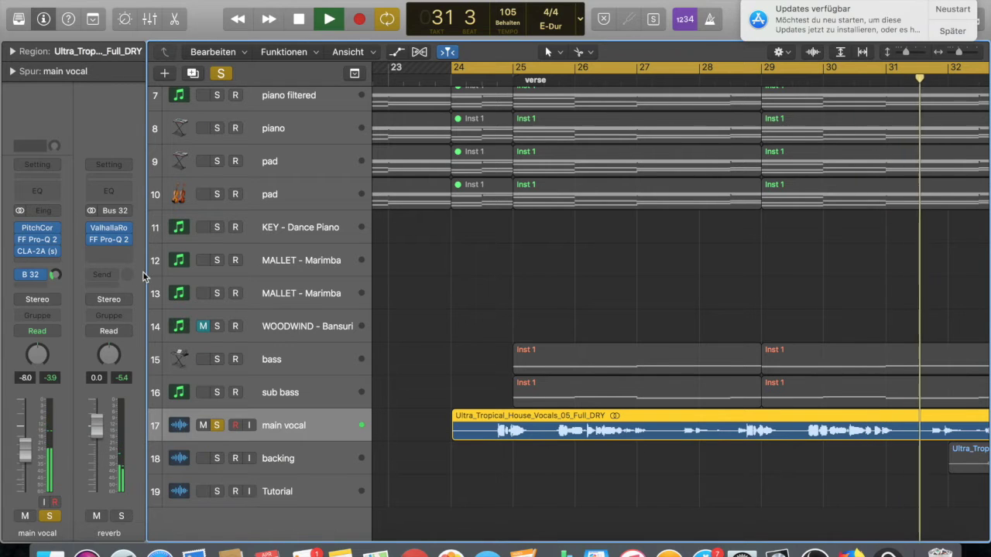
key("space")
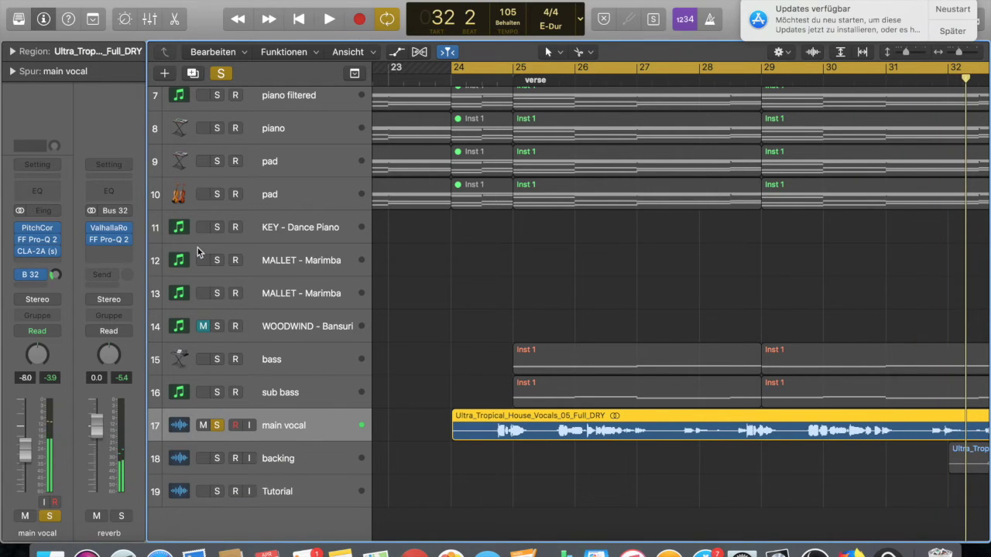
Step: Insert the stereo Xfer Records OTT compressor after CLA-2A on the main vocal channel
scroll(552, 424, "down", 5)
scroll(551, 427, "right", 5)
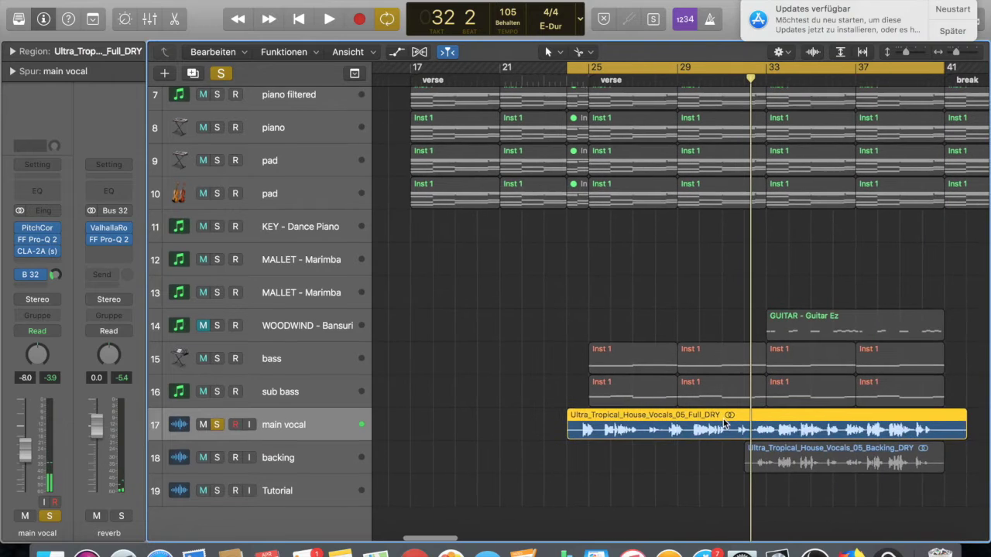
left_click(56, 255)
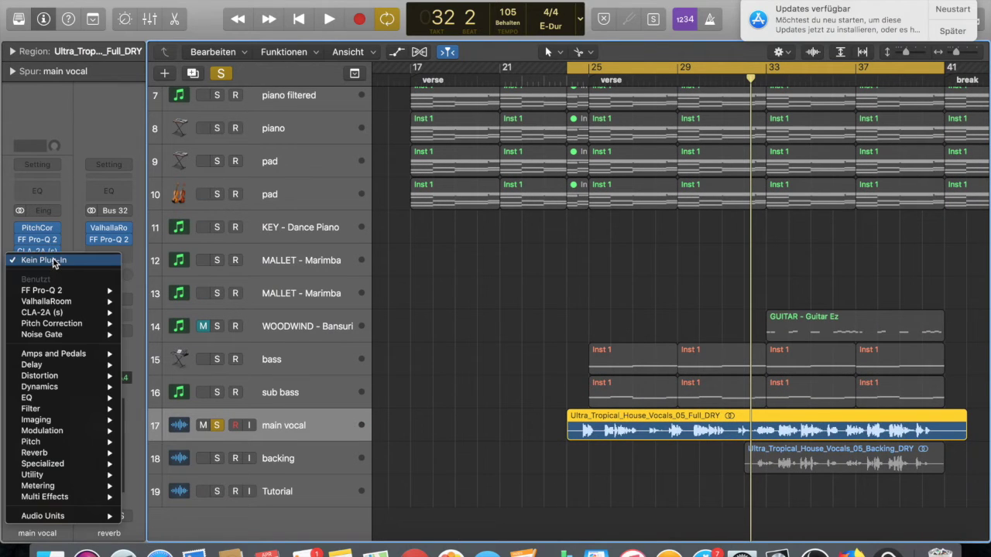
mouse_move(61, 517)
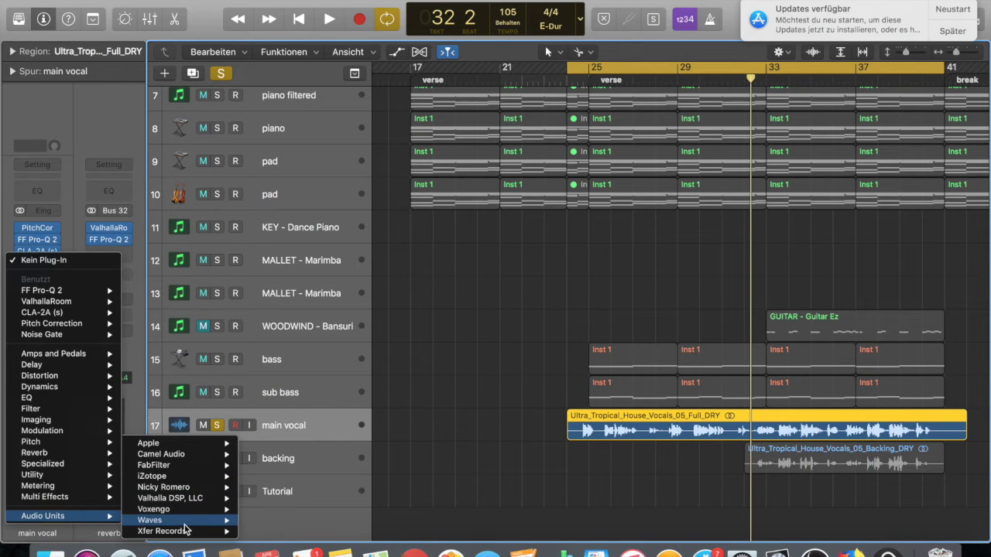
mouse_move(194, 533)
mouse_move(295, 527)
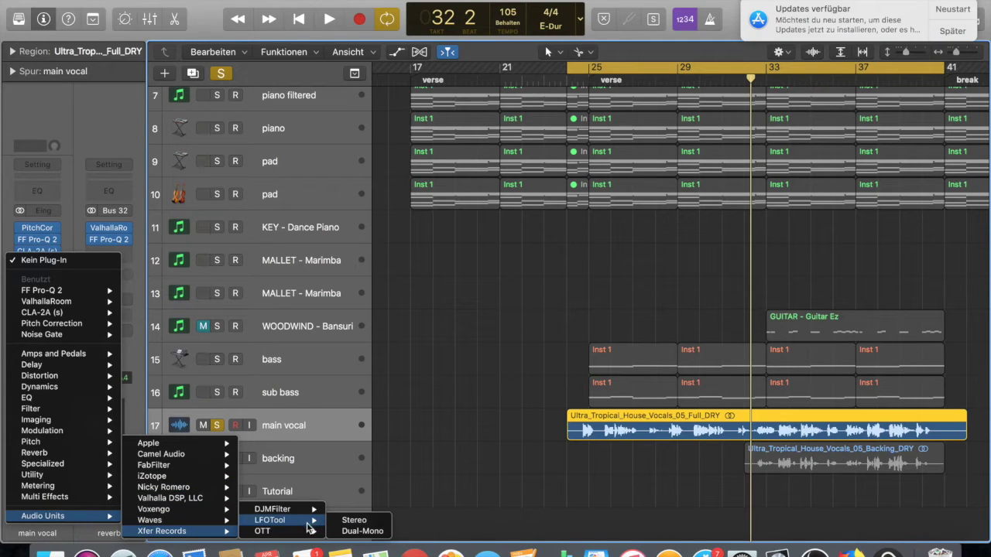
left_click(348, 521)
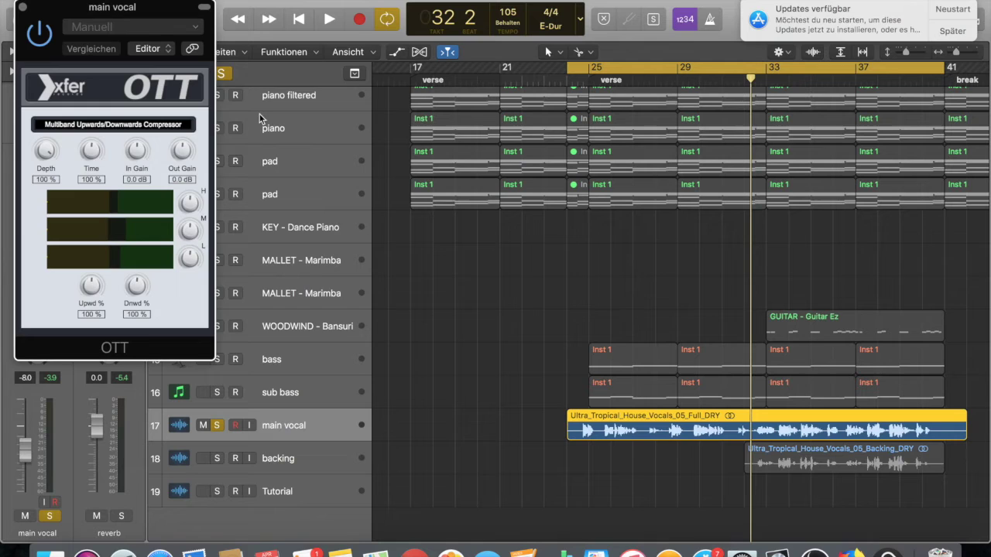
Step: Set OTT's depth to 24%, upward compression to 31% and downward compression to 41% while listening to the main vocal
left_click_drag(128, 9, 411, 37)
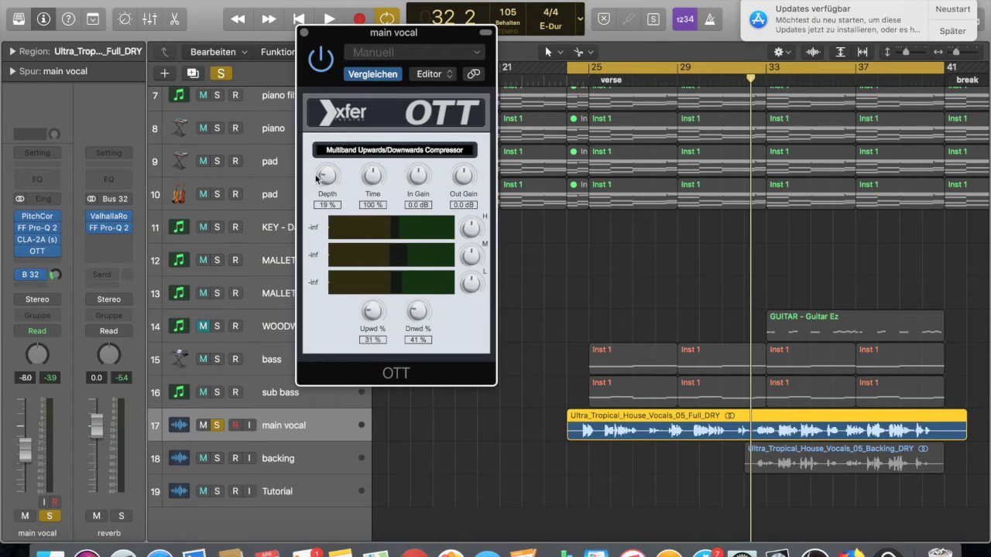
key("space")
scroll(538, 271, "up", 5)
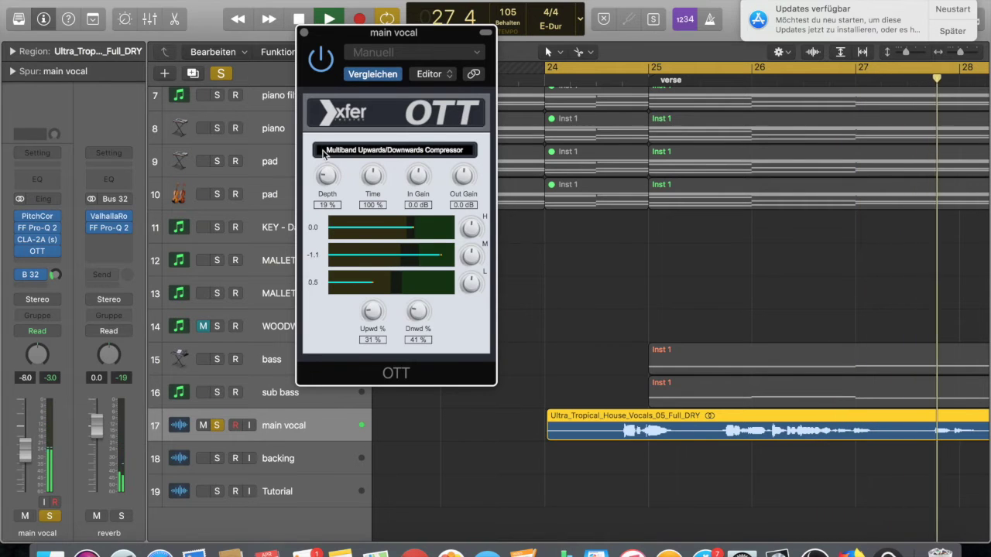
left_click_drag(327, 190, 328, 159)
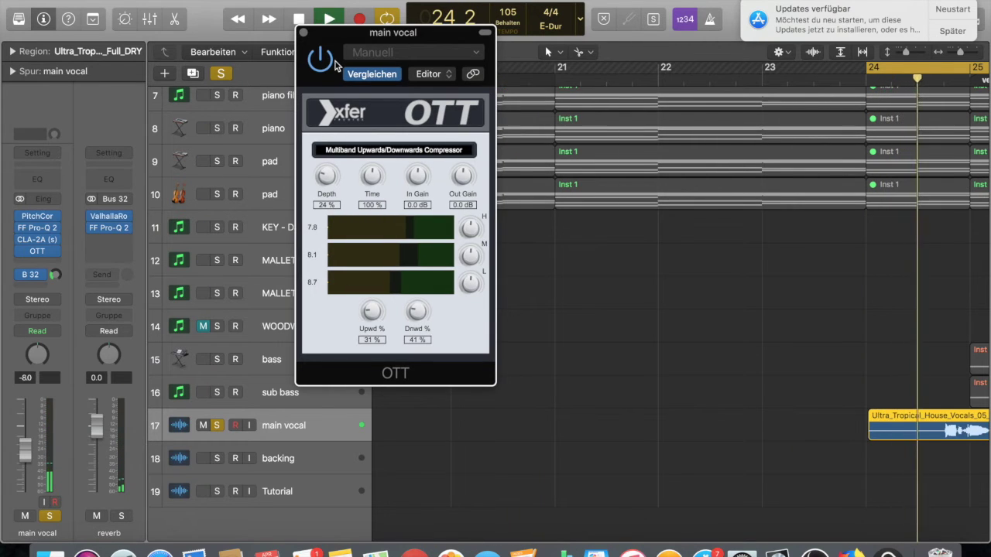
Step: Compare the main vocal with OTT bypassed and active during playback, and close the plug-in
left_click(320, 61)
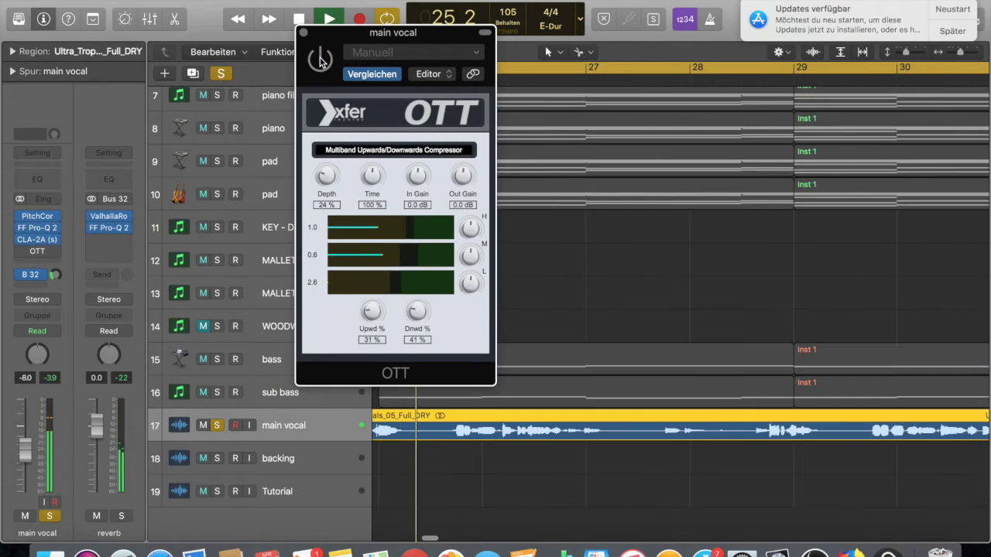
left_click(319, 61)
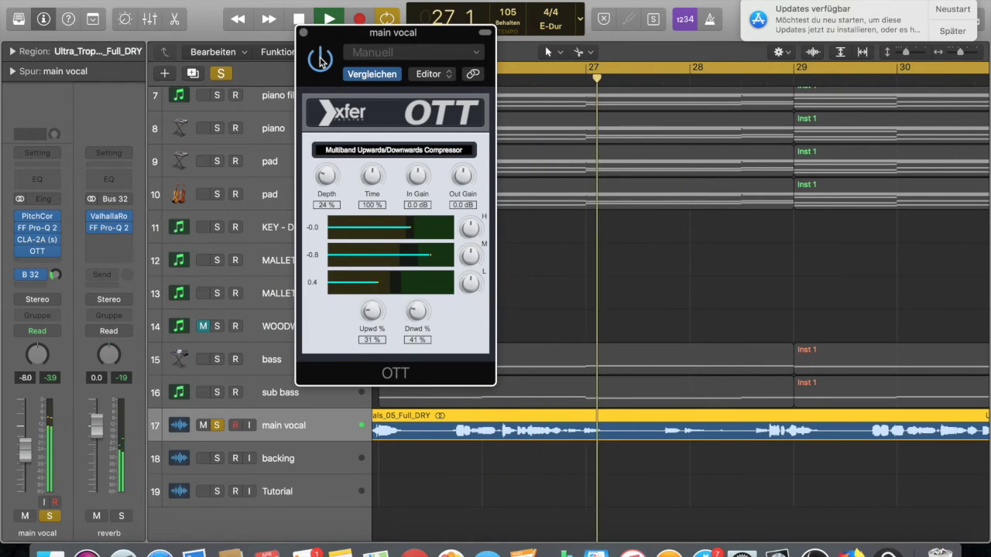
key("space")
left_click(304, 34)
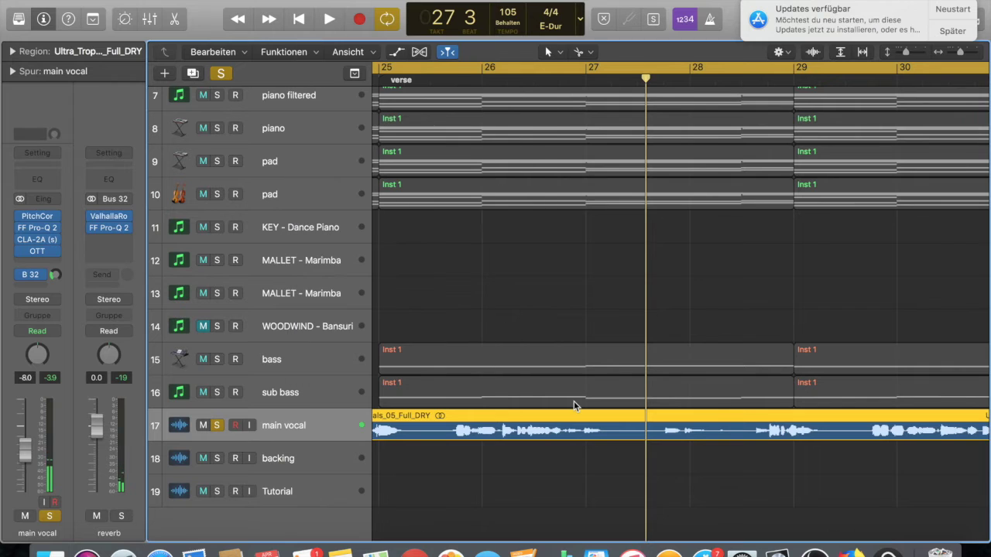
Step: Clear the track solo, turn off cycling and lower the main vocal's fader to -9.0 dB while playing the full mix
key("super+Left")
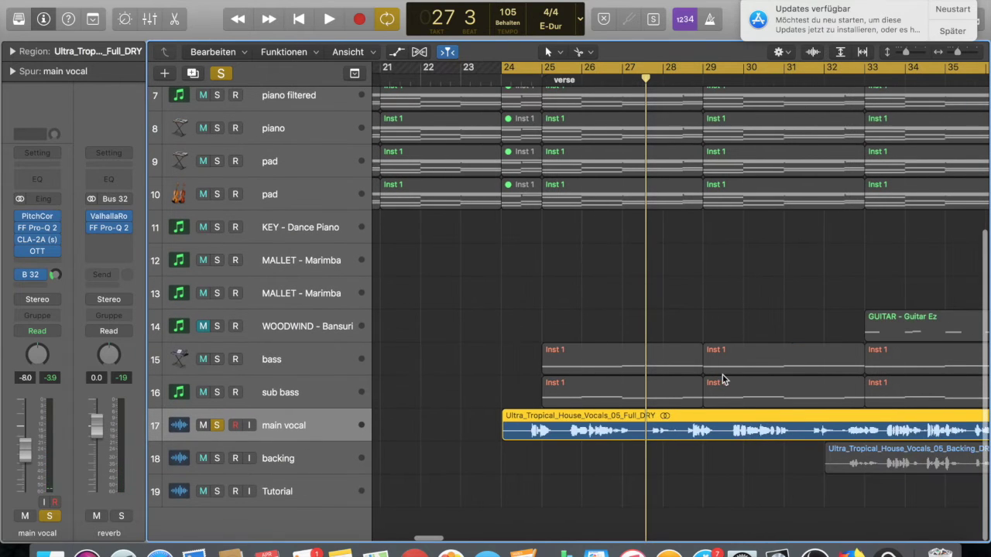
left_click(222, 74)
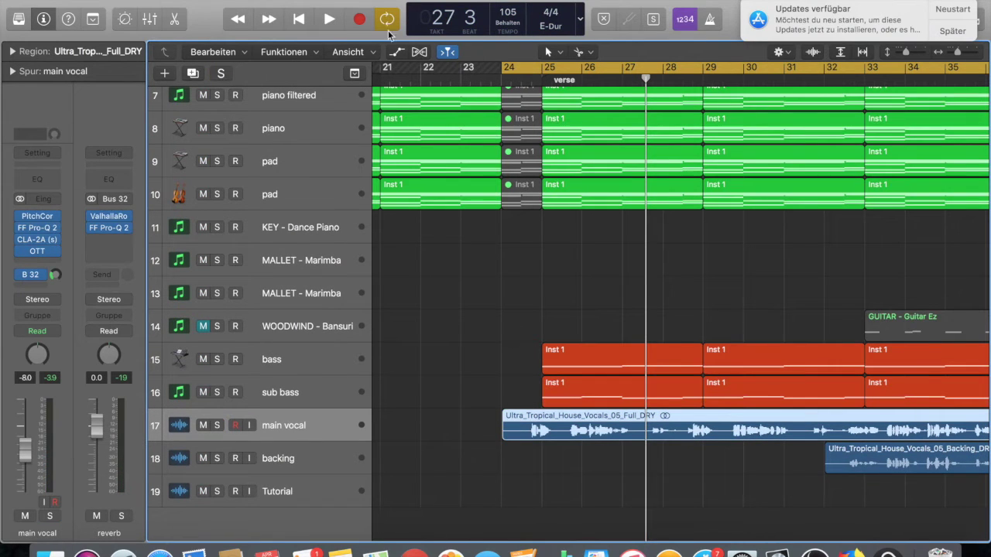
left_click(523, 69)
key("space")
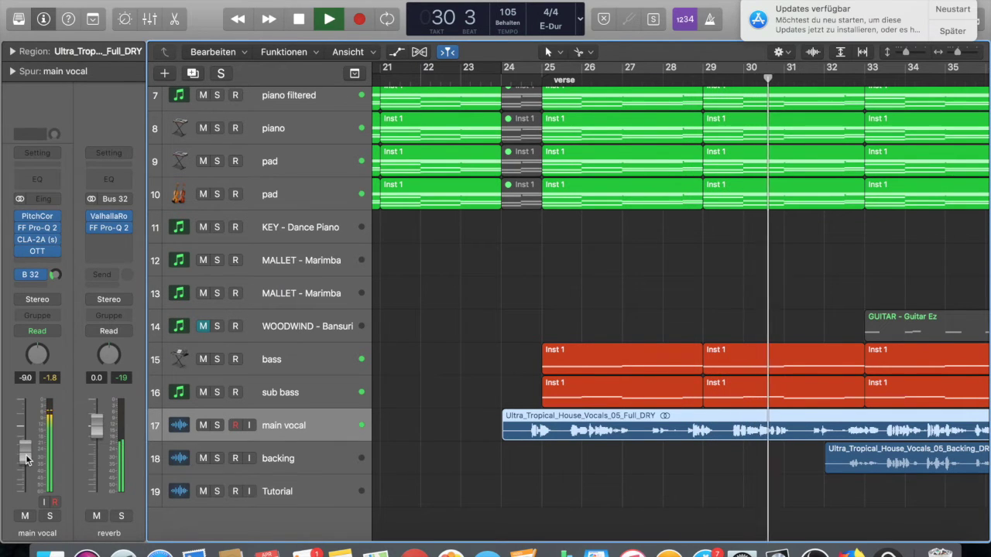
scroll(542, 360, "right", 2)
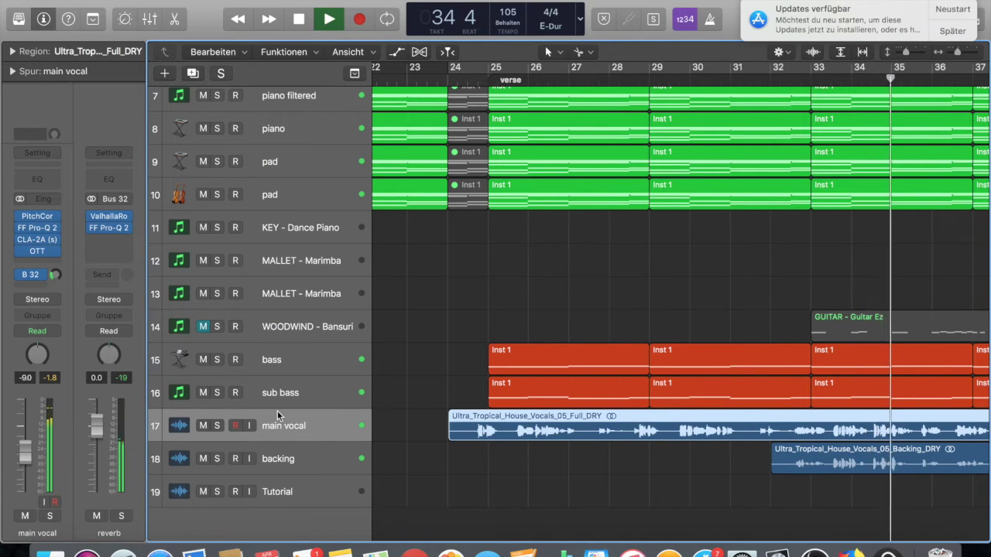
key("space")
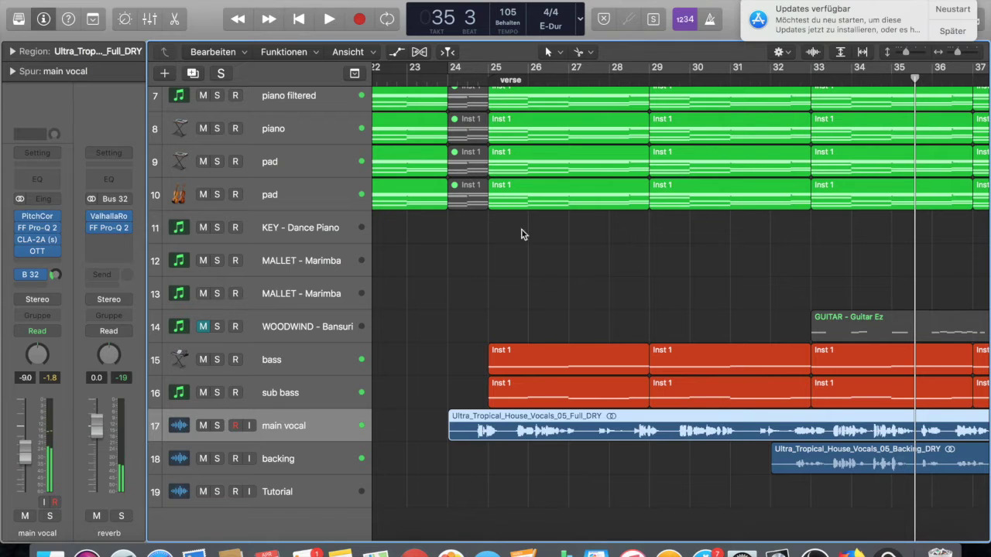
Step: Set the cycle range to bars 29 through 32 and play the full mix in that range
scroll(886, 112, "right", 4)
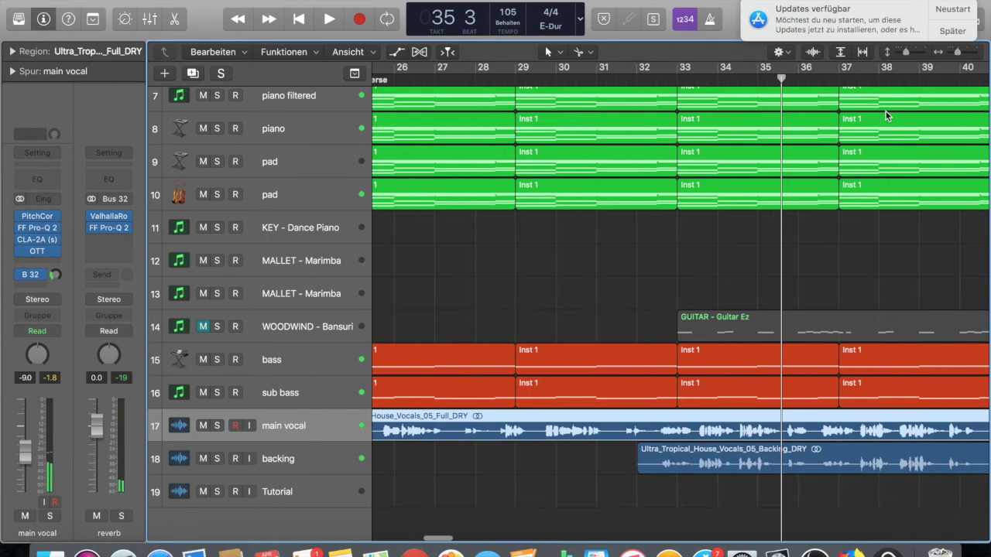
left_click(519, 69)
left_click_drag(518, 70, 689, 71)
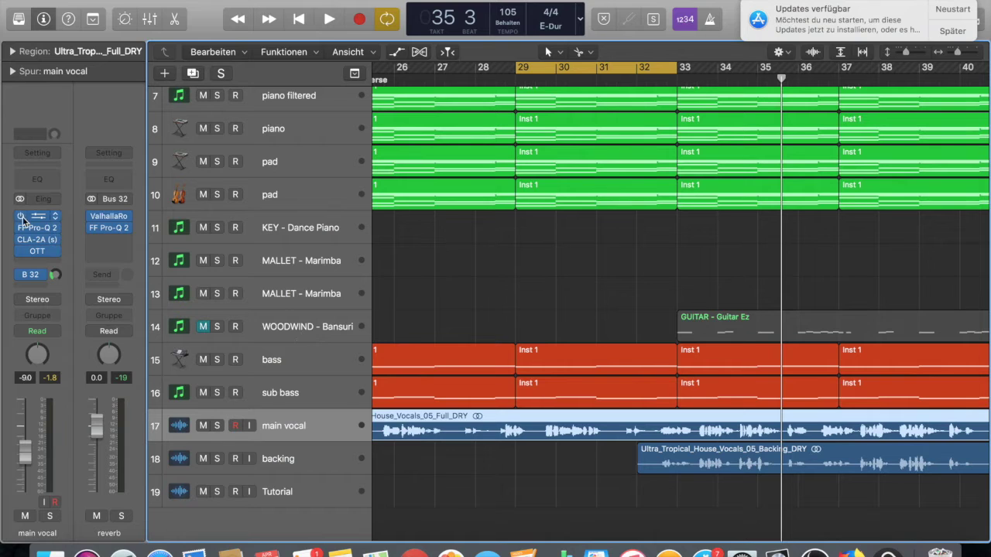
key("space")
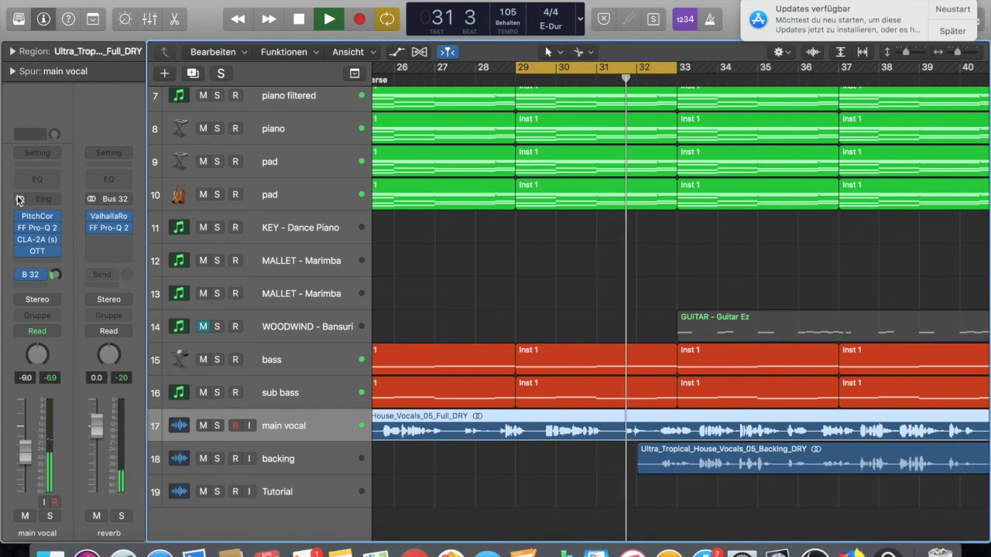
key("space")
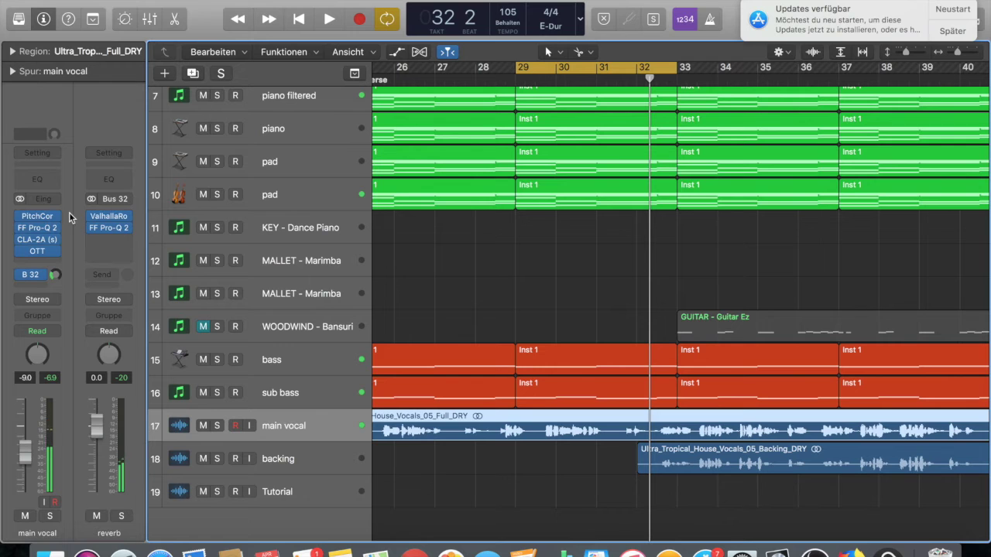
key("super+Left")
key("super+Left")
key("super+Left")
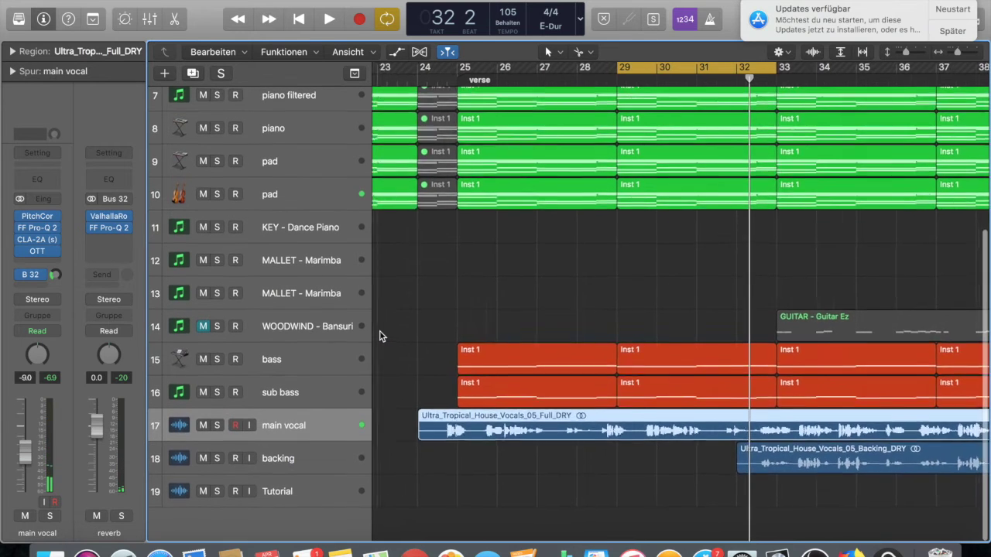
key("super+Right")
key("super+Right")
key("super+Right")
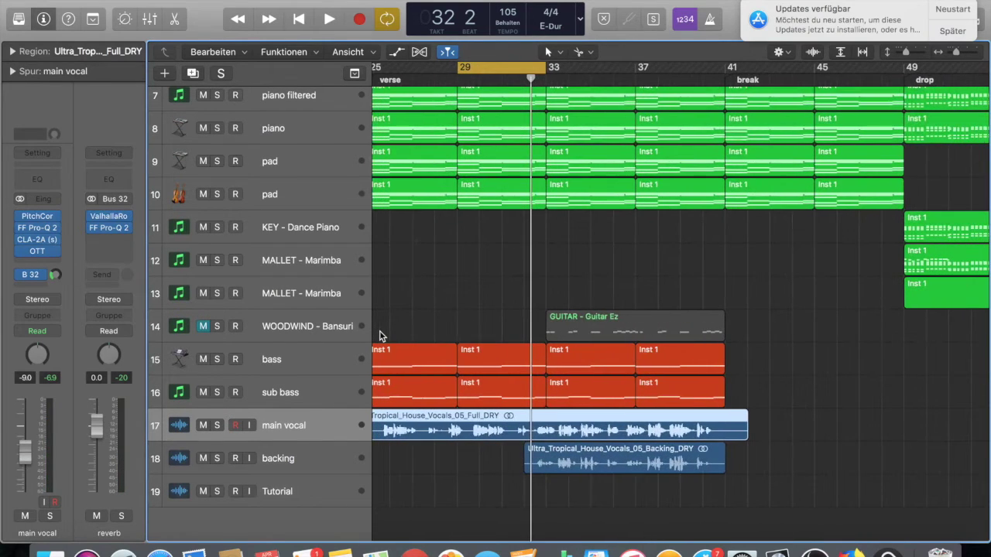
scroll(429, 295, "left", 4)
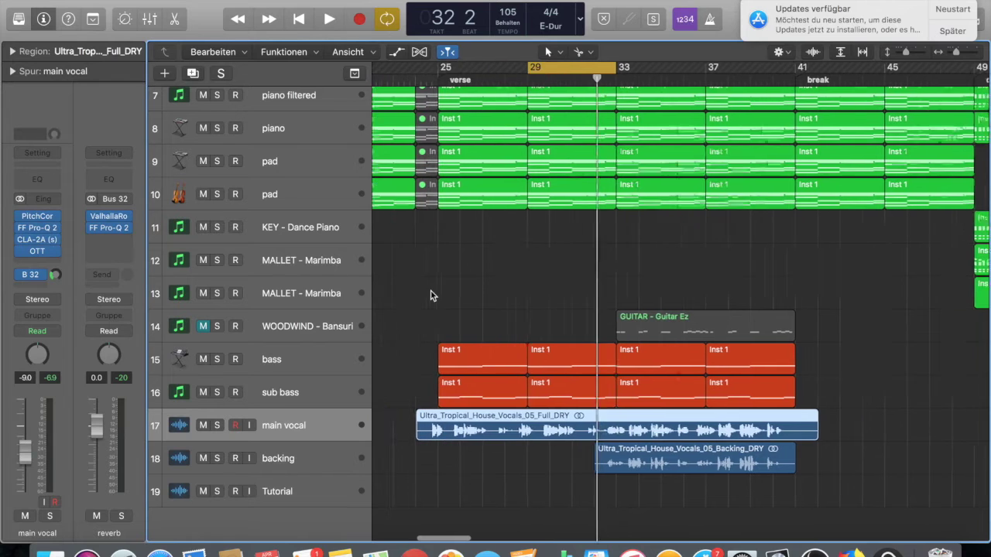
Step: Set the cycle range to bars 33 through 40, duplicate the backing track and name the copy "backing L"
left_click(269, 463)
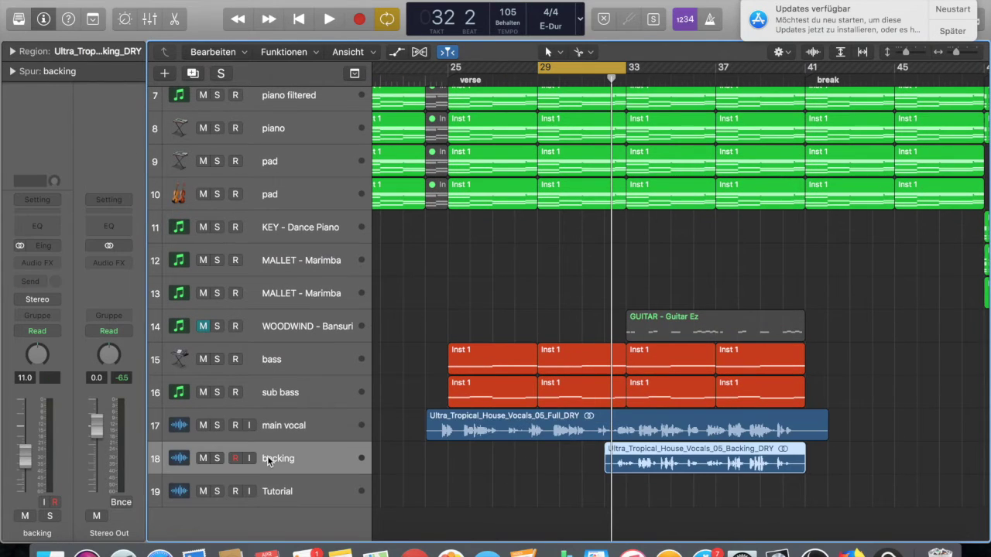
left_click_drag(568, 61, 805, 74)
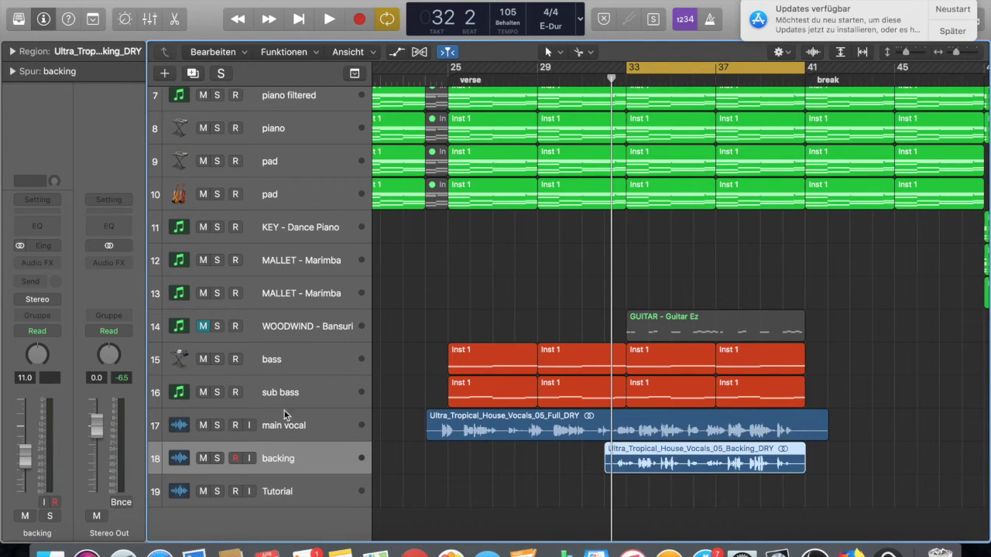
left_click(194, 74)
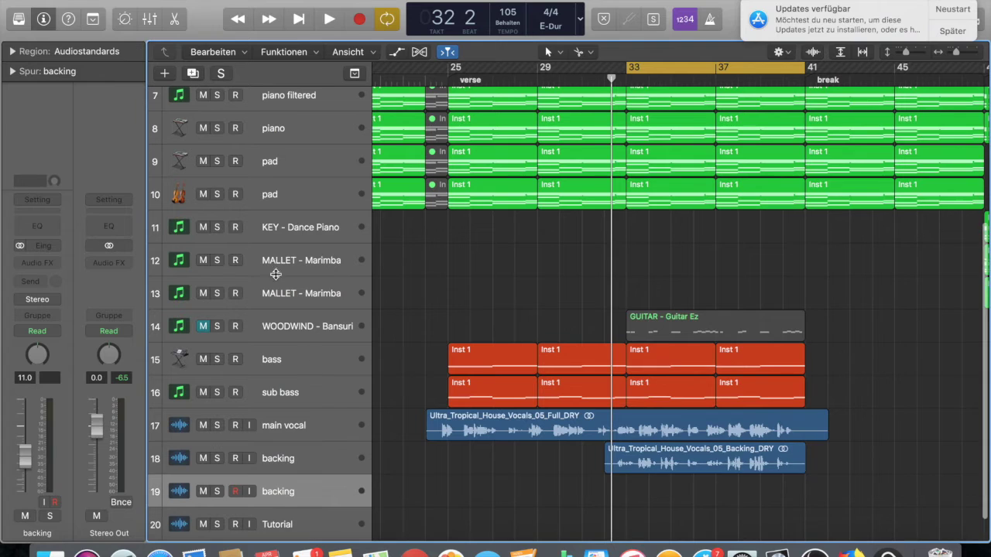
left_click(302, 490)
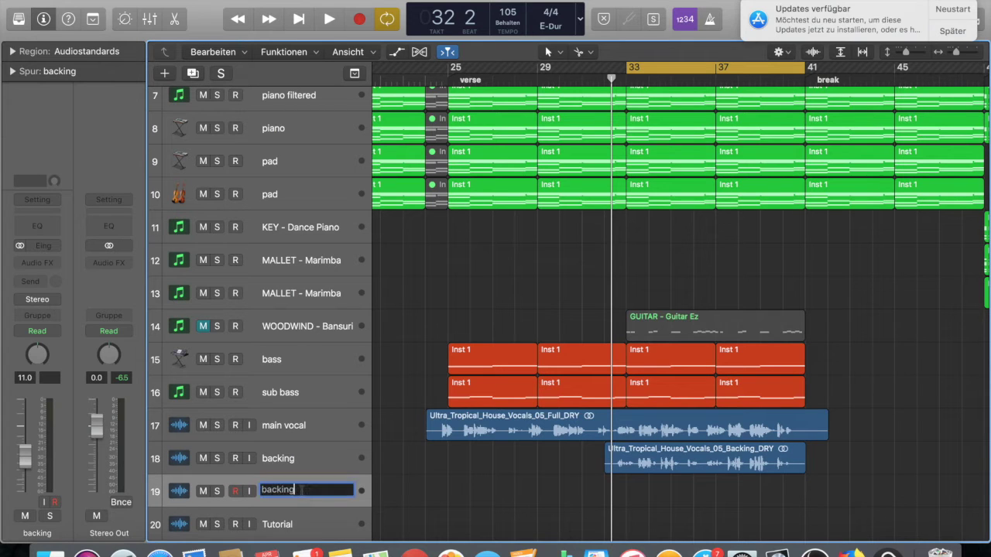
type("L")
key("Return")
Step: Rename the original backing track to "backing R"
double_click(298, 459)
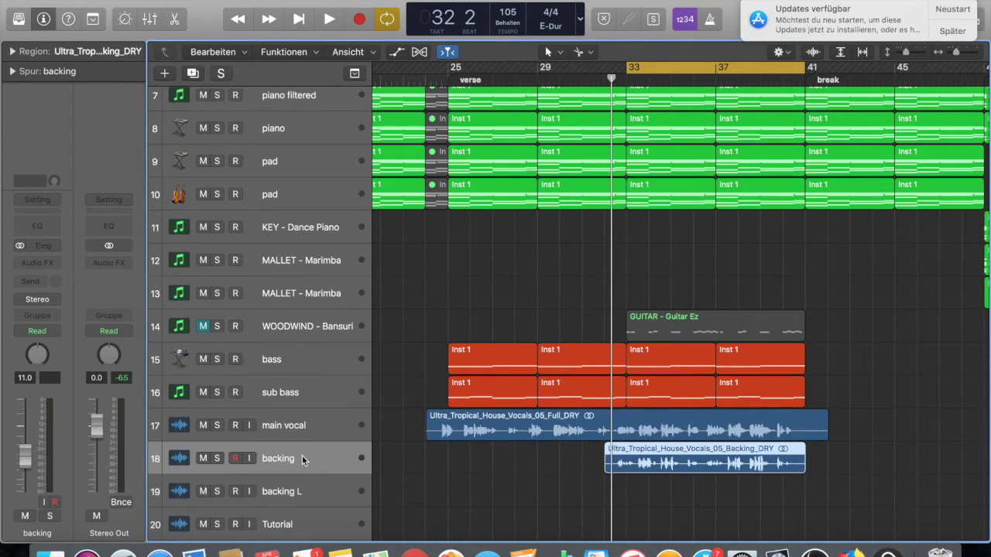
left_click(302, 457)
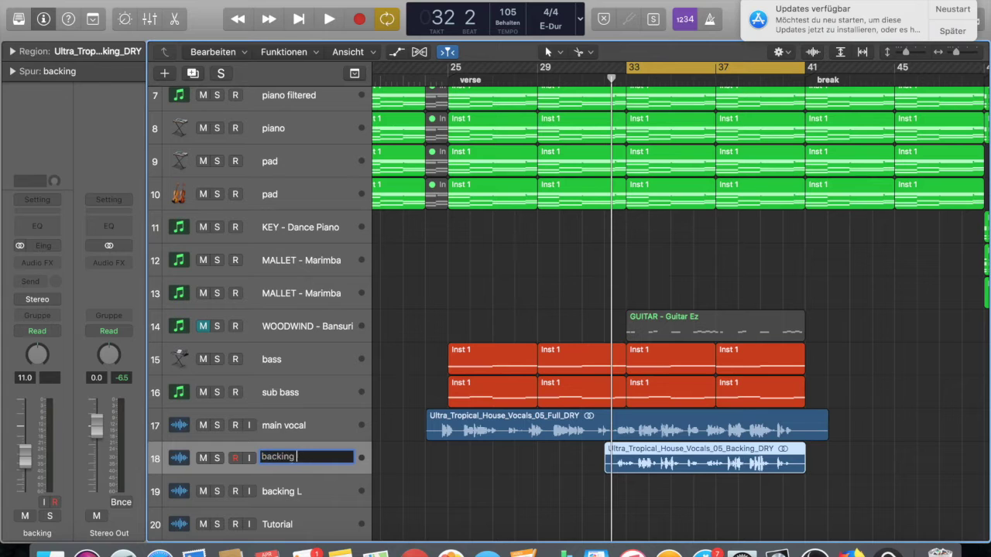
type("R")
Step: Select both backing tracks and route their outputs to Bus 4 in the mixer
left_click(309, 501)
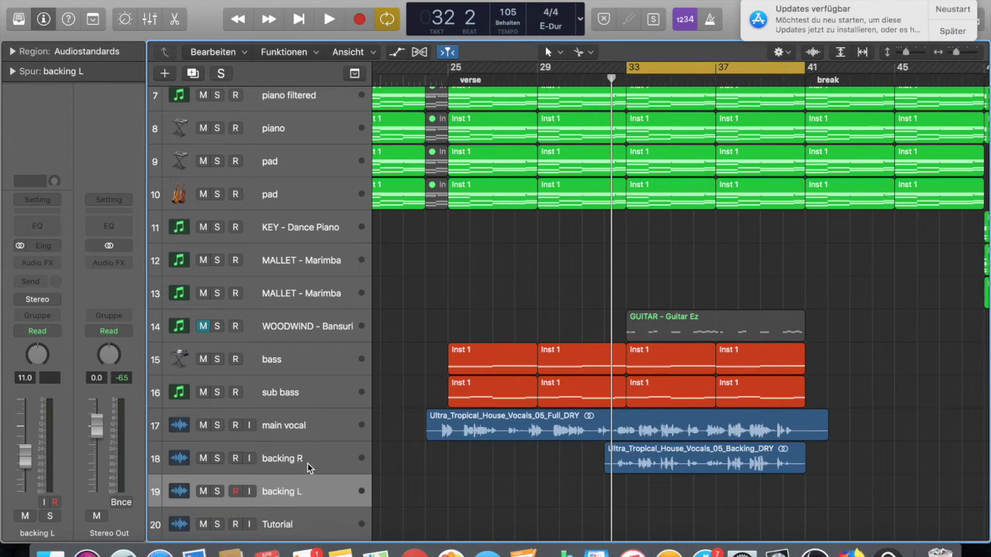
left_click(306, 459, "shift")
key("x")
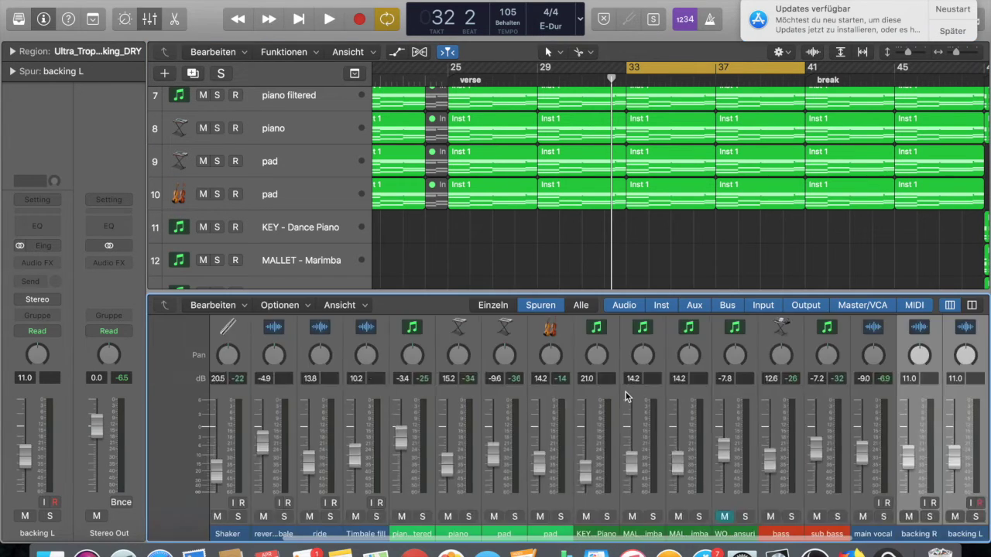
scroll(589, 387, "up", 10)
scroll(589, 387, "right", 2)
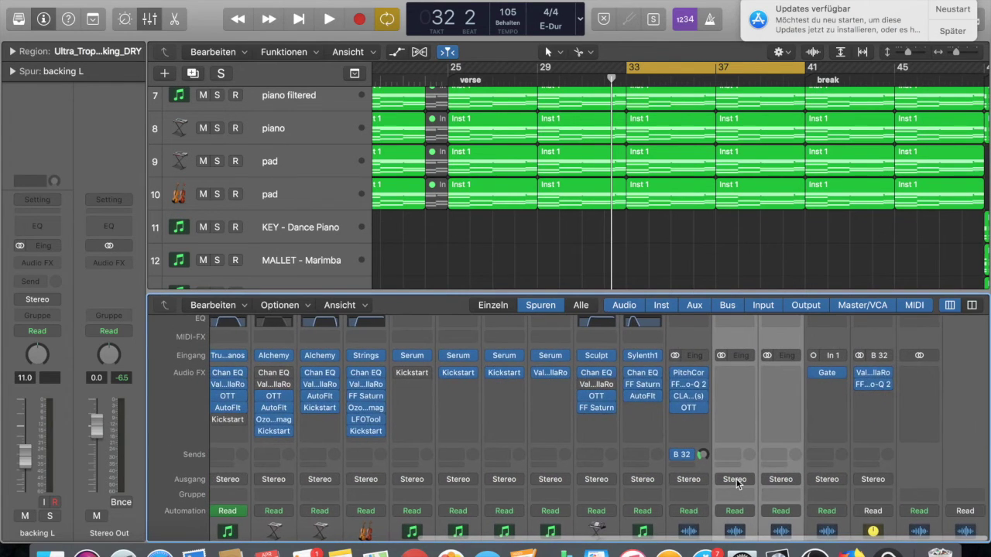
left_click(735, 480)
mouse_move(765, 491)
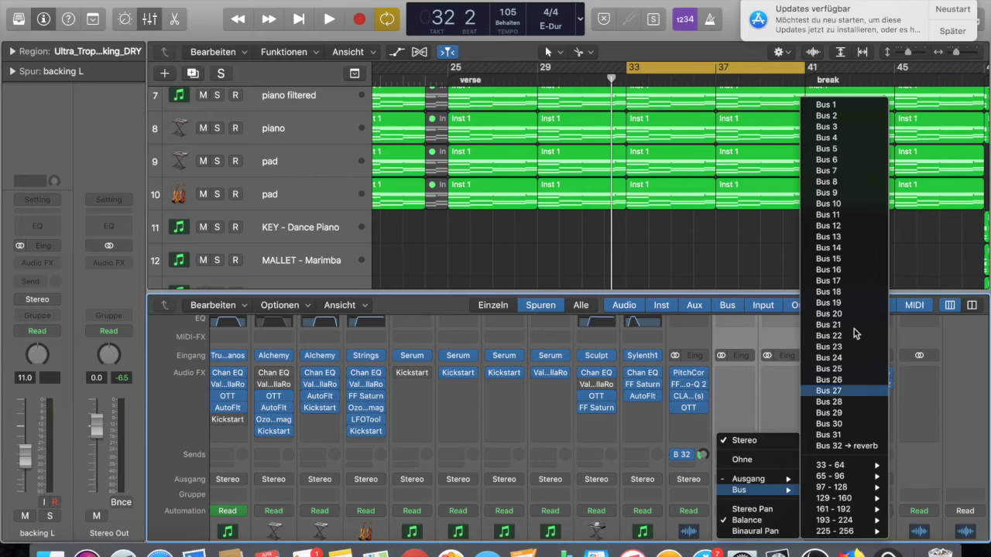
left_click(870, 138)
Step: Name the new Bus 4 aux channel "backing"
double_click(108, 533)
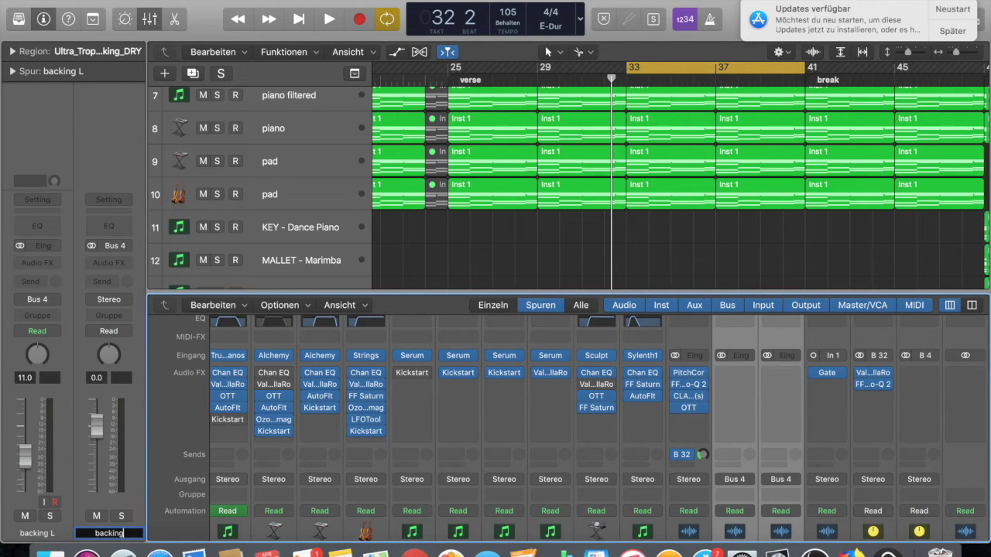
type("backing")
key("Return")
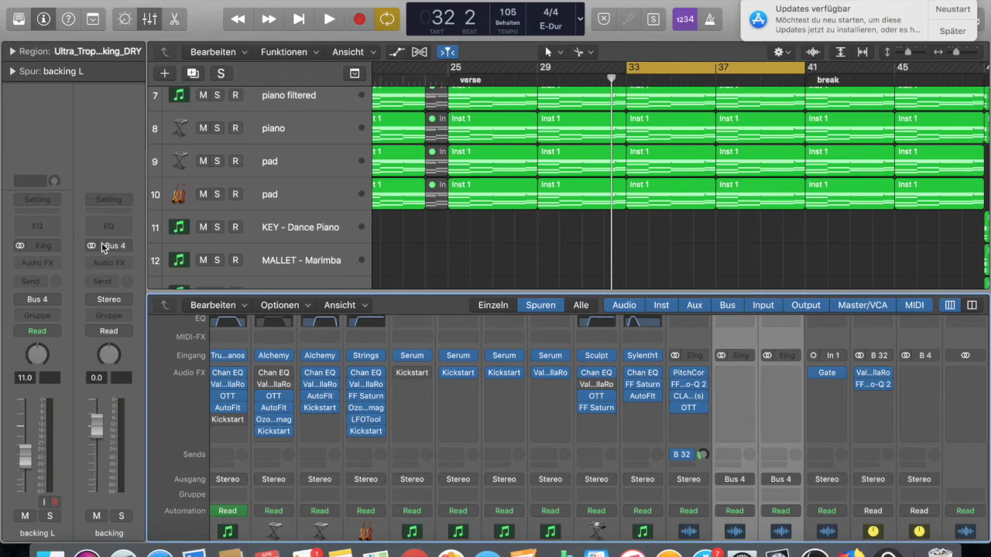
Step: Copy the backing vocal region from the backing R track onto the backing L track at the same position
scroll(368, 198, "down", 5)
scroll(367, 198, "left", 1)
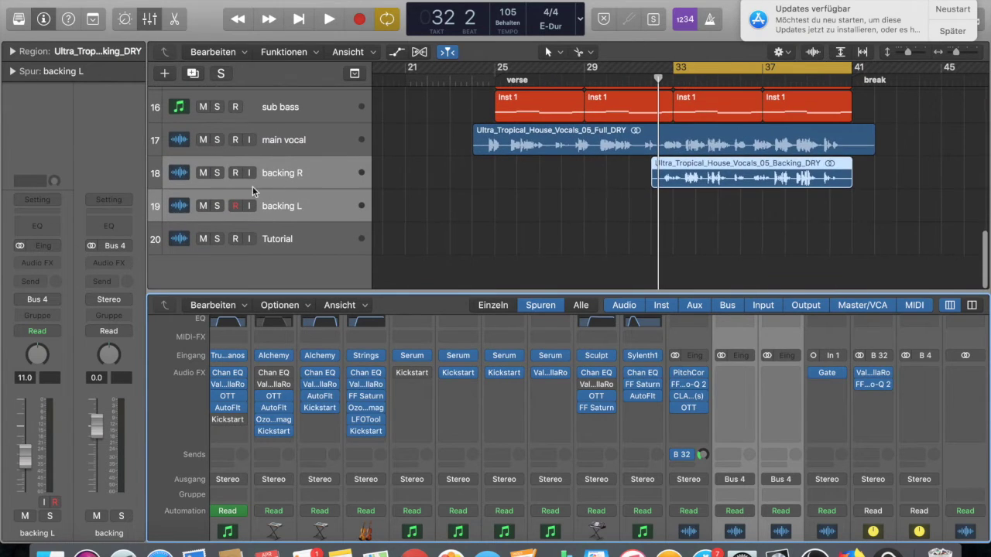
left_click(332, 175)
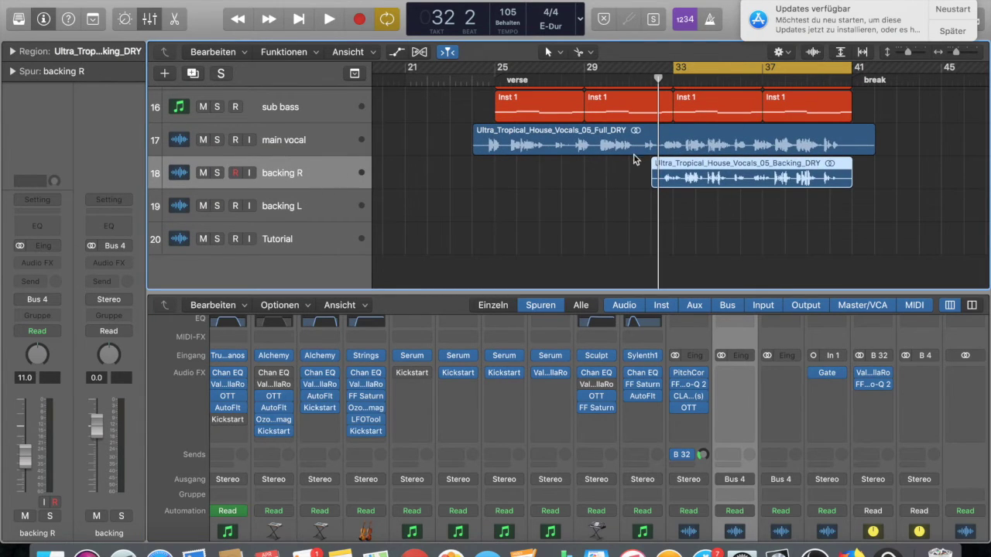
left_click_drag(713, 189, 714, 219)
Step: Pan the backing R track to +34 and the backing L track to -34
left_click(273, 204)
left_click(280, 185)
left_click(277, 211)
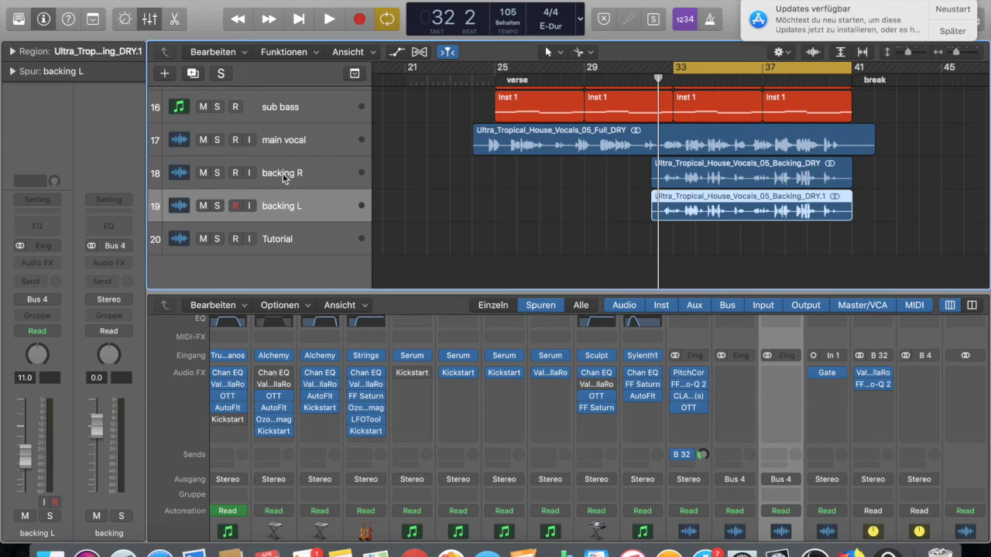
left_click(283, 177)
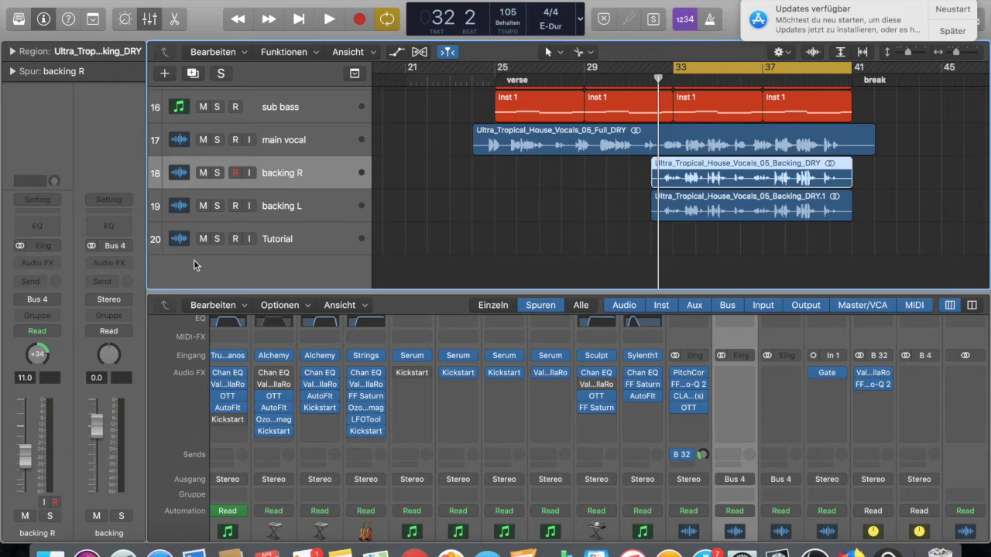
left_click(279, 203)
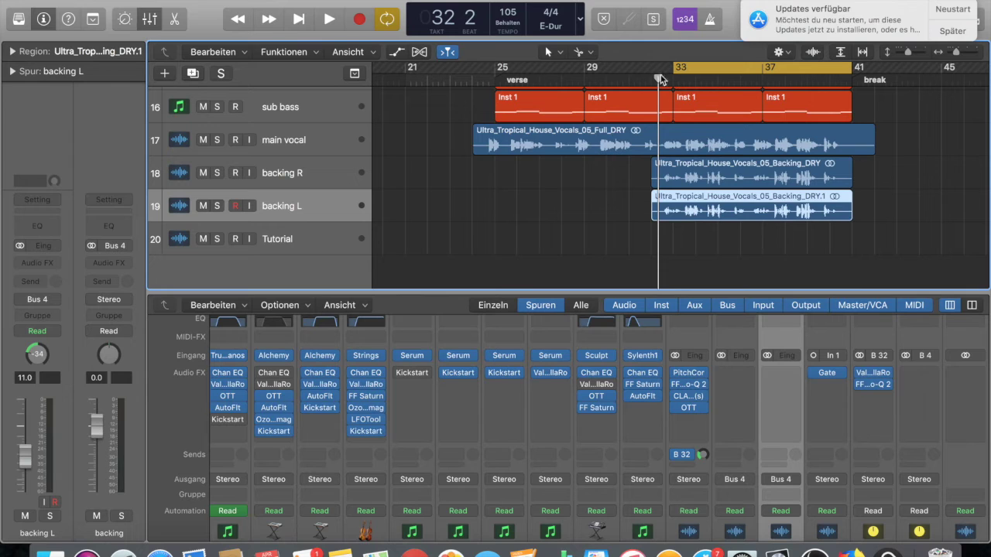
Step: Play the full mix from bar 33 to check the panned backing vocals
key("space")
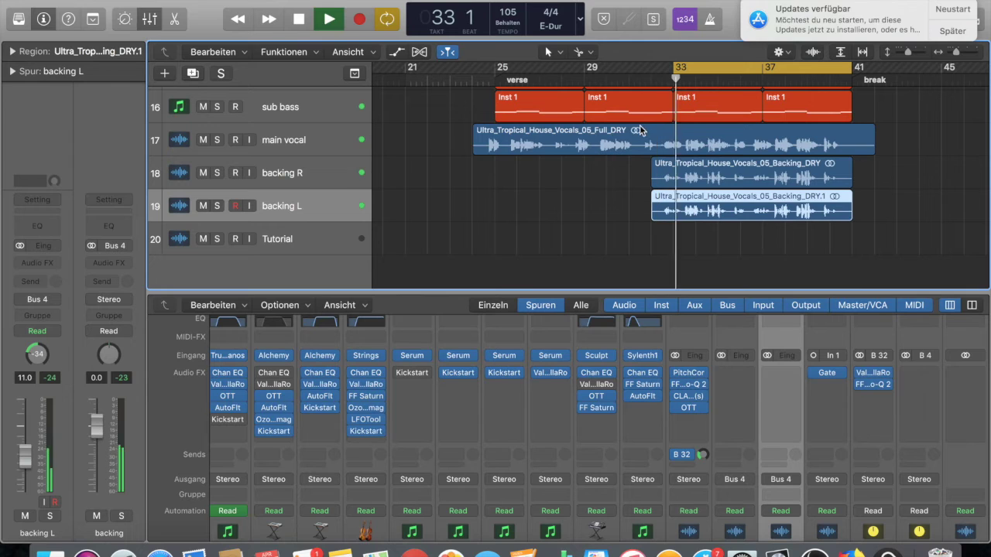
left_click(273, 180)
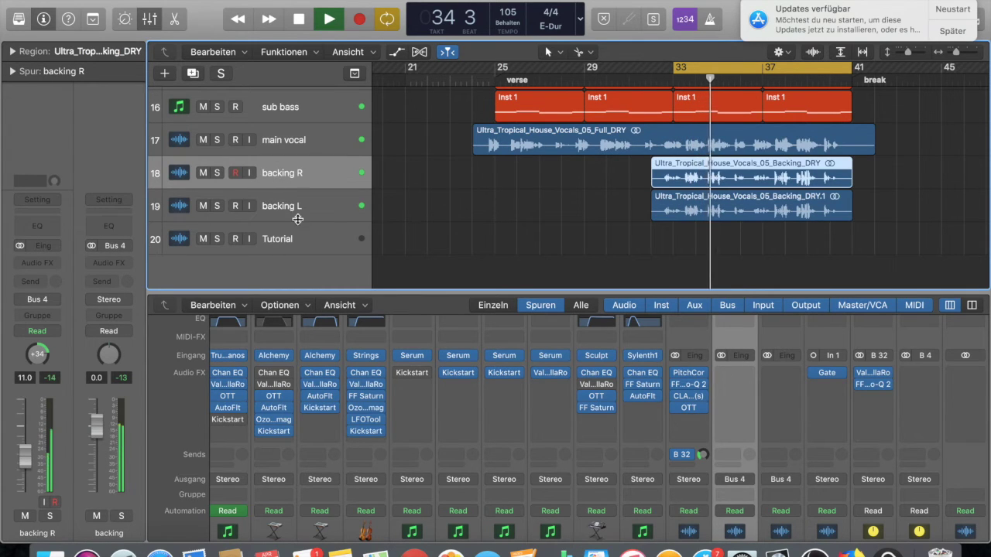
key("space")
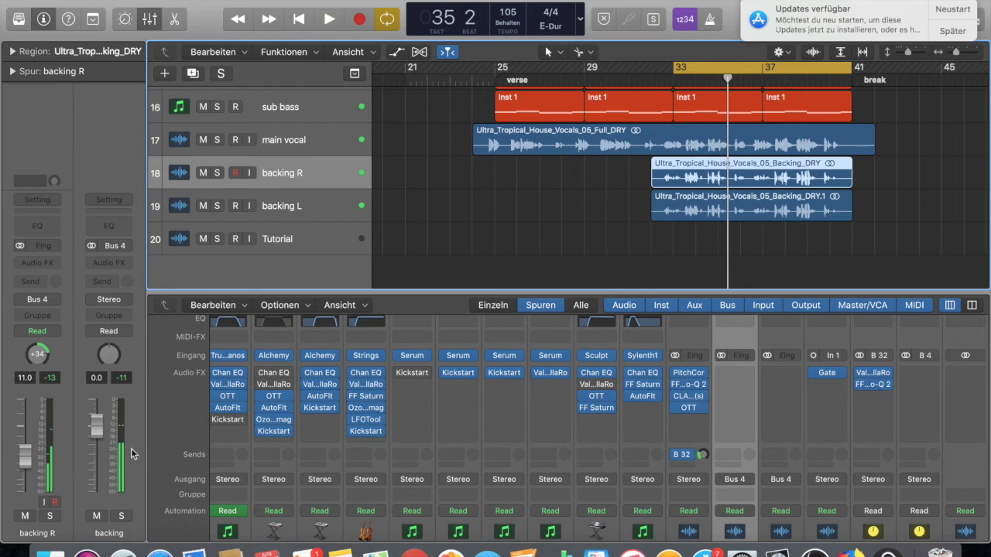
Step: Solo the backing bus and add a Channel EQ with a 300 Hz low cut, turning off its high shelf and high cut
left_click(121, 516)
key("space")
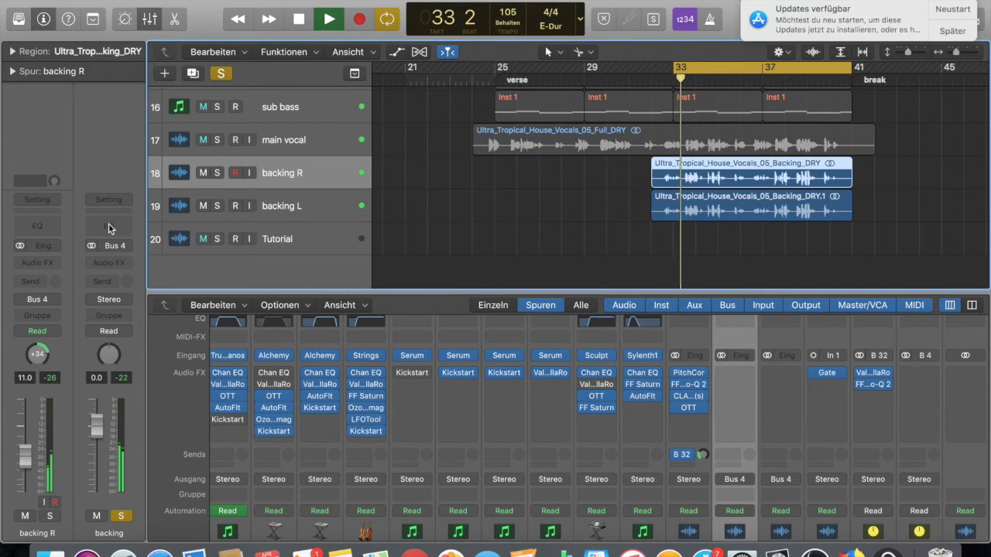
left_click(110, 227)
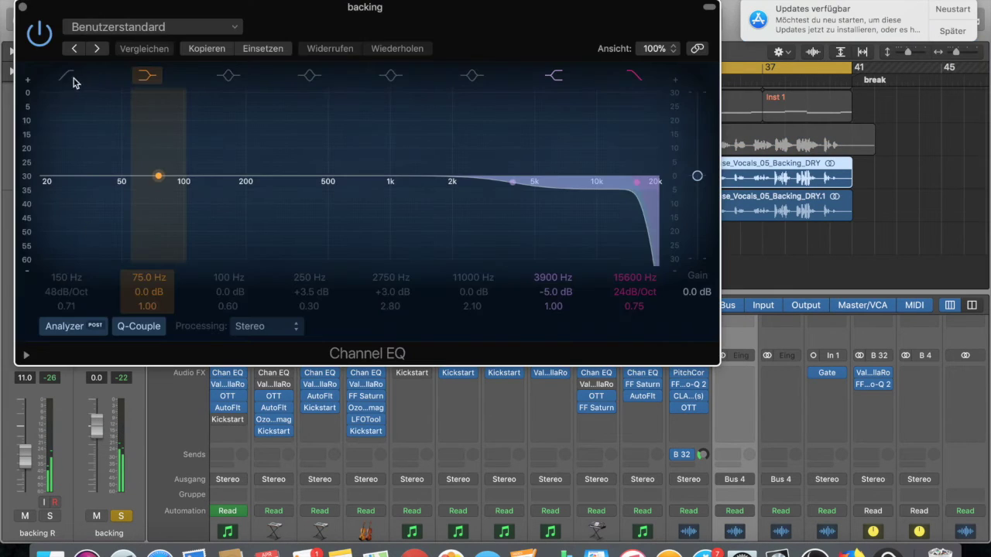
left_click(69, 76)
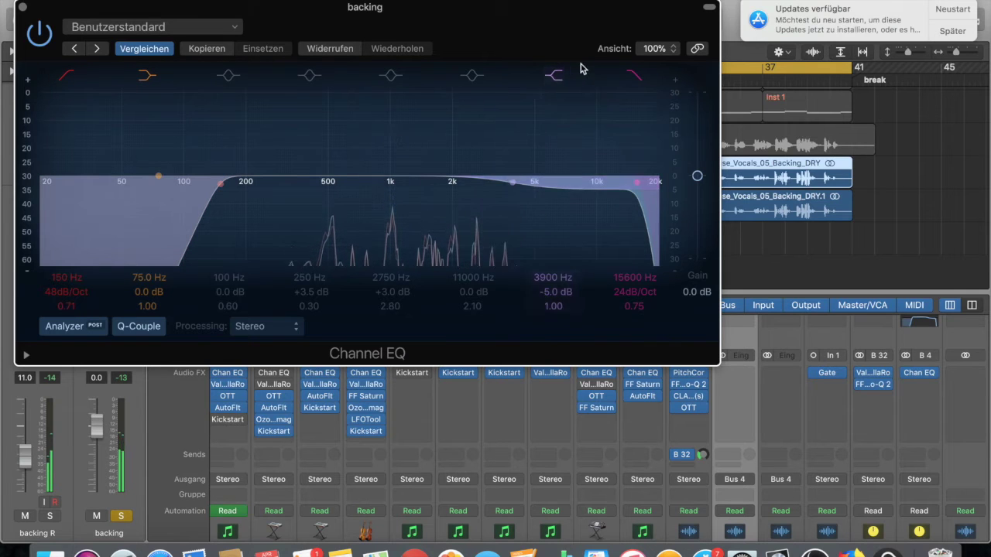
left_click(553, 75)
left_click(634, 75)
left_click_drag(221, 183, 280, 193)
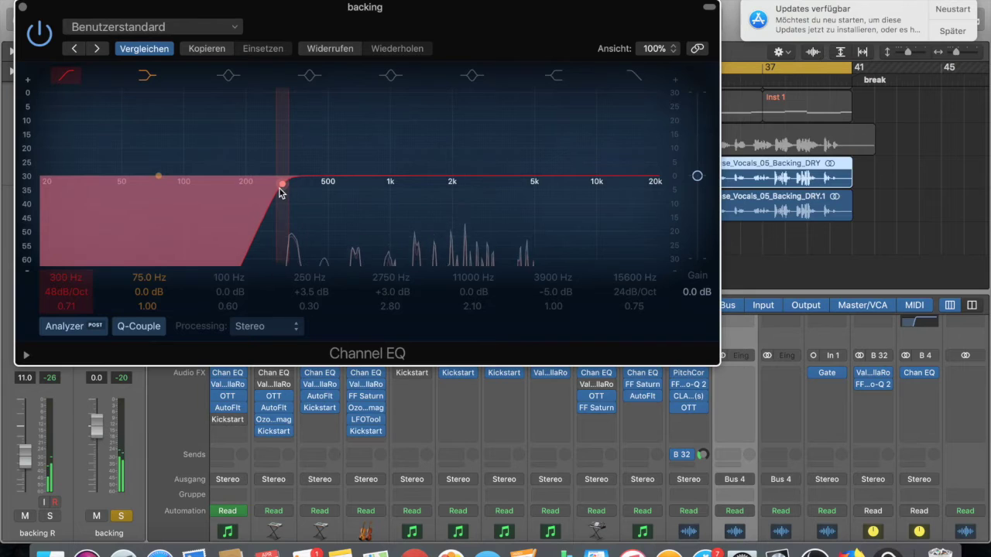
left_click(23, 8)
Step: Add a stereo OTT to the backing bus with depth 27%, upward compression 25% and downward compression 0%, and audition it
left_click(118, 267)
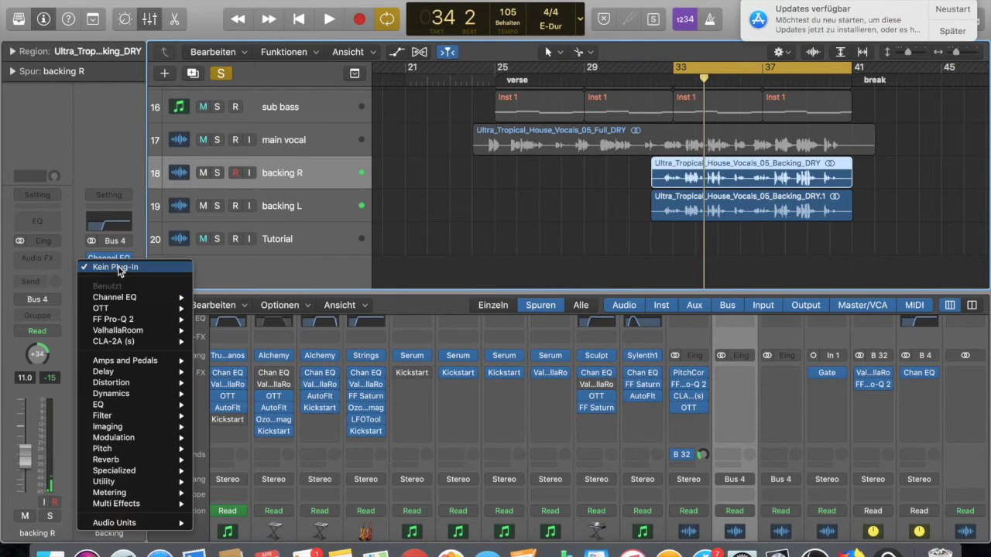
mouse_move(133, 313)
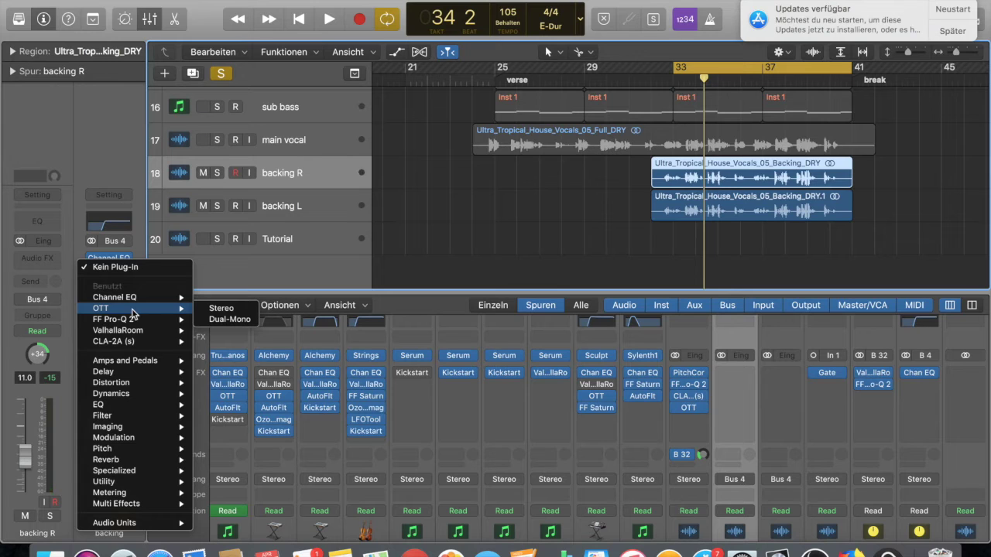
left_click(217, 309)
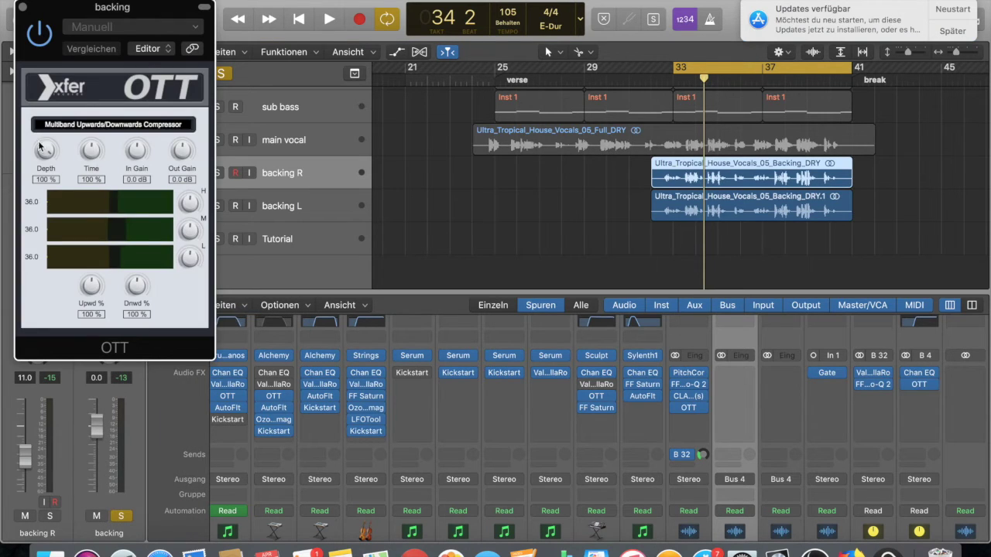
left_click_drag(97, 287, 93, 343)
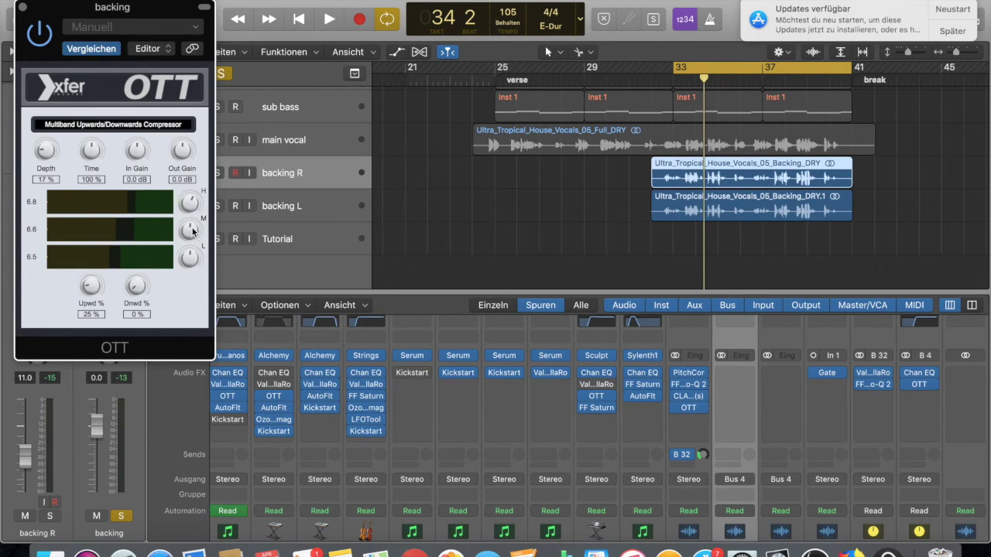
key("space")
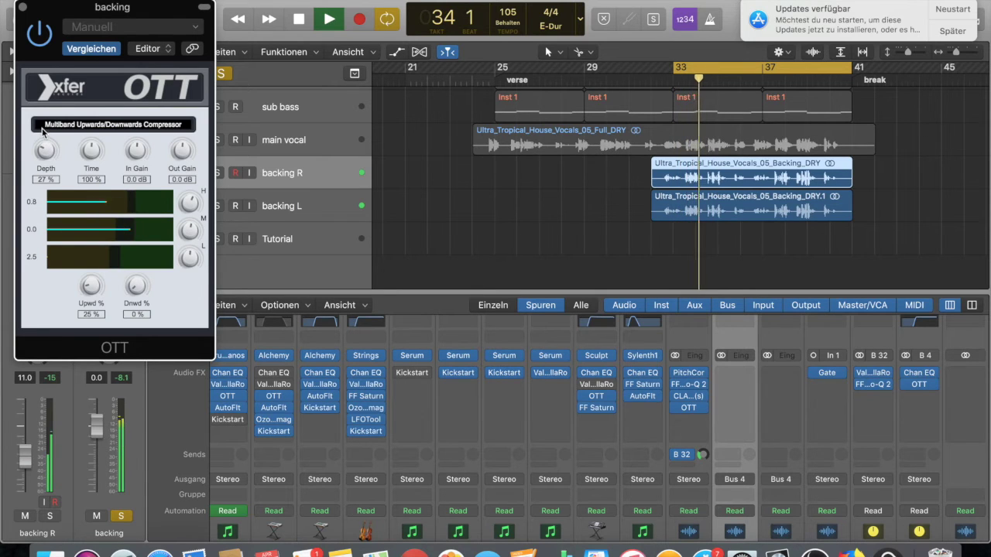
key("space")
left_click(23, 6)
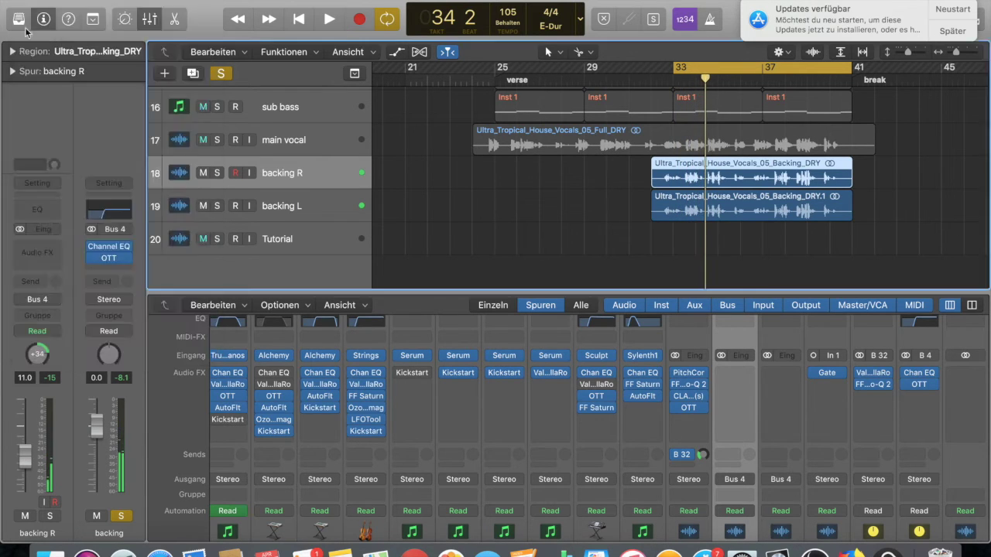
Step: Add a send from the backing bus to the Bus 32 reverb at 0.0 dB
left_click(120, 266)
left_click(56, 244)
left_click(112, 284)
mouse_move(140, 342)
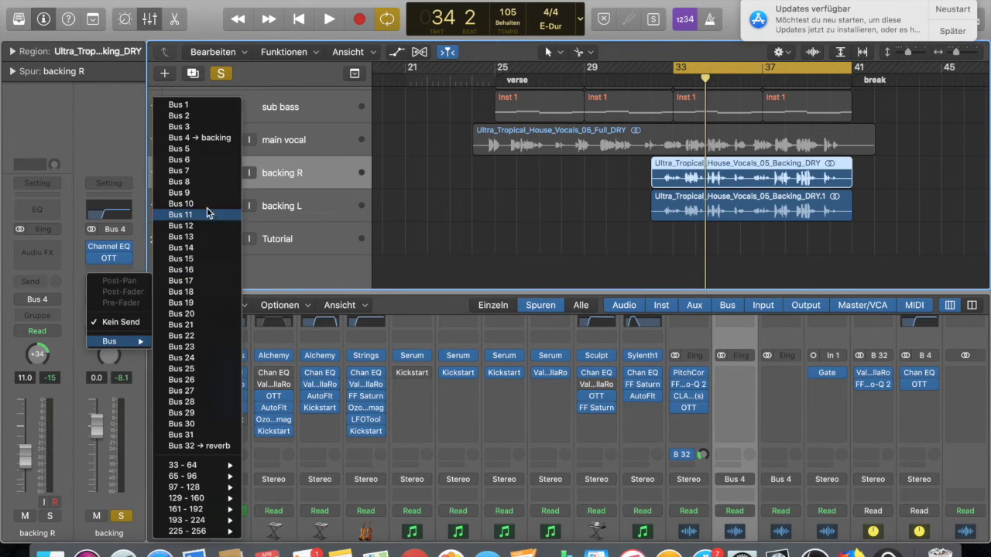
left_click(183, 446)
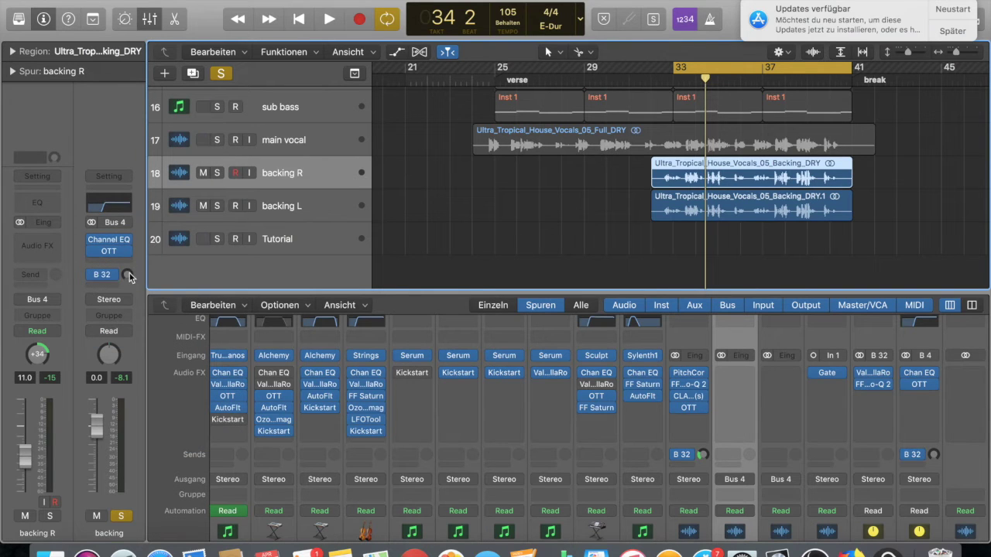
left_click(128, 276, "alt")
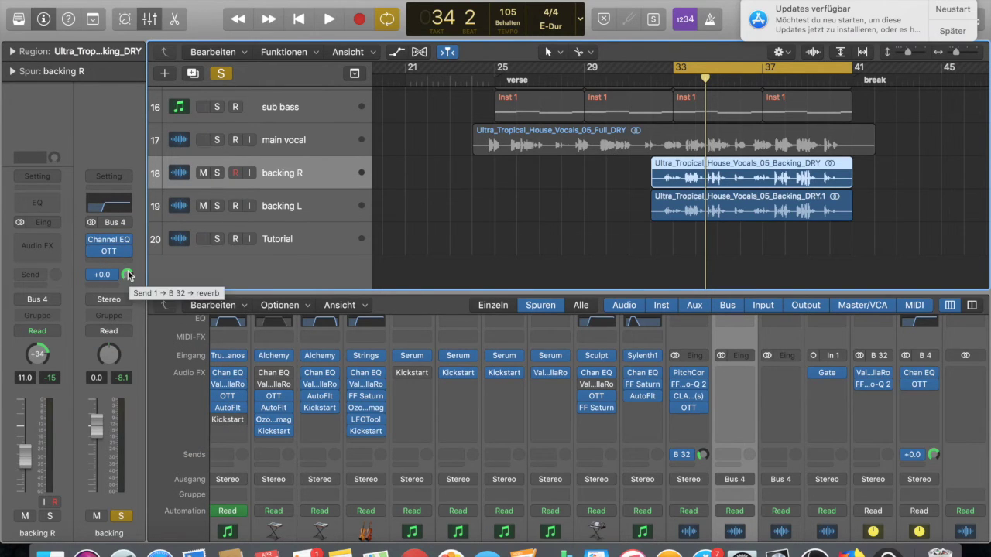
Step: Lower the backing bus fader to -6.6 dB during playback and clear the solo
key("space")
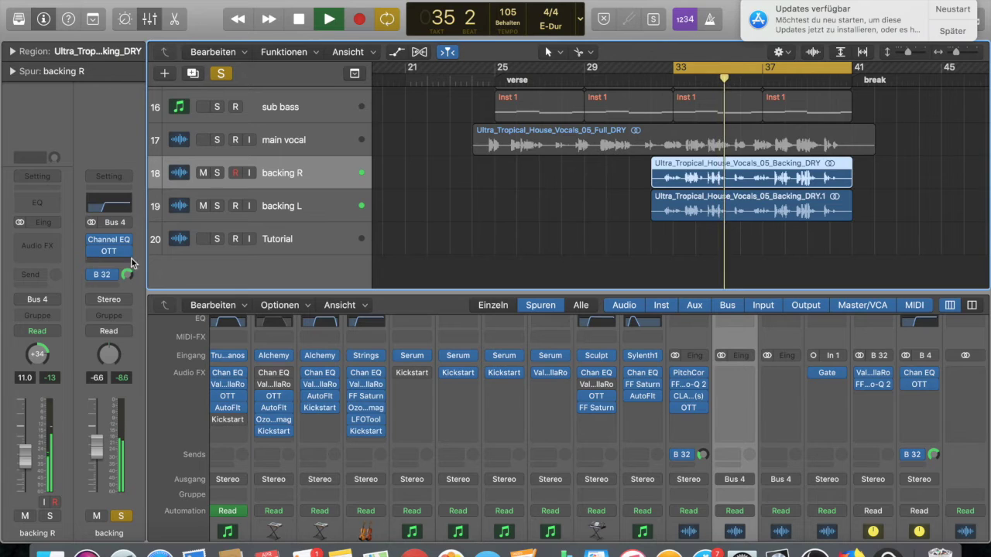
key("space")
left_click(221, 74)
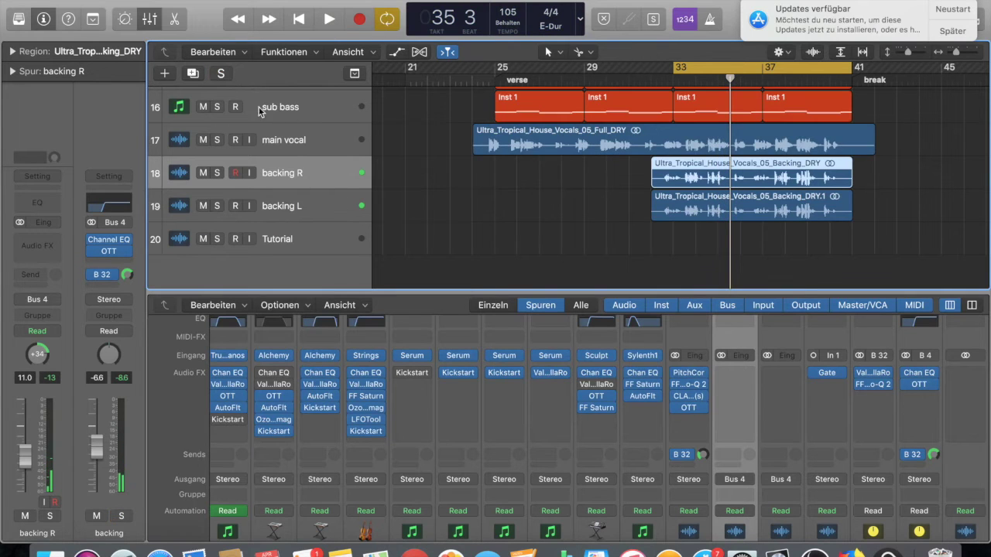
Step: Lower the backing bus fader to -7.0 dB and raise its Bus 32 reverb send to about +1.4 dB during playback
key("space")
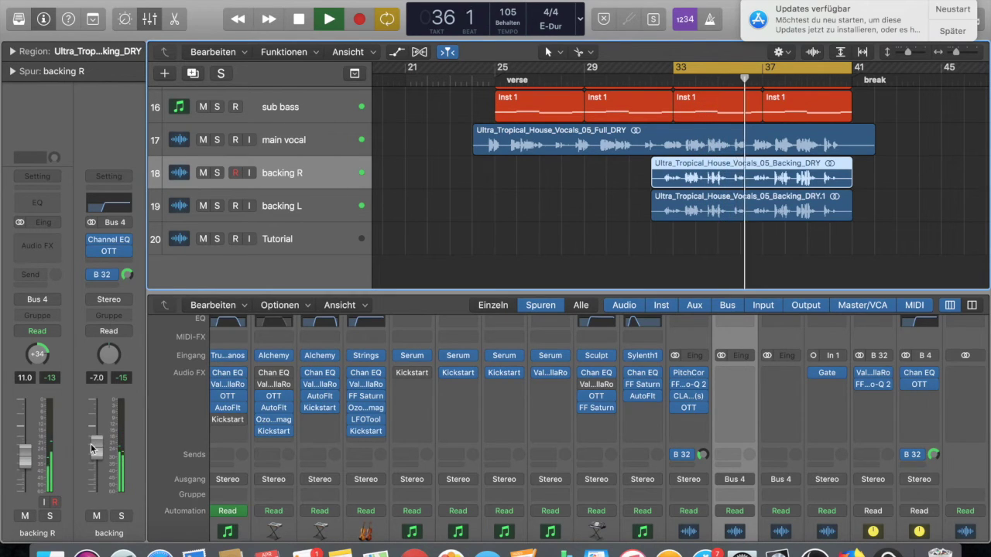
mouse_move(128, 271)
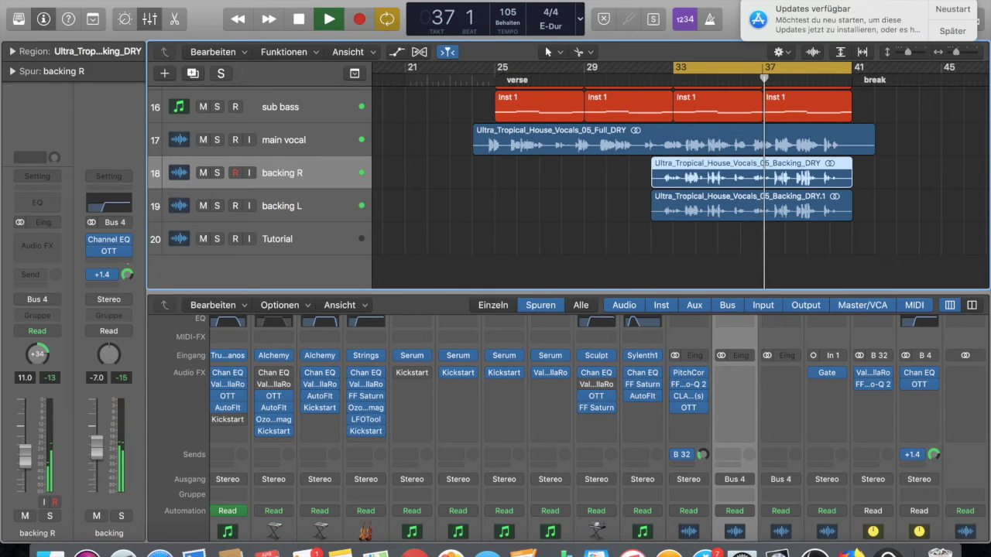
left_click(123, 264)
left_click(122, 264)
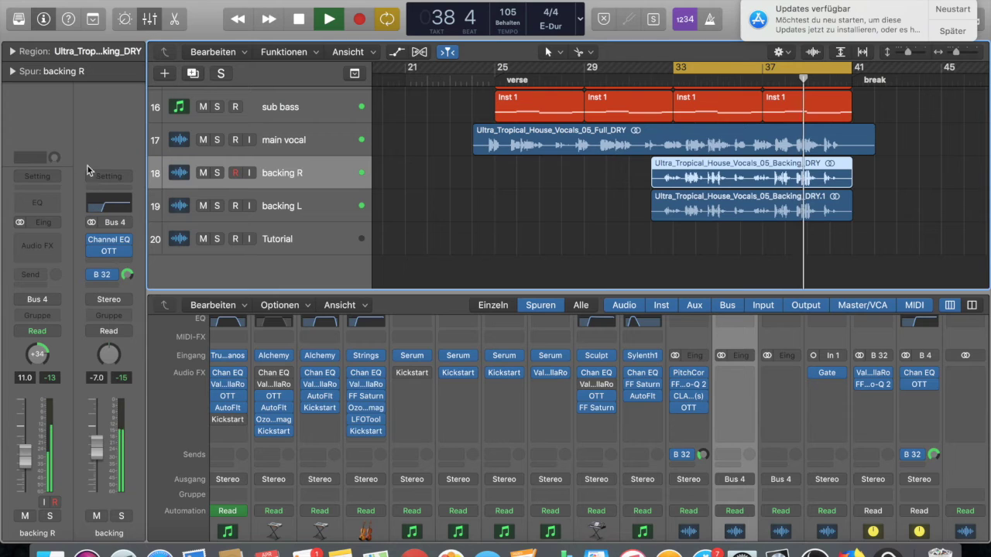
key("space")
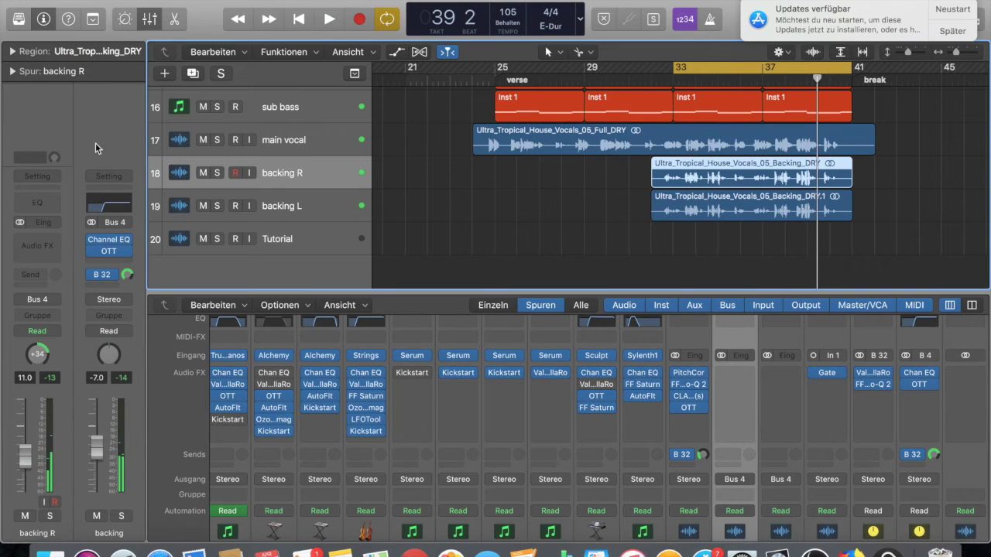
Step: Add a Gain plug-in after OTT on the main vocal track and turn on its Mono option
left_click(96, 260)
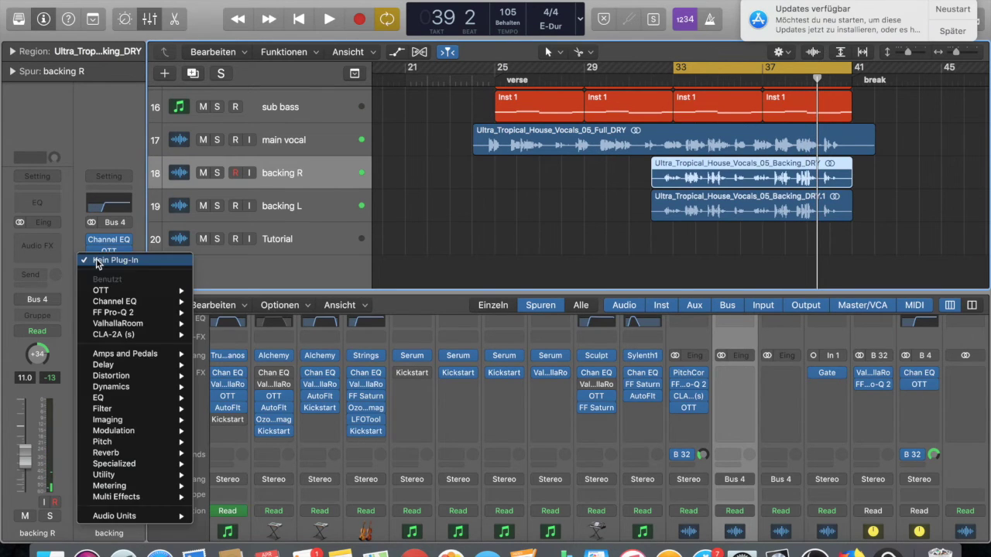
left_click(183, 139)
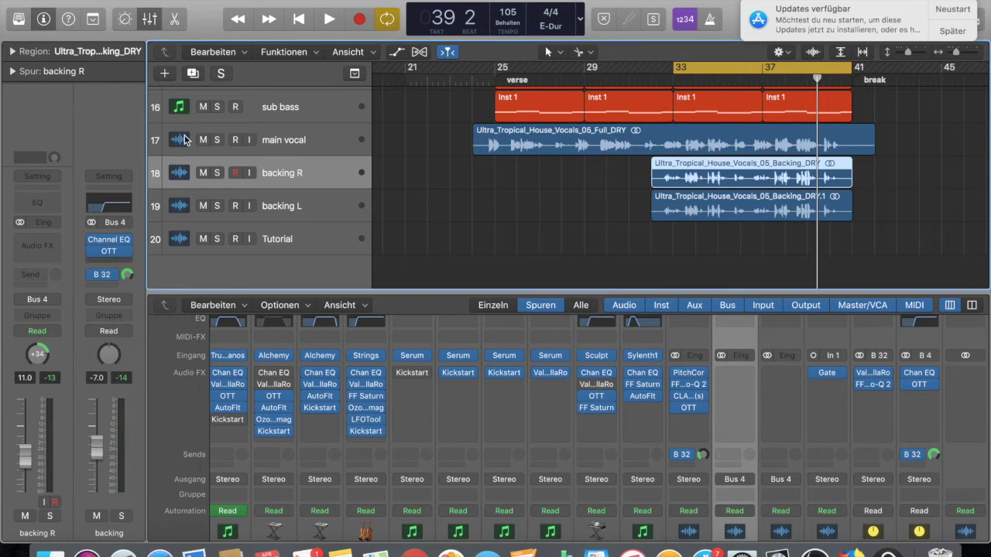
key("Up")
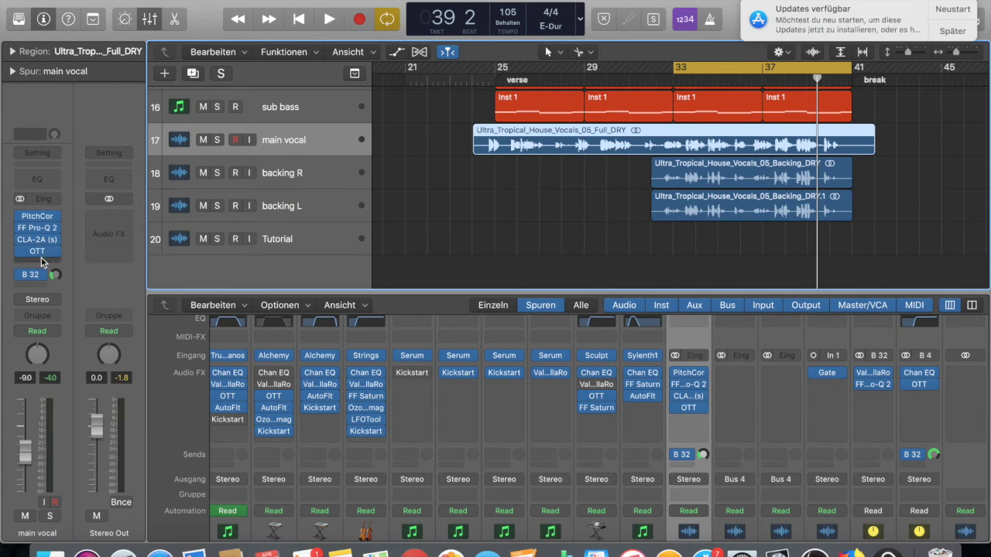
left_click(42, 256)
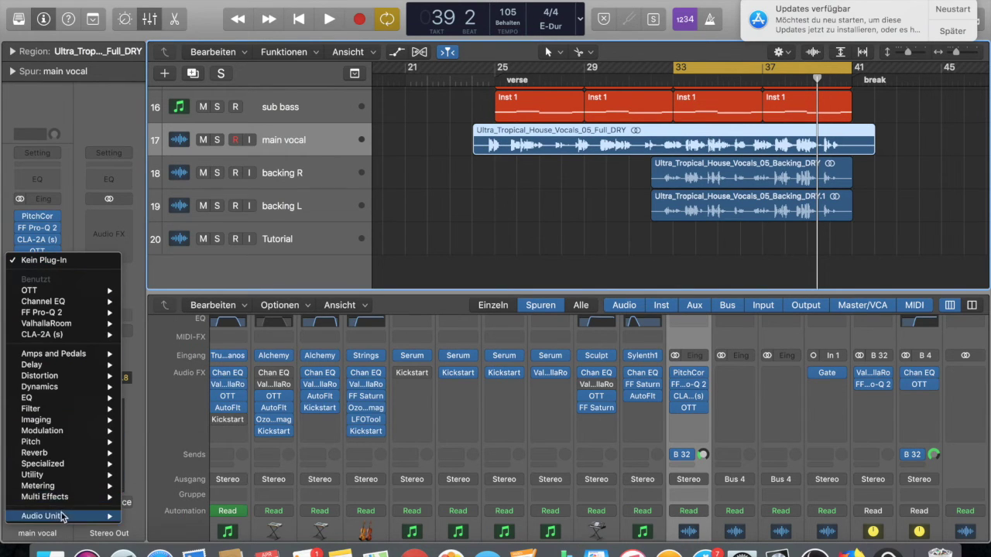
mouse_move(62, 516)
mouse_move(108, 475)
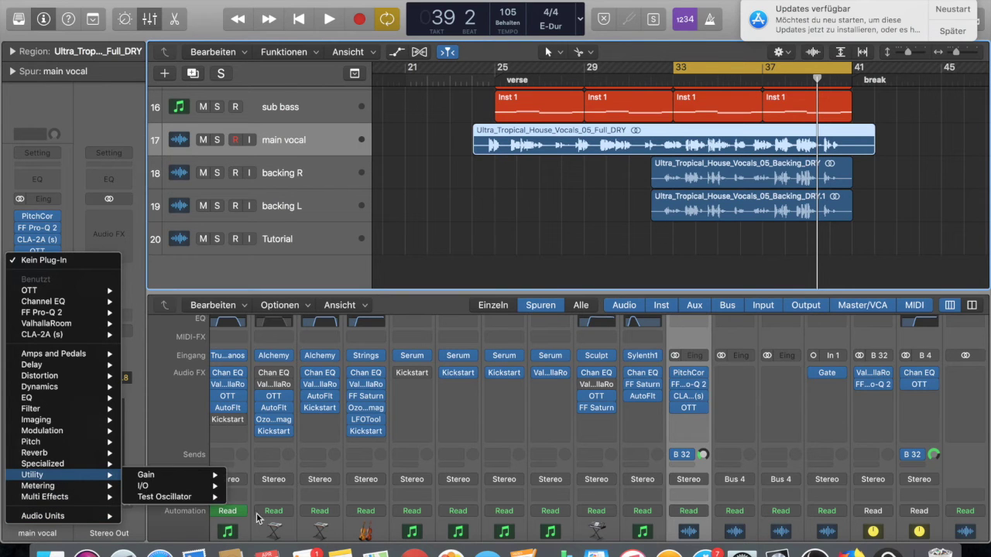
mouse_move(209, 473)
left_click(250, 475)
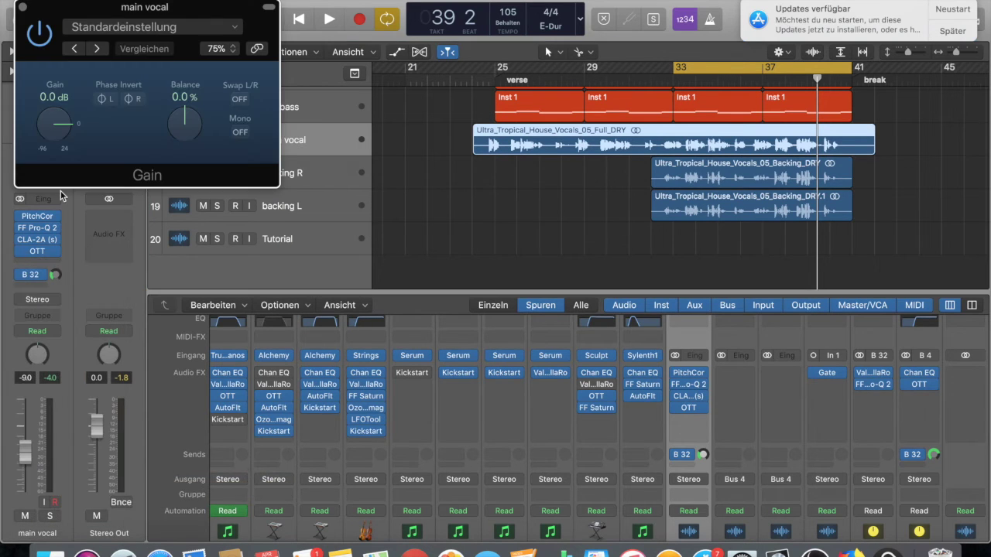
left_click(241, 133)
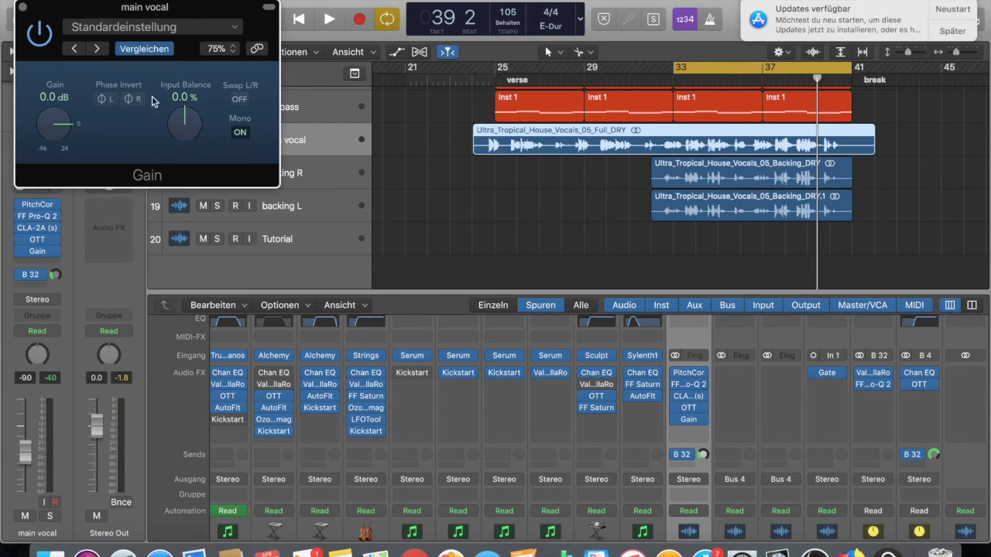
left_click(22, 7)
Step: Insert the iZotope Ozone Imager after OTT on the backing bus
left_click(277, 168)
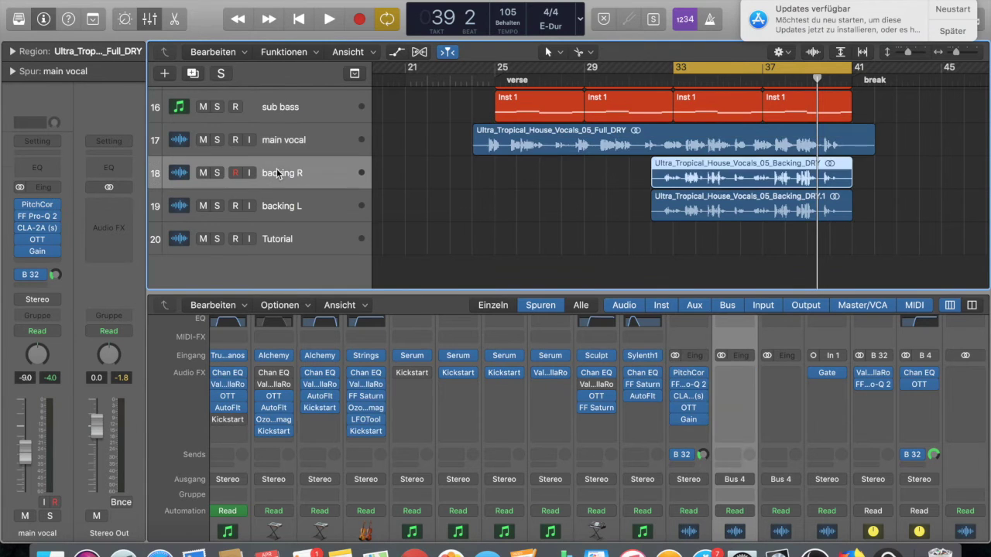
left_click(111, 258)
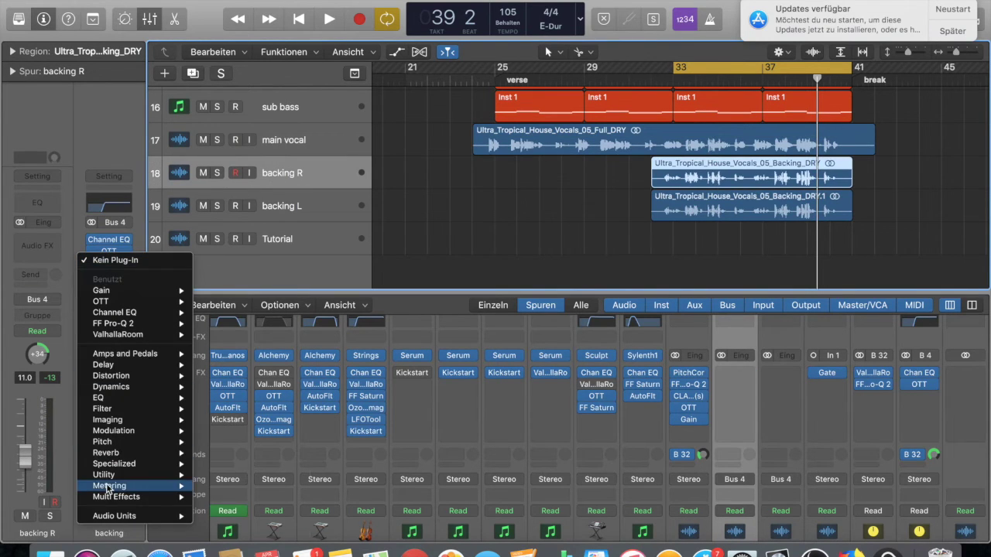
mouse_move(107, 515)
mouse_move(235, 516)
mouse_move(247, 477)
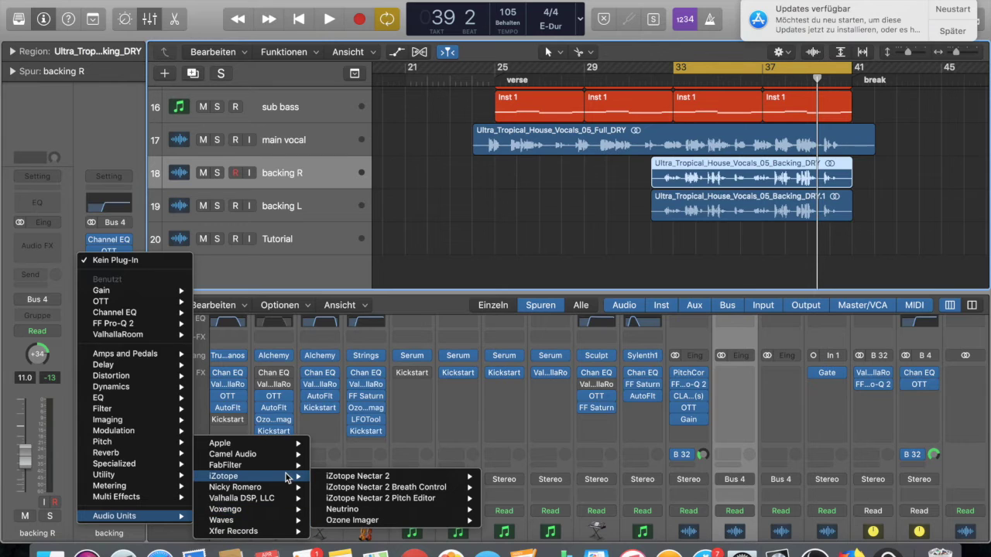
mouse_move(425, 524)
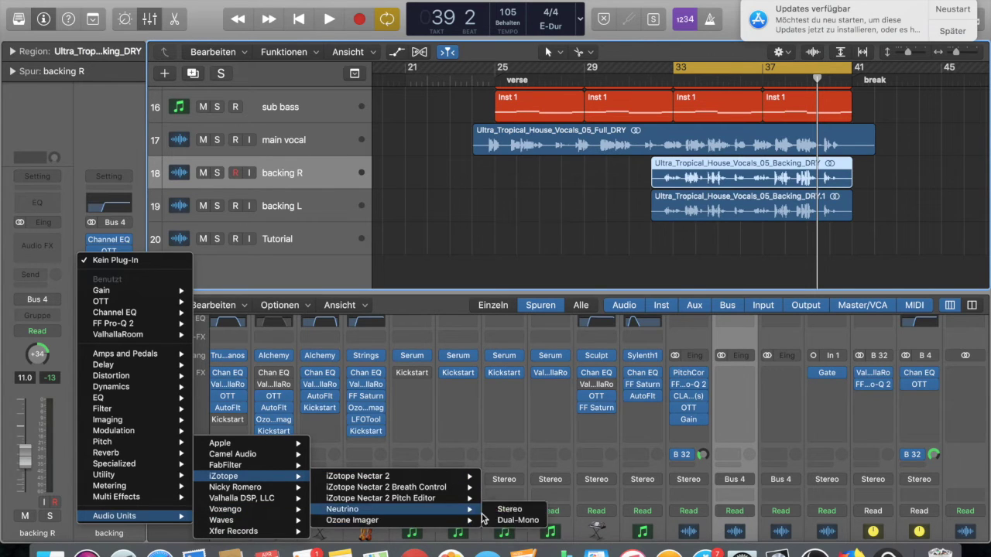
left_click(503, 520)
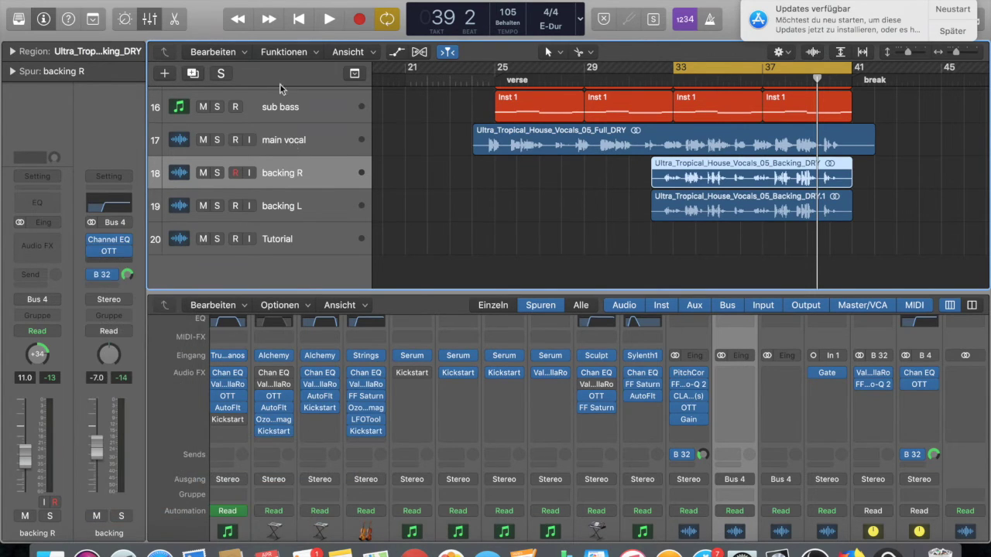
left_click_drag(300, 26, 540, 136)
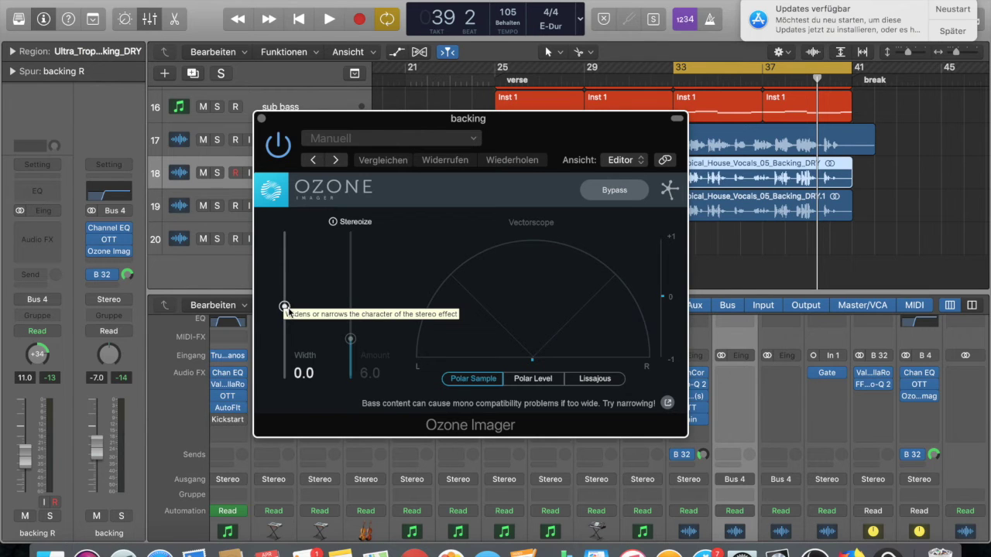
left_click(126, 251)
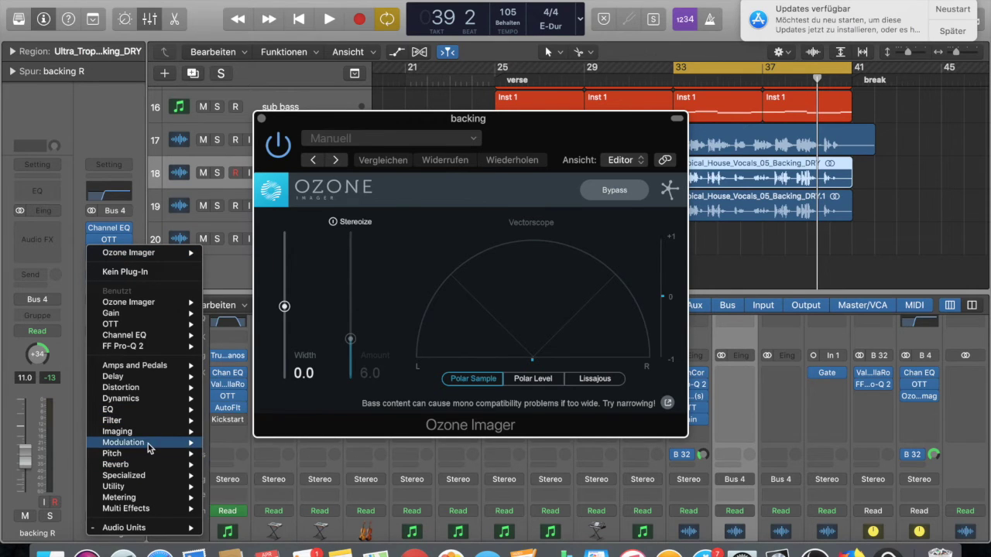
mouse_move(158, 432)
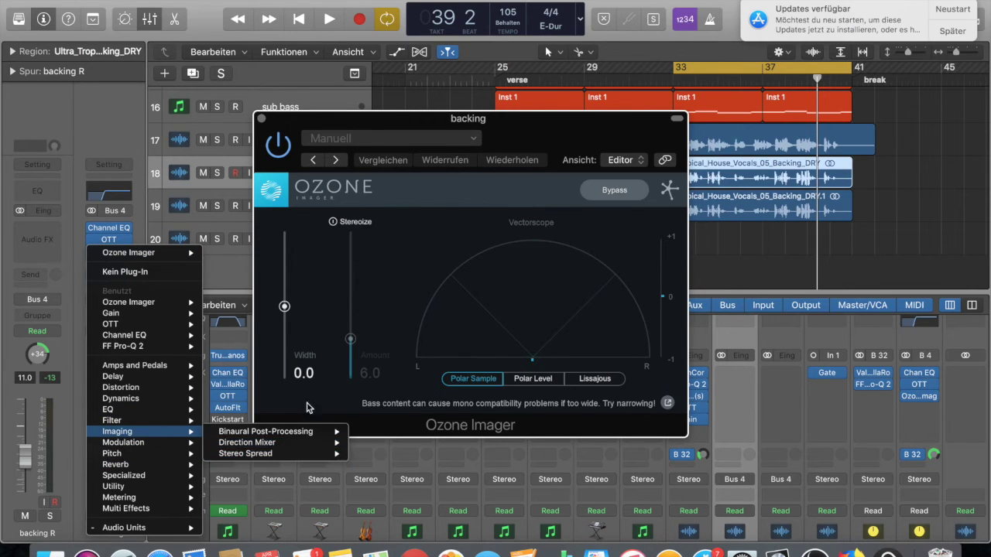
left_click(298, 113)
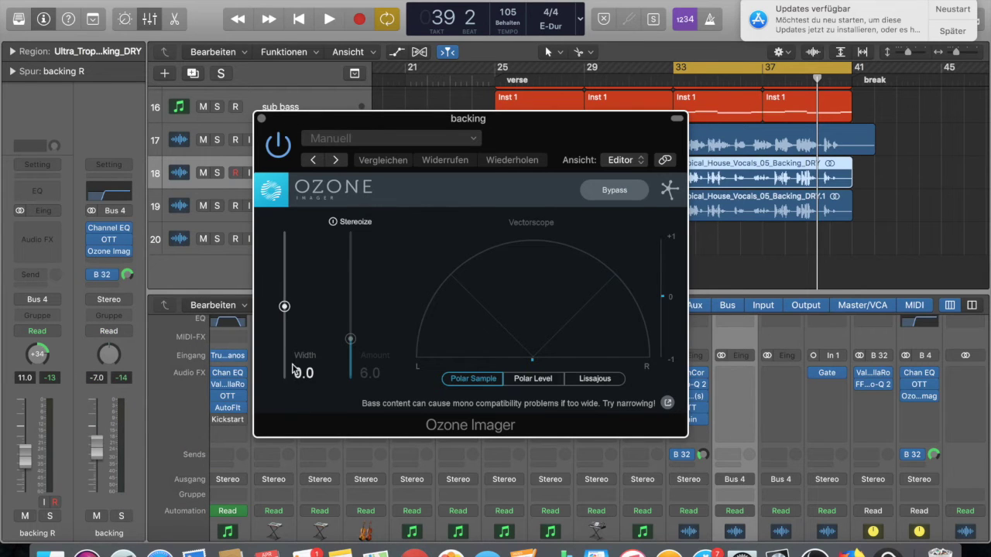
Step: Set the backing bus imager's width to 35.8, turn on Stereoize with an amount of 10.9, and audition it
left_click_drag(284, 305, 283, 281)
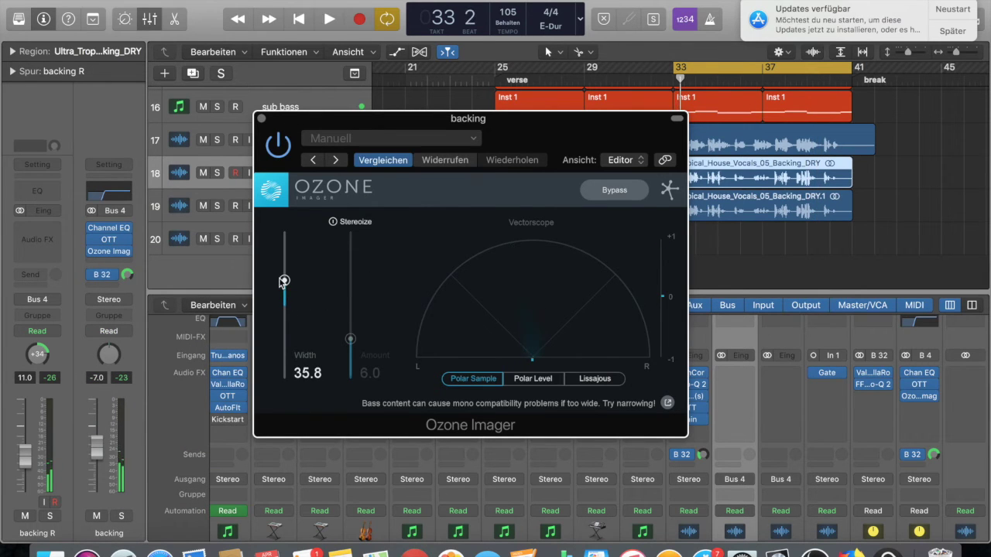
left_click(351, 222)
left_click_drag(351, 338, 350, 303)
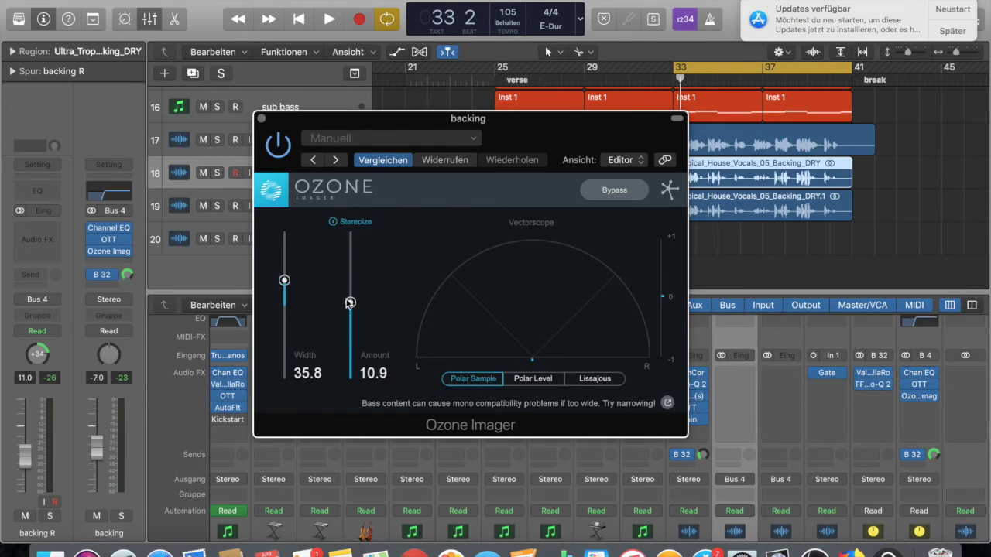
key("space")
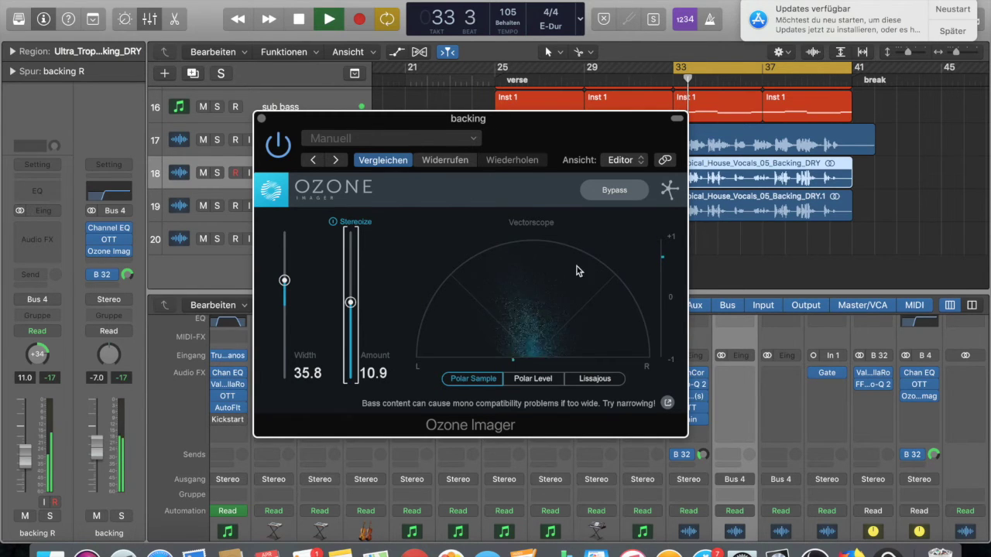
left_click(276, 152)
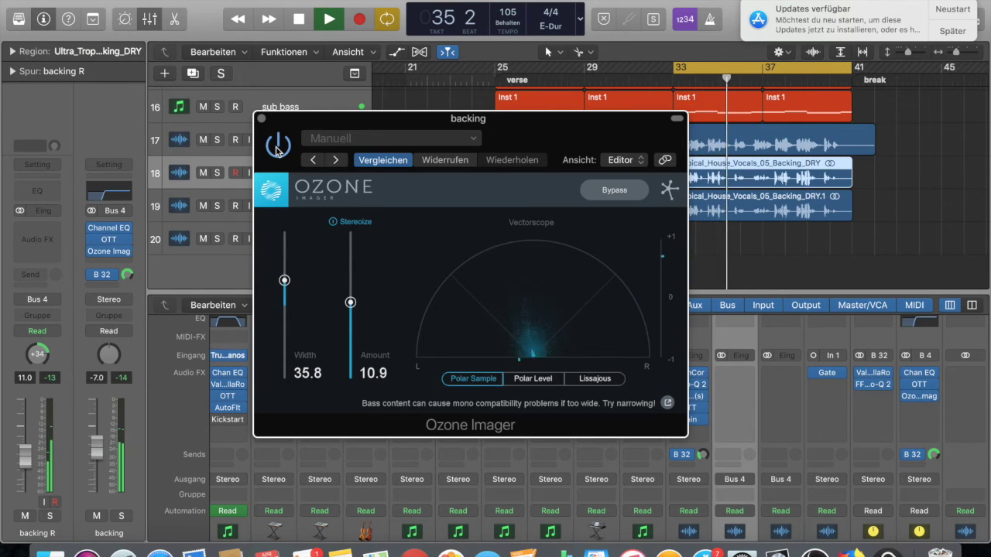
key("space")
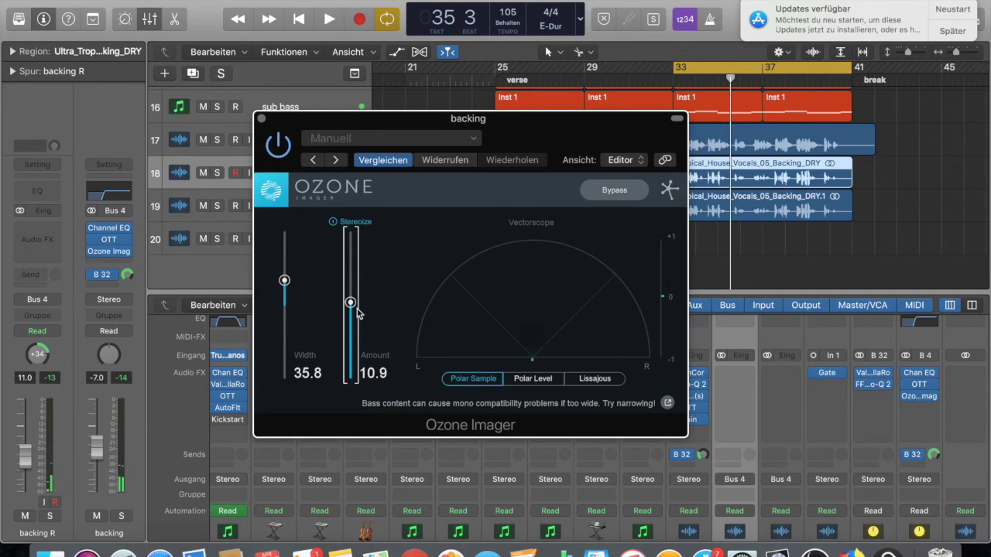
Step: Increase the imager's width to 53.8 and check the stereo image during playback, switching the vectorscope to Polar Level
left_click_drag(284, 280, 286, 268)
key("space")
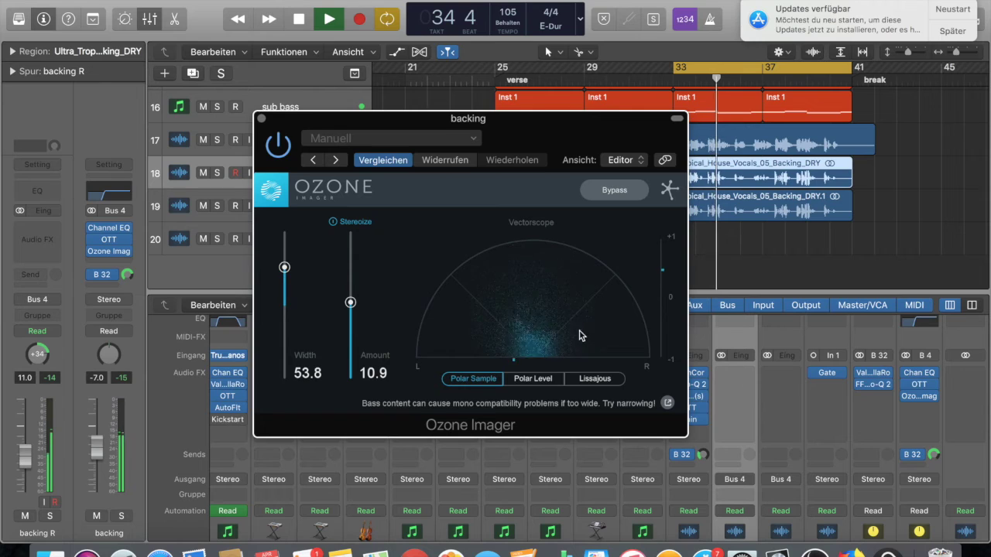
key("space")
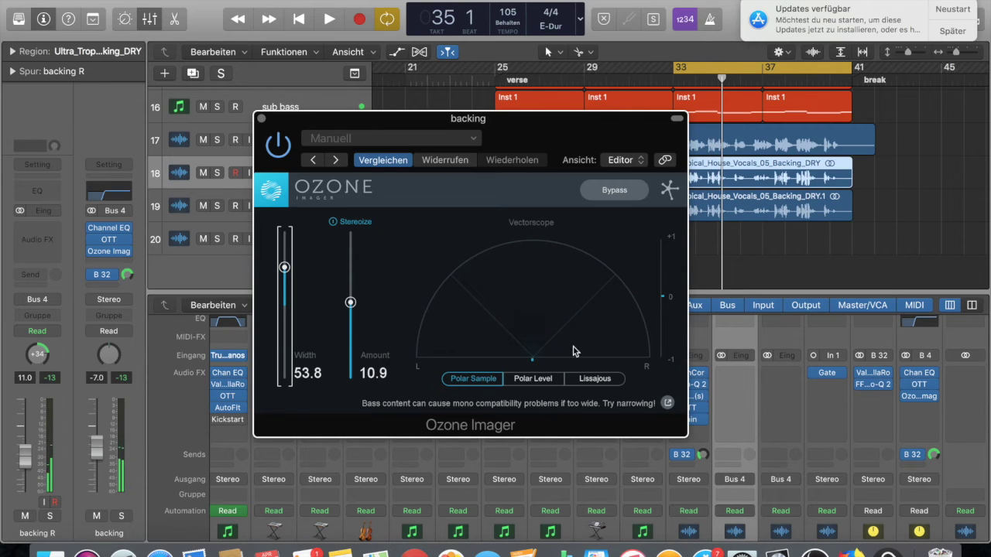
left_click(532, 379)
key("space")
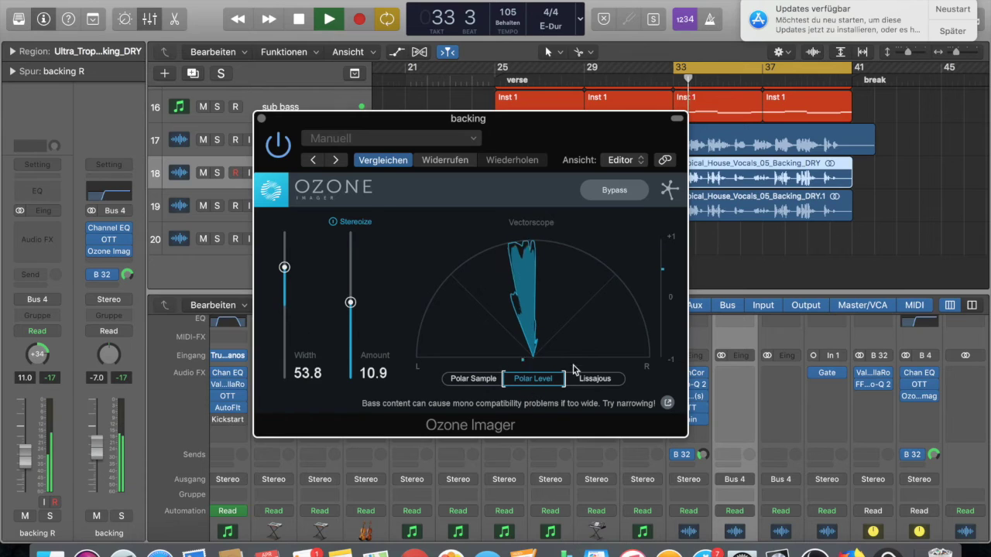
key("space")
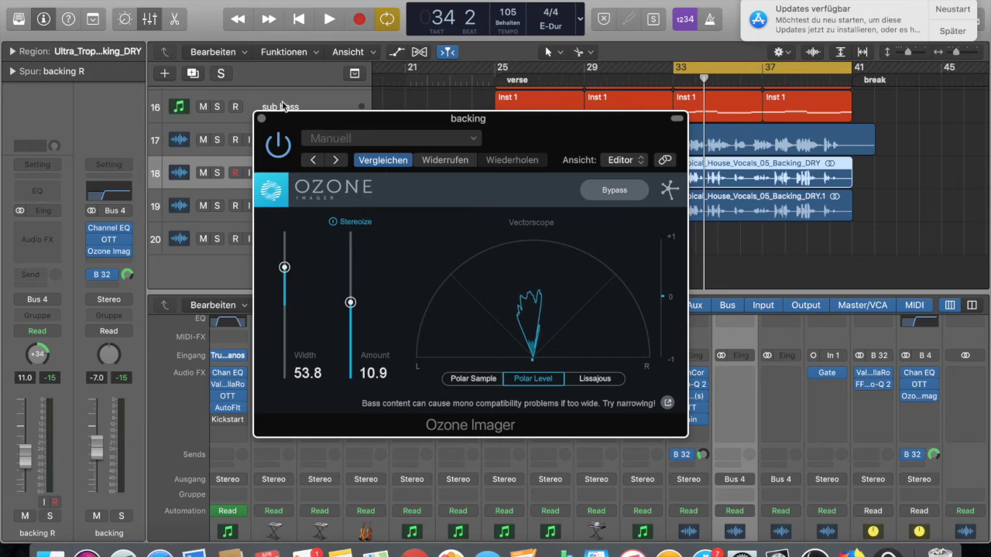
Step: Close the imager, lower the backing bus fader to -11.6 dB and audition the backing vocals in the full mix
left_click(261, 119)
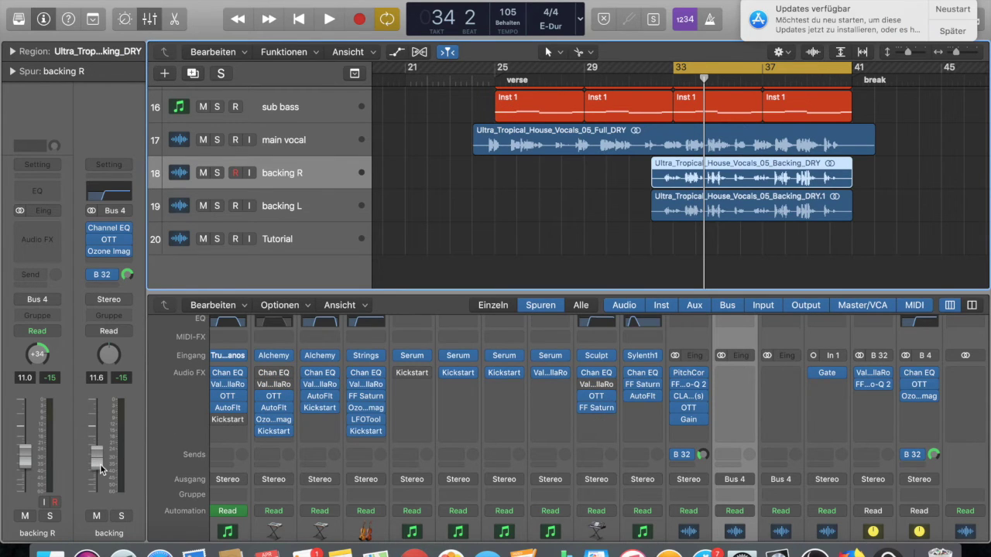
key("space")
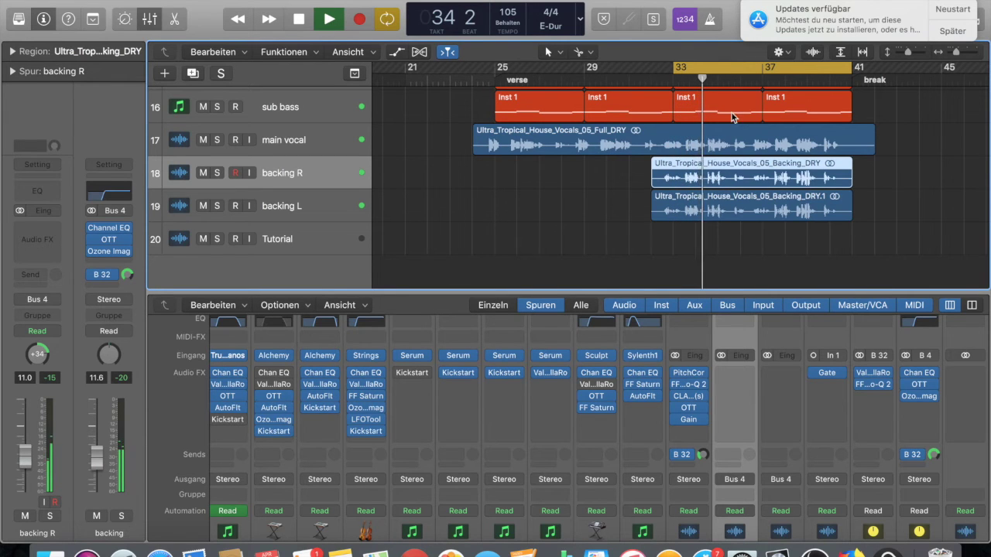
scroll(596, 159, "up", 5)
scroll(596, 159, "up", 1)
scroll(596, 159, "down", 6)
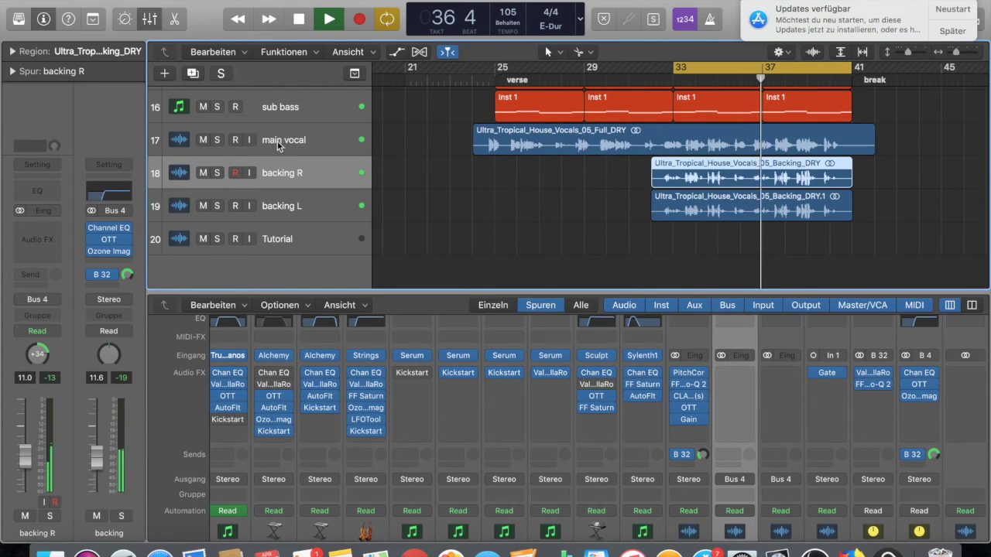
scroll(609, 161, "up", 3)
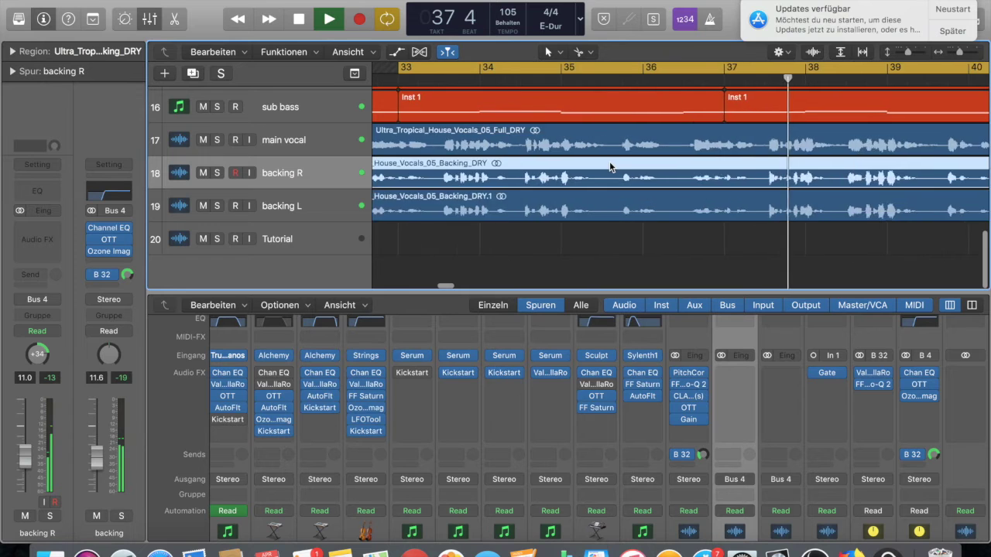
scroll(610, 165, "down", 5)
scroll(610, 166, "up", 5)
scroll(609, 161, "up", 4)
scroll(609, 161, "down", 3)
scroll(609, 161, "up", 3)
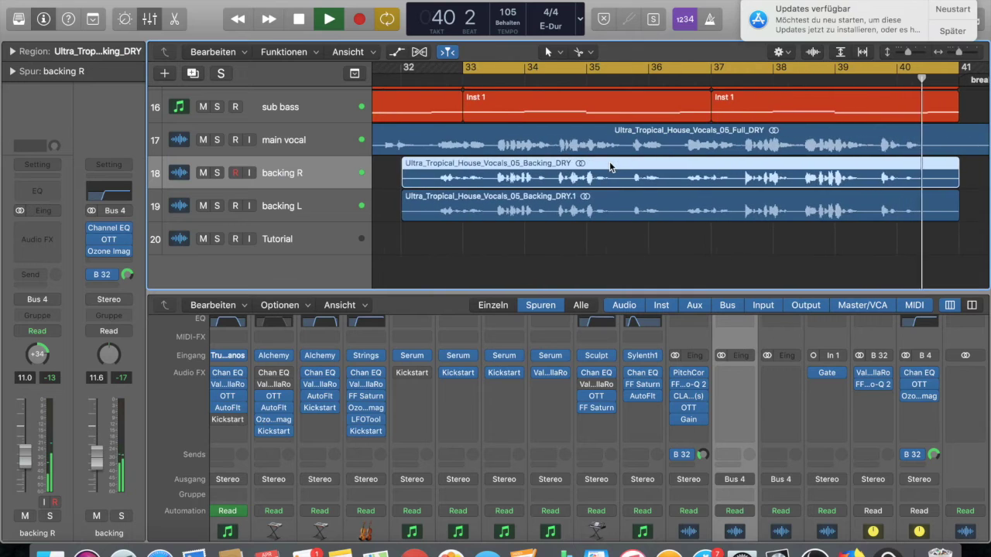
key("space")
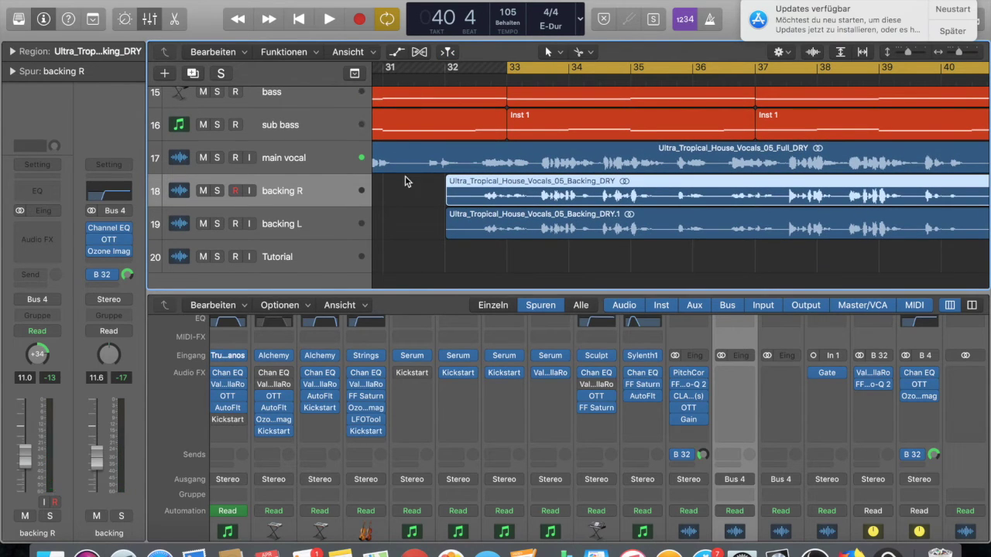
Step: Duplicate the main vocal track with its channel settings and rename the copy "main vocal reverb"
scroll(405, 175, "left", 5)
left_click(280, 160)
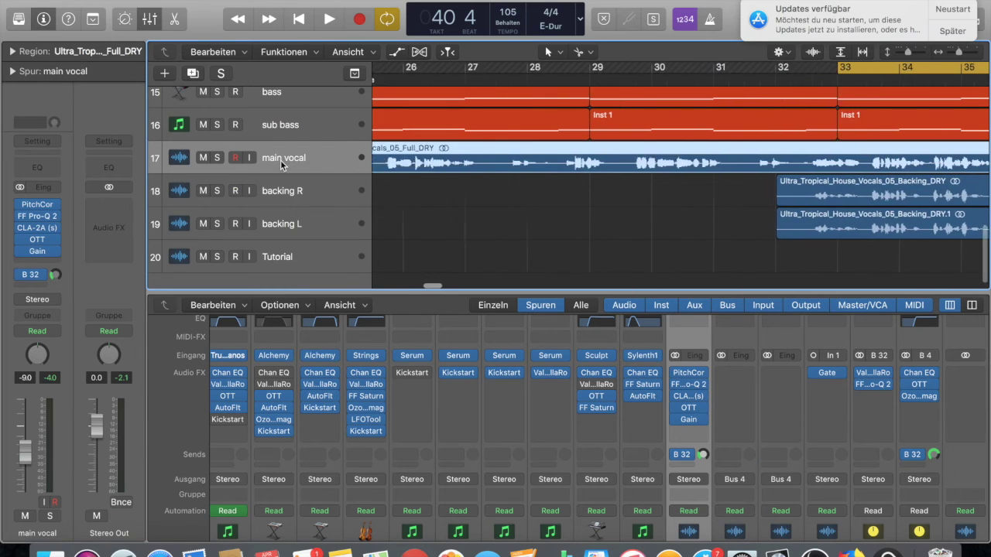
scroll(290, 159, "left", 5)
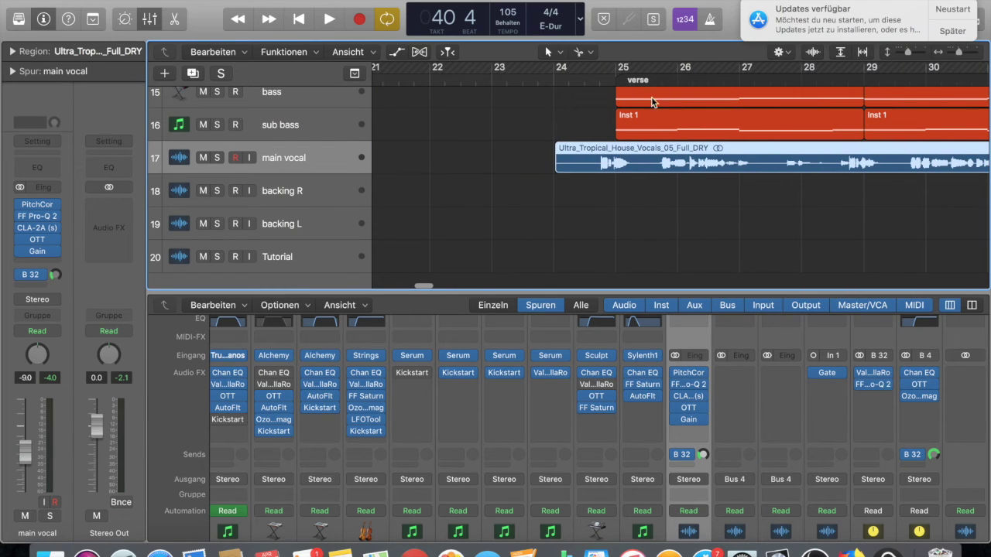
left_click(187, 74)
double_click(310, 191)
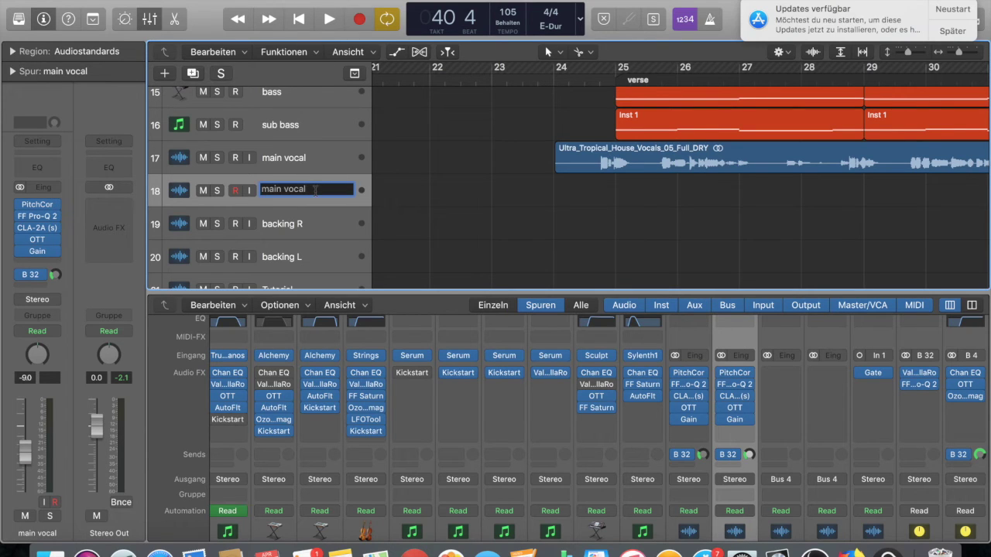
key("Return")
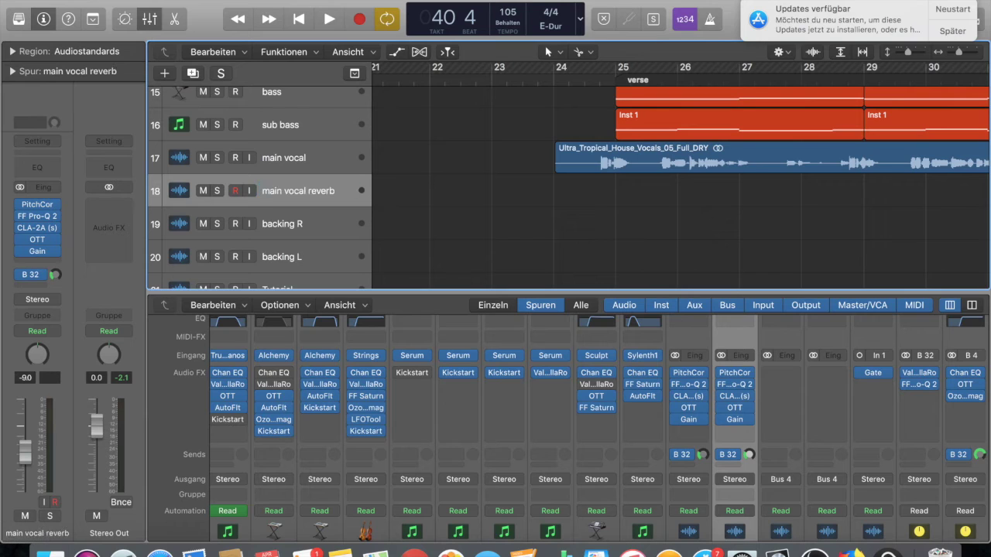
Step: Solo the main vocal track and play it from just before its first word in bar 24
key("super+Right")
scroll(614, 149, "right", 5)
key("super+Left")
key("super+Right")
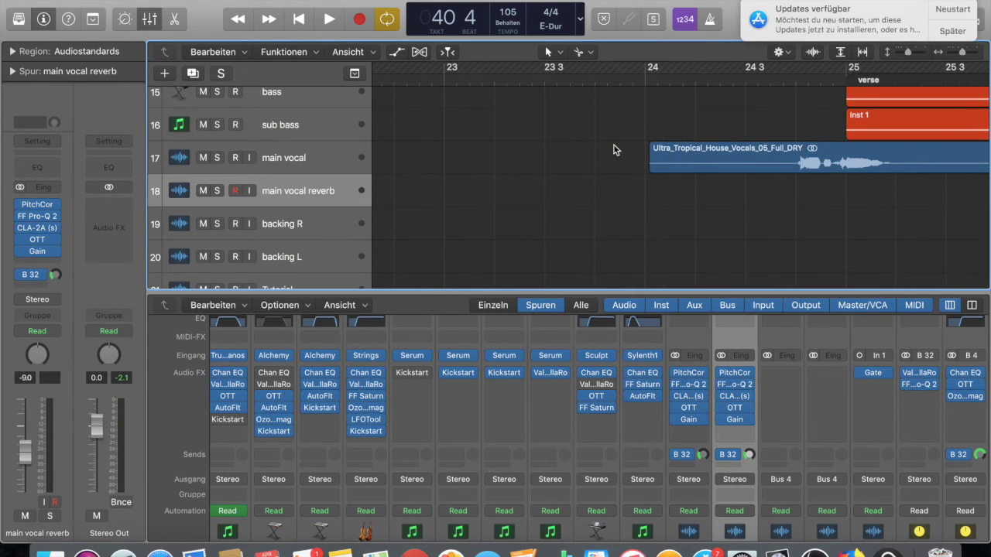
scroll(679, 204, "right", 3)
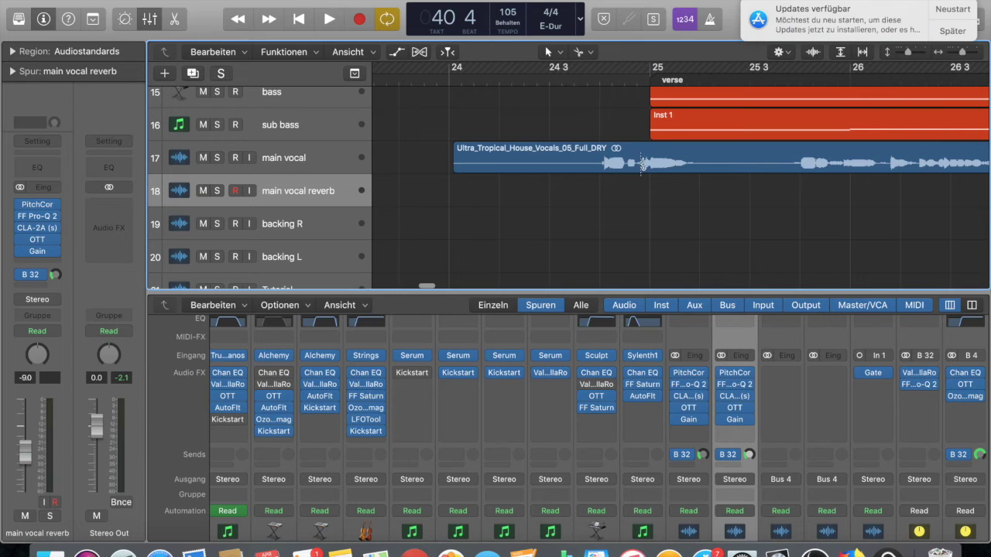
left_click(600, 71)
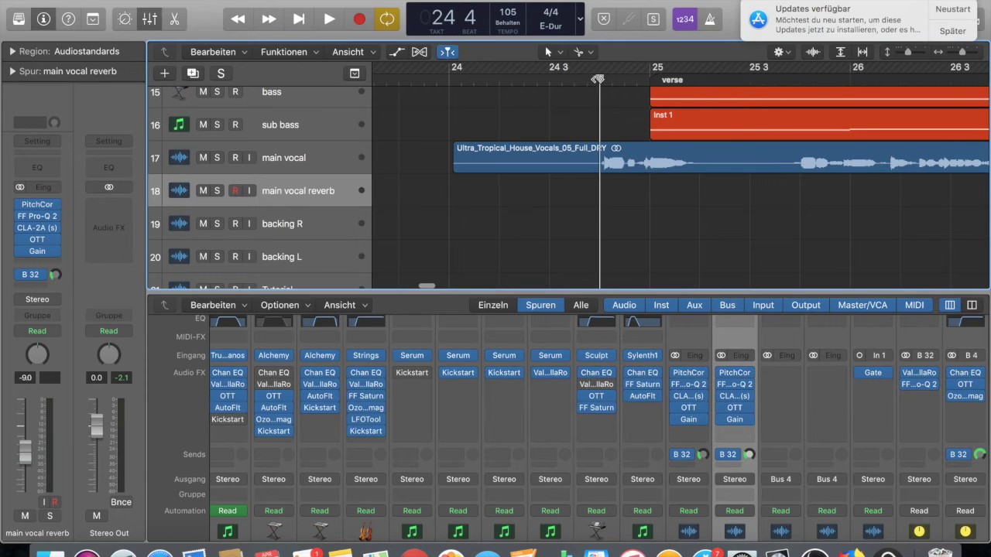
left_click(224, 159)
key("space")
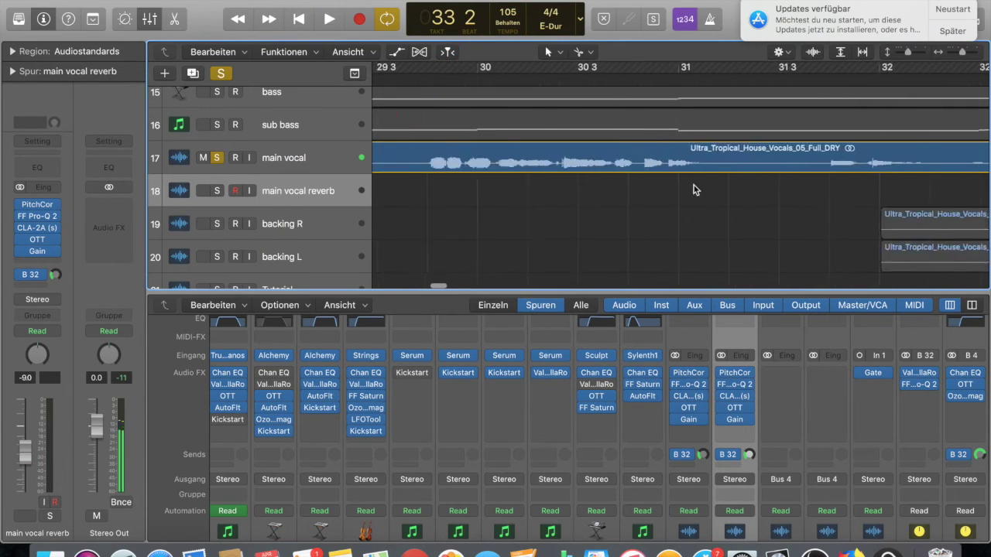
Step: Hide the mixer and turn off cycle playback
key("x")
key("super+Left")
key("super+Left")
key("super+Left")
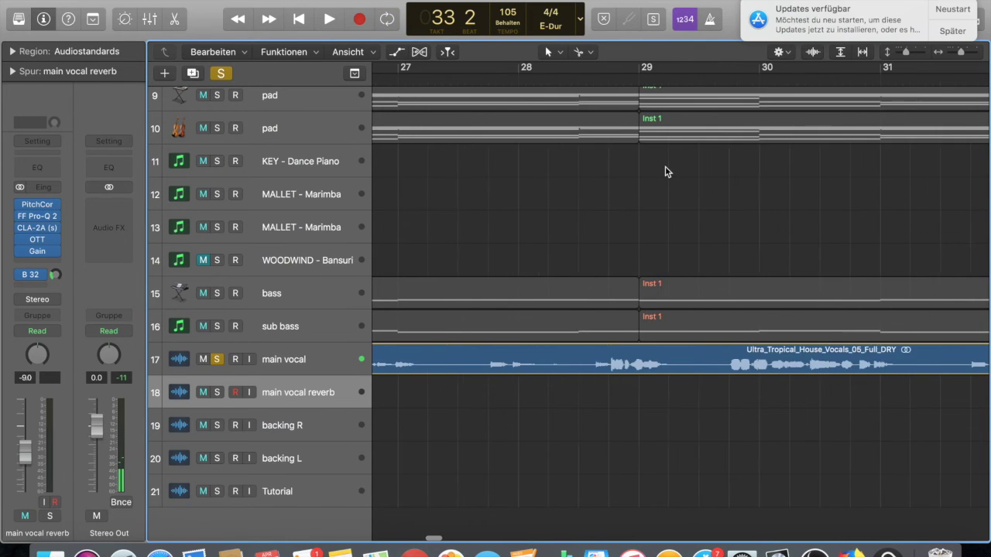
key("c")
key("space")
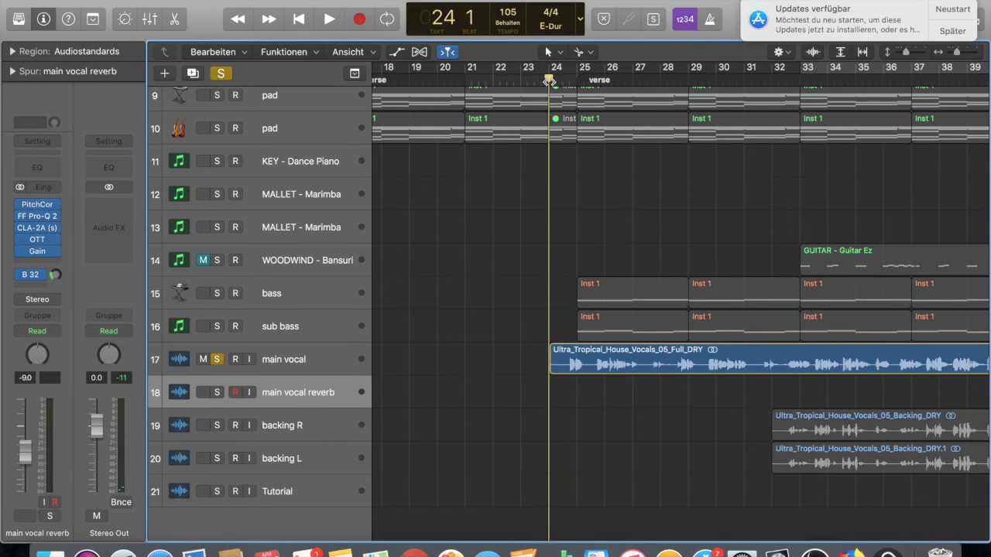
Step: Audition the start of the soloed vocal and place the playhead where the first word begins, at bar 24 beat 4
key("super+Right")
key("super+Right")
key("super+Right")
key("space")
key("super+Right")
key("super+Right")
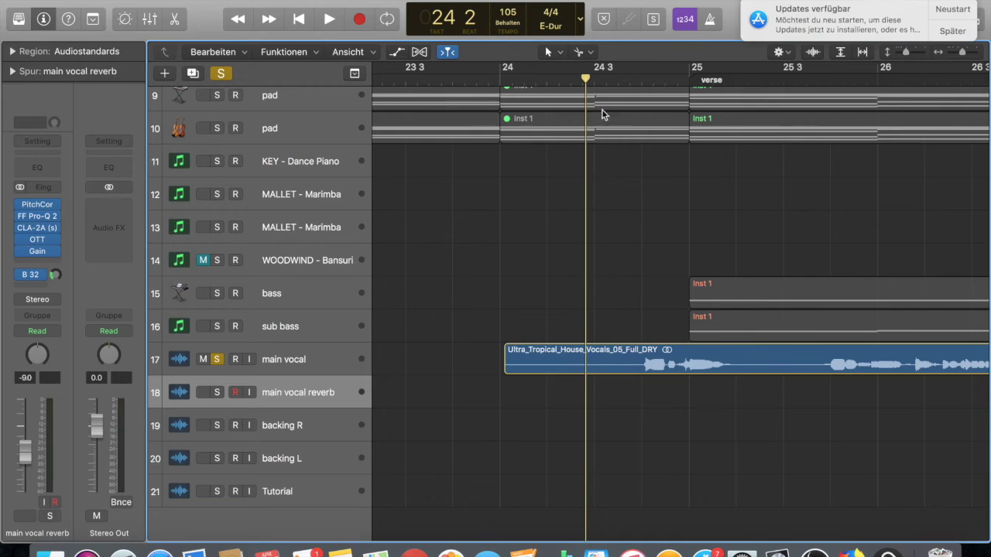
left_click(628, 78)
key("space")
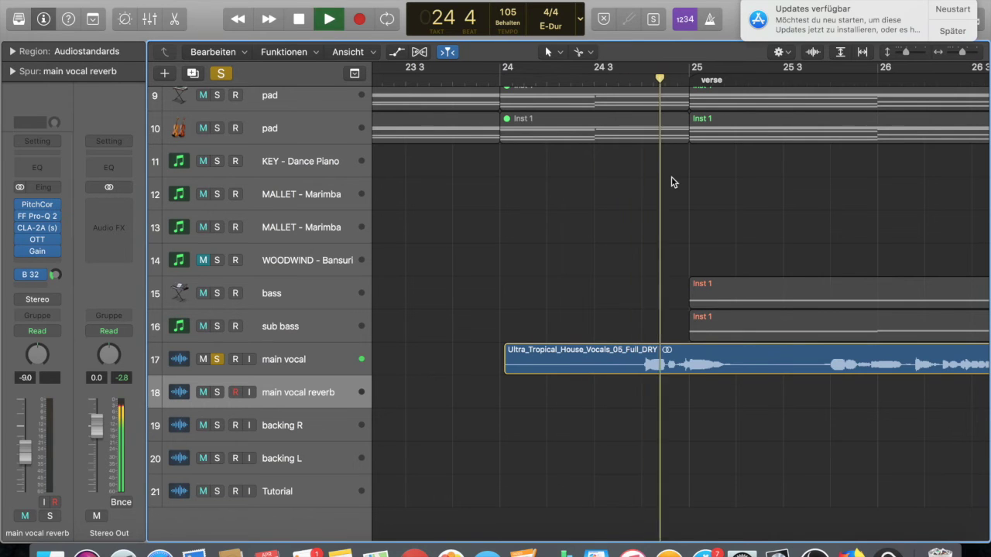
key("space")
left_click(642, 81)
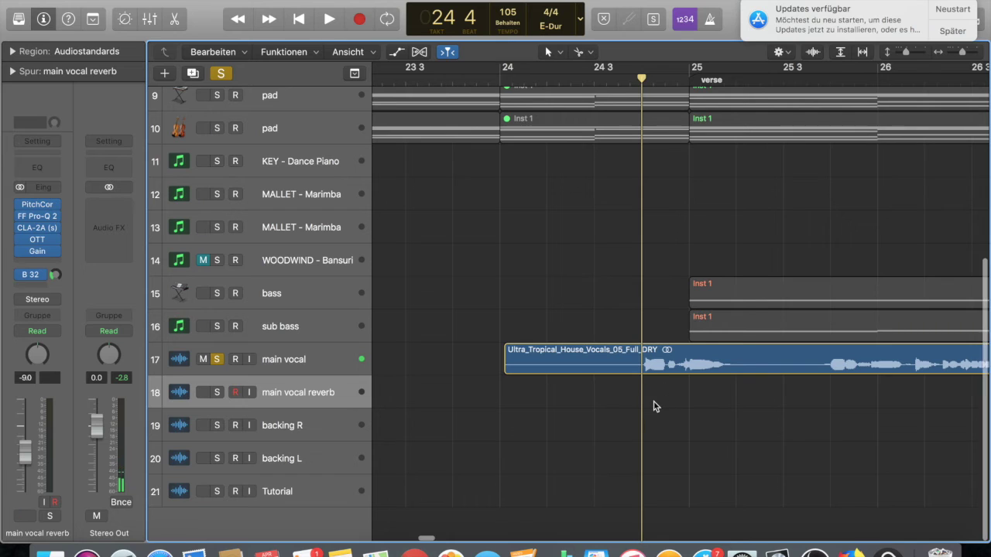
Step: Split the main vocal region after its first word and copy the front section onto the main vocal reverb track
key("super+Right")
left_click(707, 370, "super")
left_click_drag(655, 364, 653, 395)
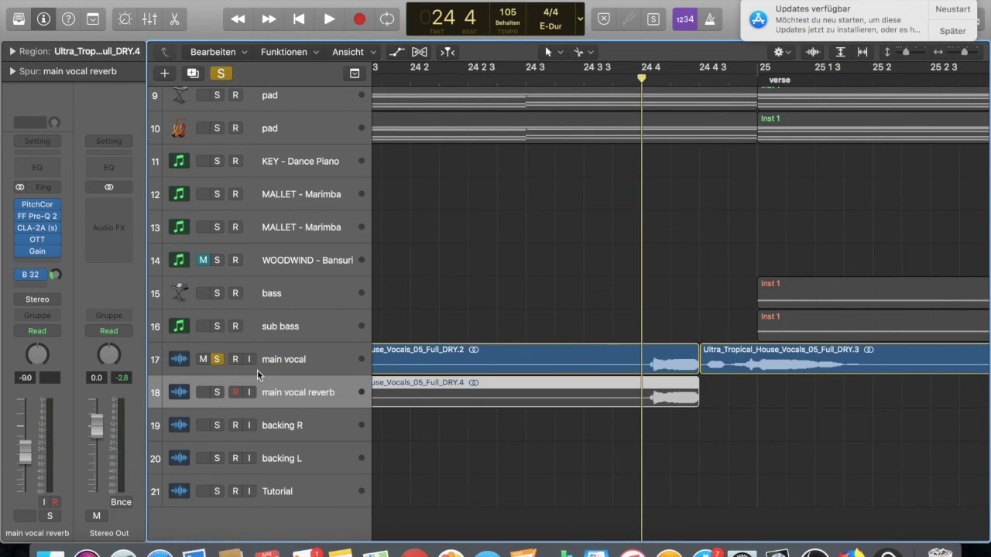
Step: Solo the main vocal reverb track instead of the main vocal, bypass its Bus 32 send and replace its Gain plug-in with stereo ValhallaRoom
left_click(217, 359)
left_click(216, 393)
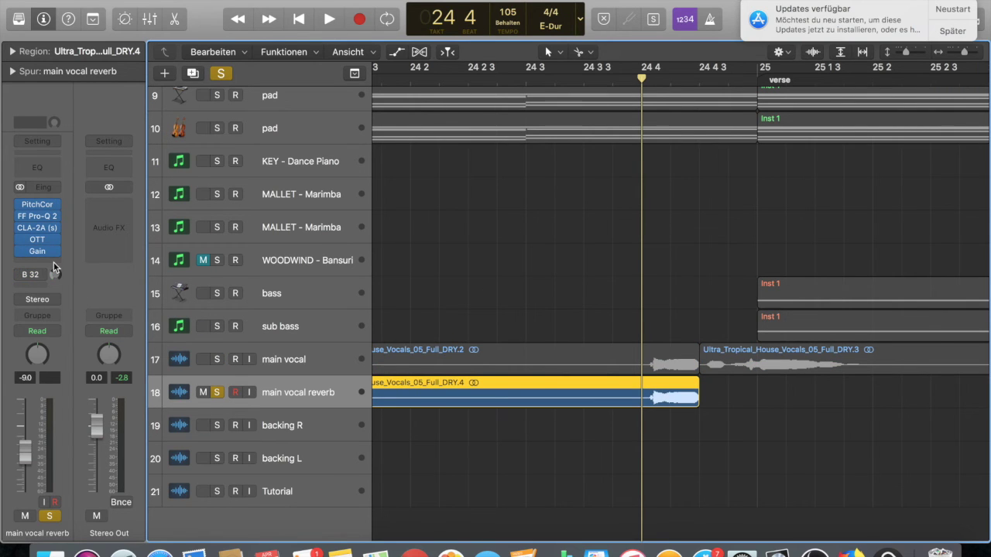
left_click(54, 250)
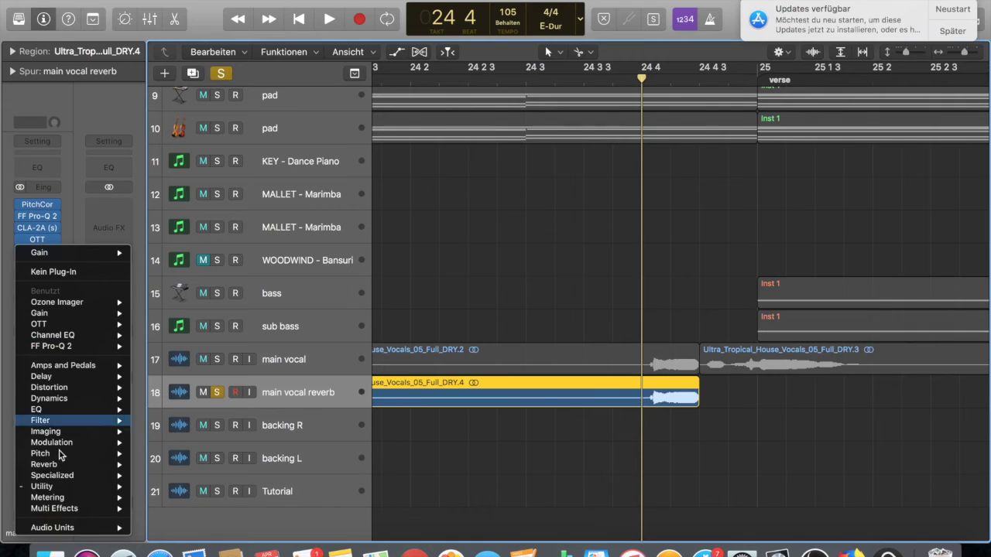
mouse_move(82, 527)
mouse_move(231, 483)
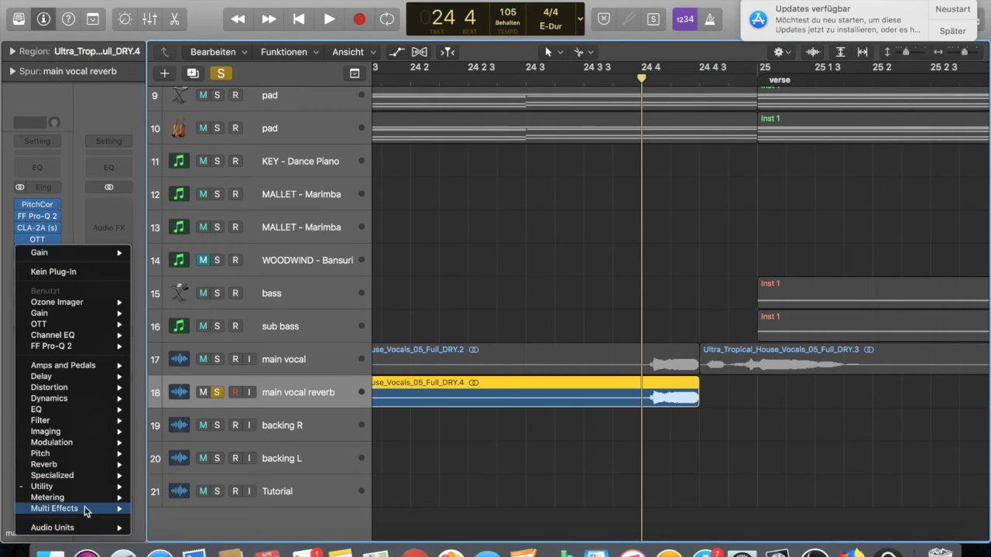
mouse_move(116, 525)
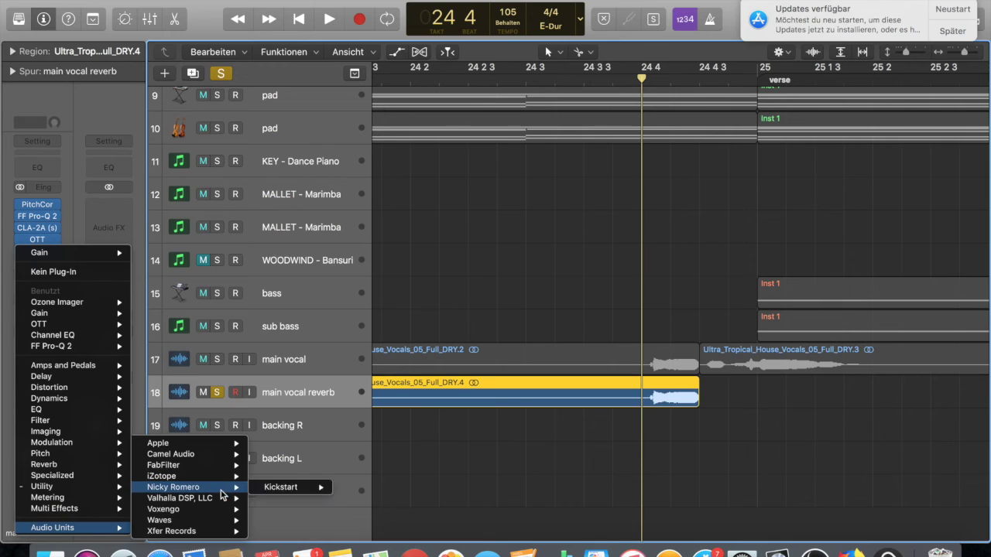
mouse_move(322, 512)
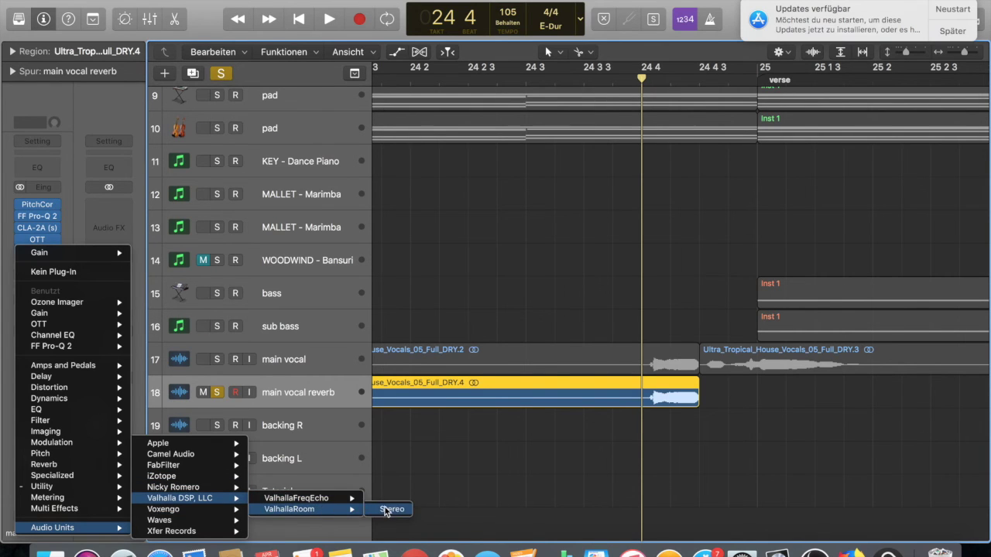
left_click(388, 510)
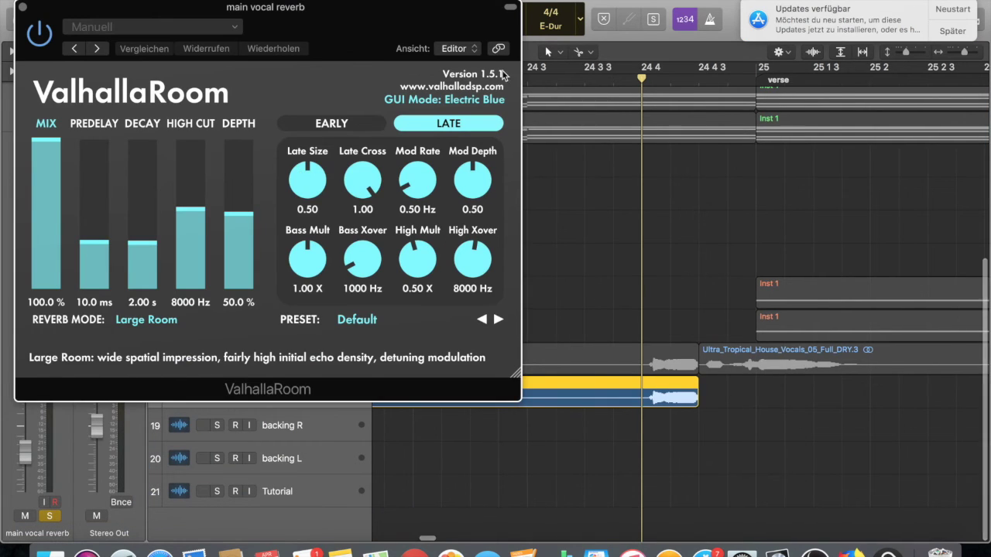
Step: Loop from bar 24 beat 4 into bar 26 and set ValhallaRoom's mix to 88.9 % and decay to 2.63 s while auditioning
scroll(623, 102, "down", 5)
left_click_drag(640, 74, 852, 69)
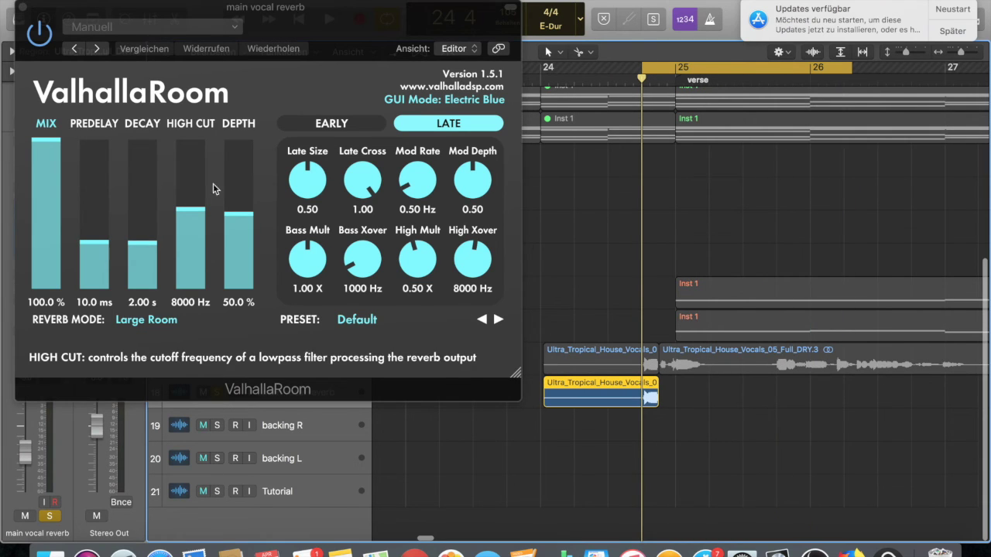
left_click_drag(141, 250, 144, 228)
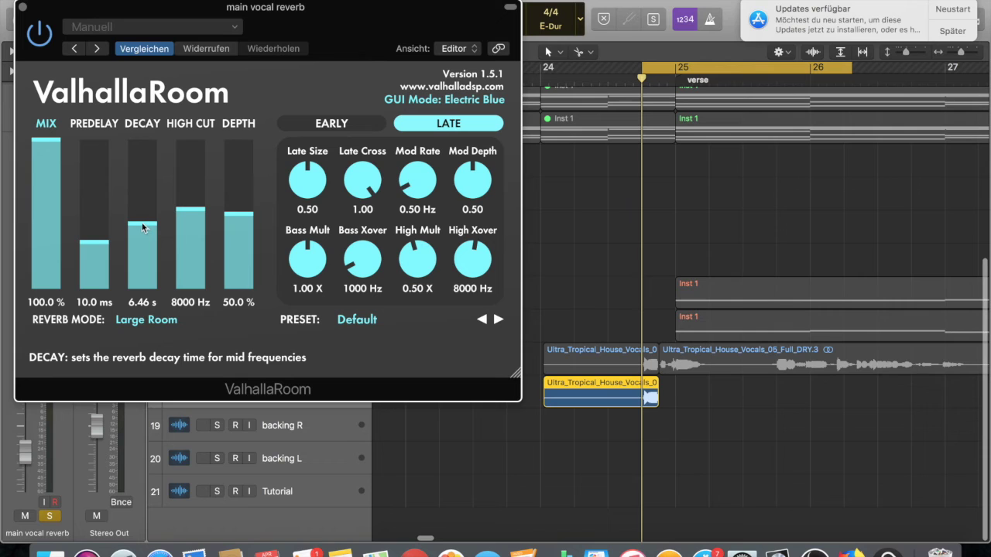
left_click_drag(52, 141, 59, 159)
key("space")
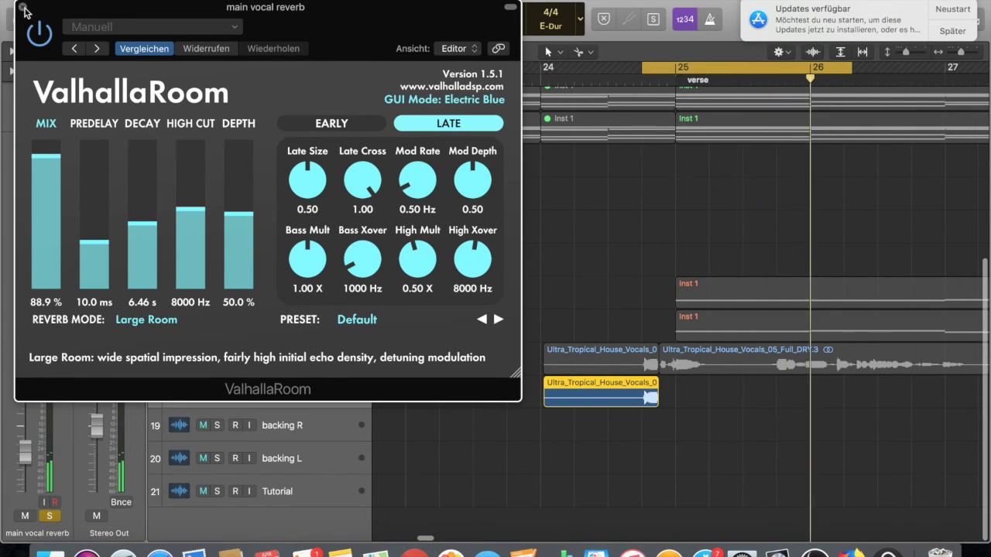
left_click_drag(139, 246, 139, 238)
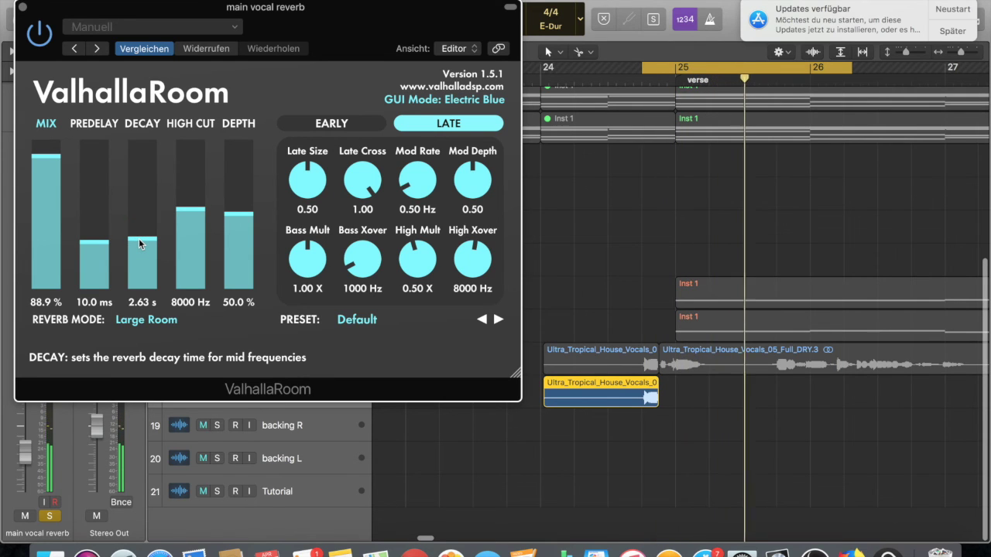
left_click(23, 8)
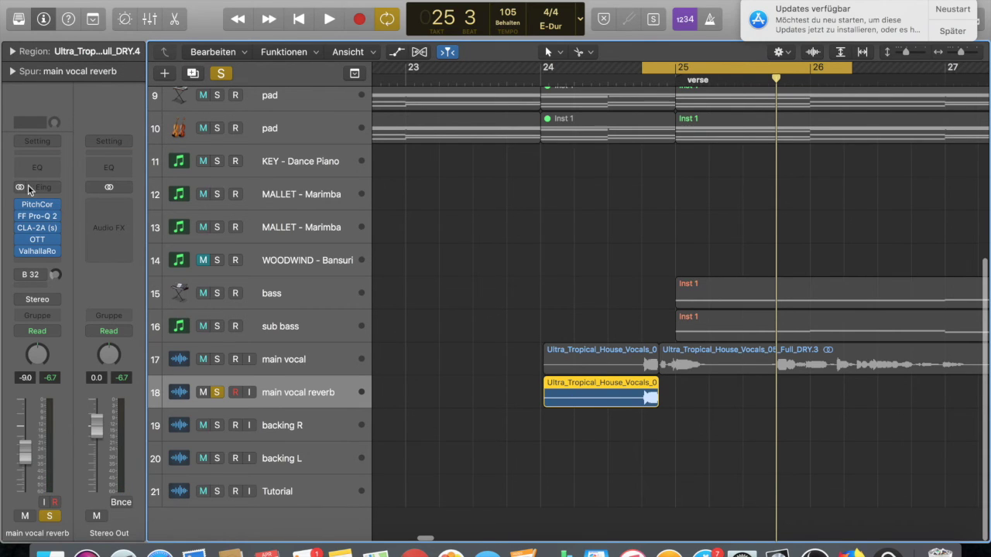
Step: Compare the plug-in chains of the main vocal and main vocal reverb tracks
left_click(276, 367)
left_click(272, 388)
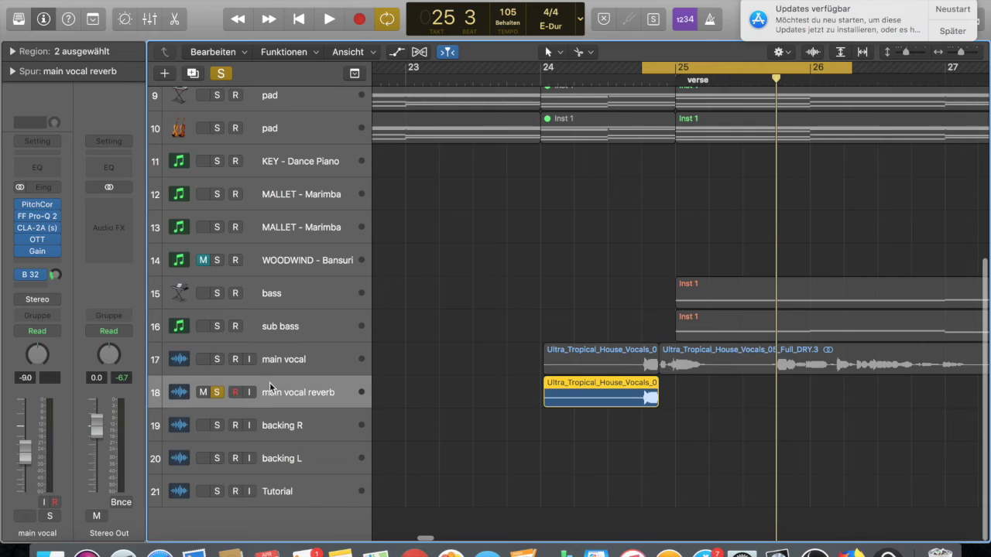
left_click(285, 358)
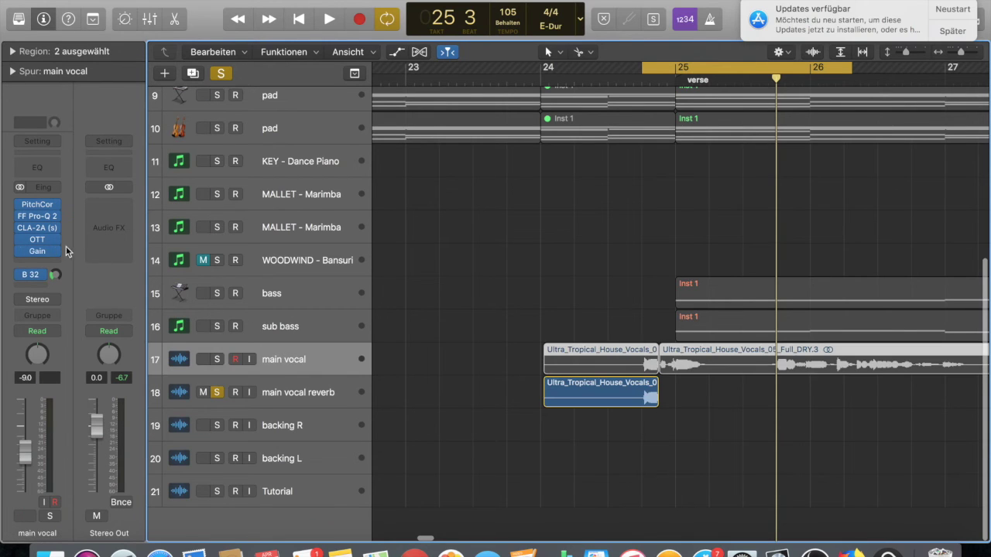
Step: Bounce the main vocal reverb region in place to a new track, muting the source and including the audio tail
left_click(269, 392)
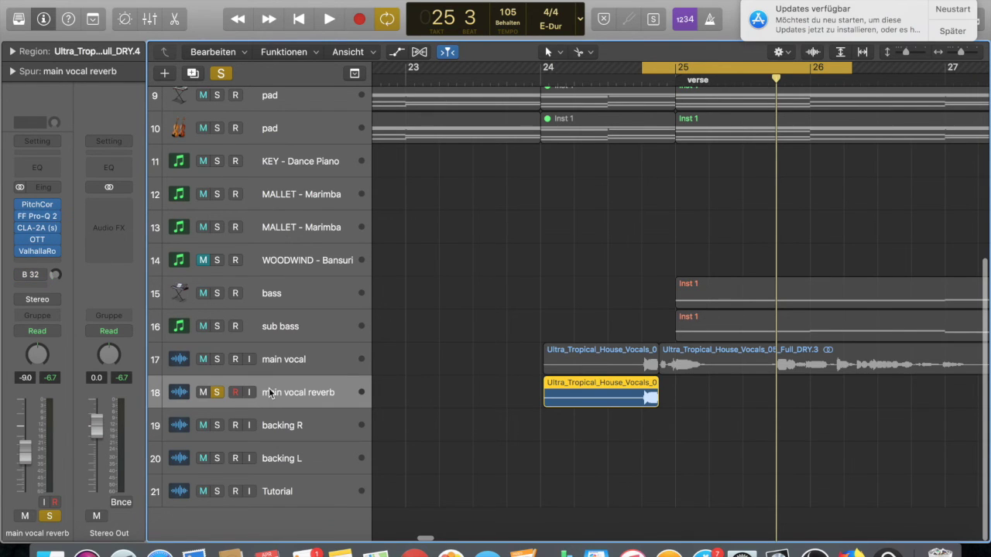
right_click(603, 398)
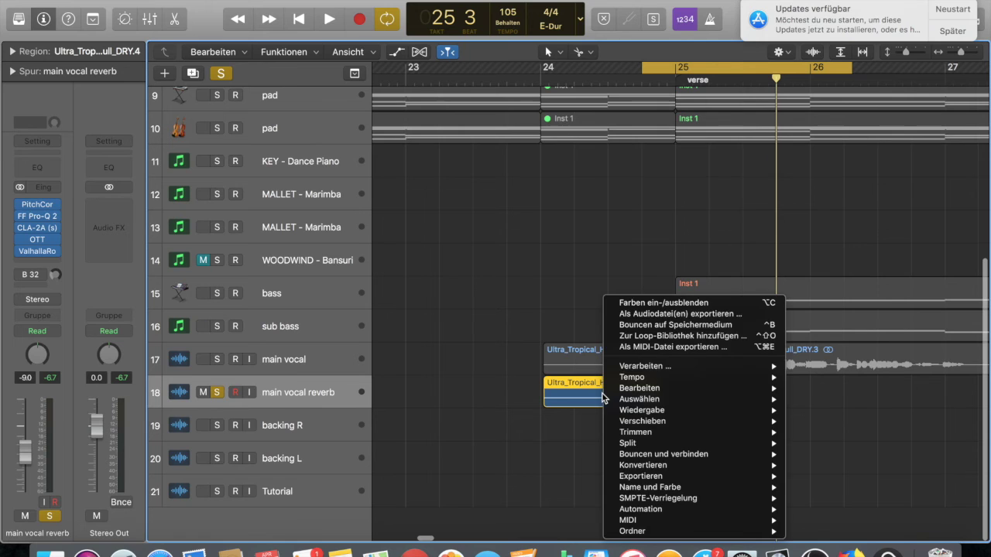
left_click(653, 327)
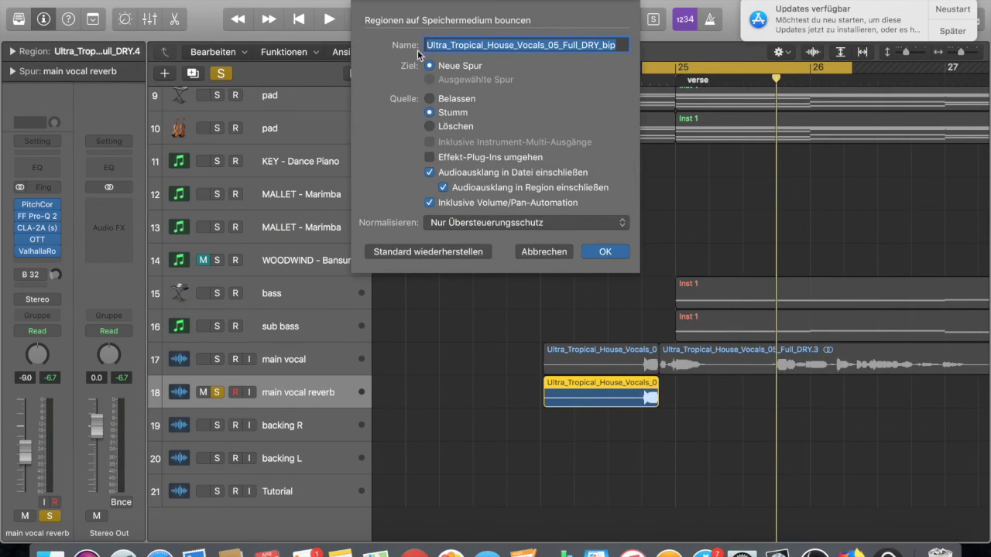
key("Return")
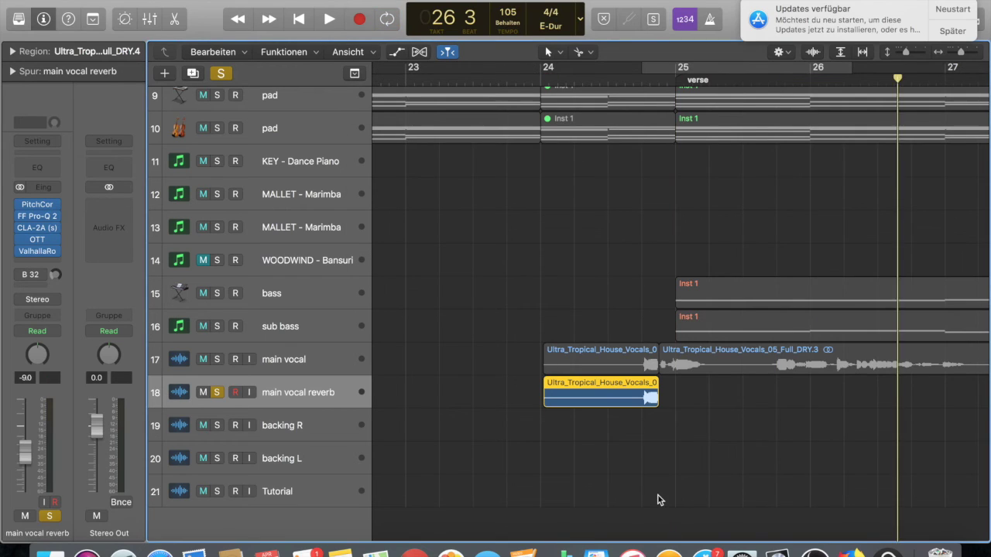
Step: Solo the bounced reverb track and audition its region
left_click(660, 424)
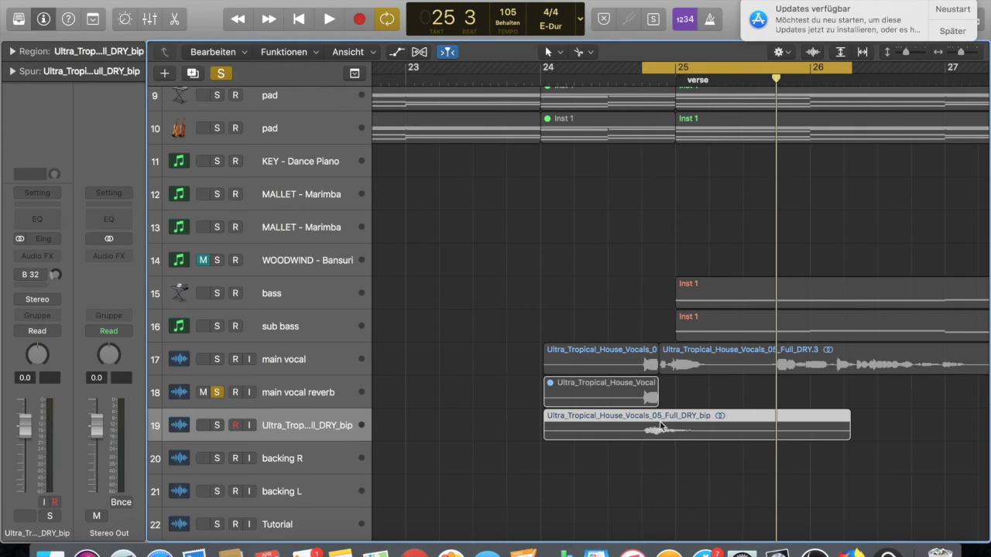
left_click(216, 426)
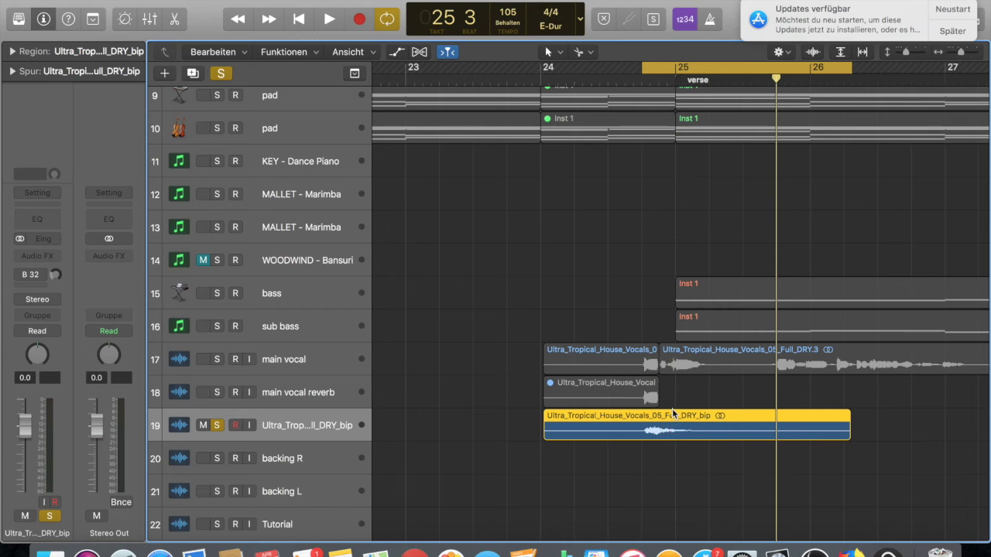
key("space")
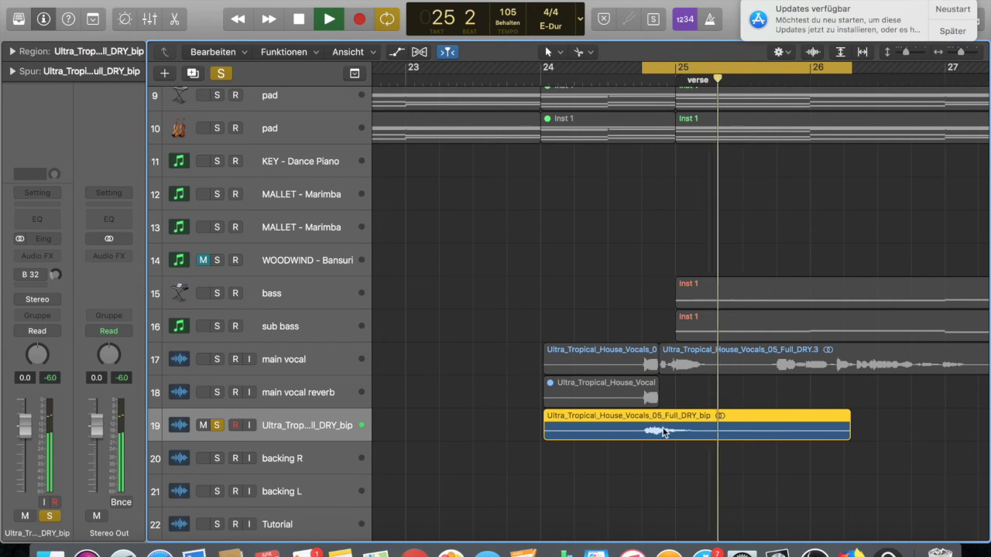
key("space")
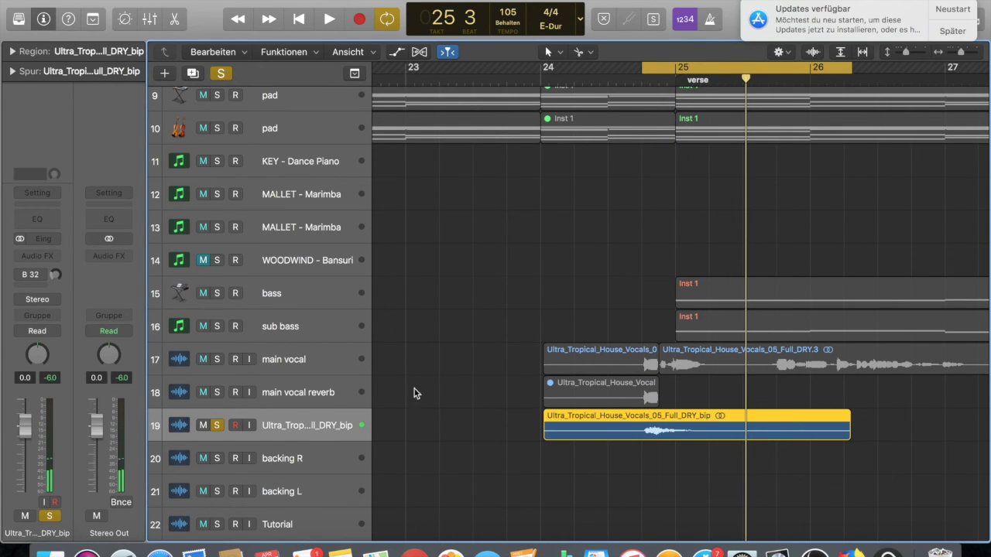
Step: Reverse the bounced main vocal reverb recording in the audio file editor and return to the arrangement
left_click(325, 393)
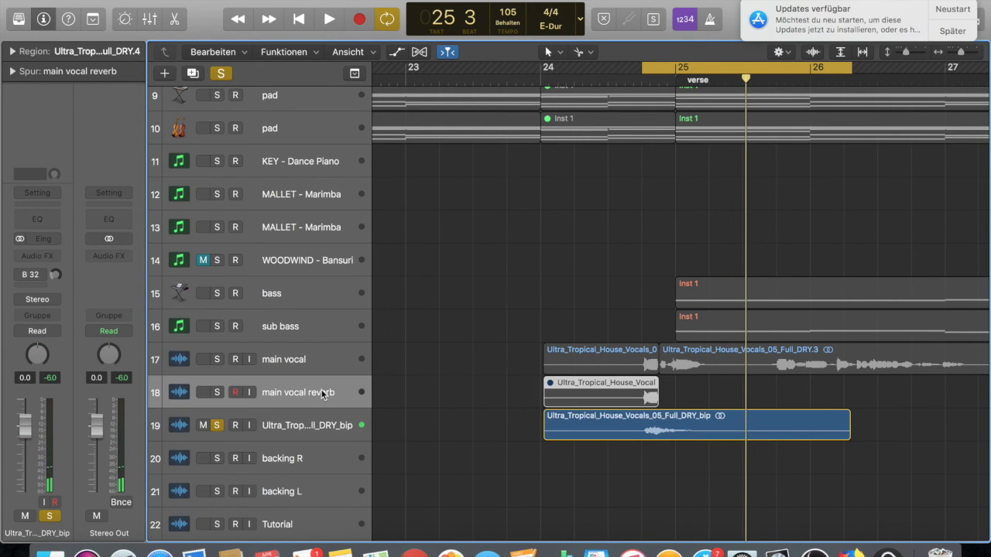
left_click(640, 425)
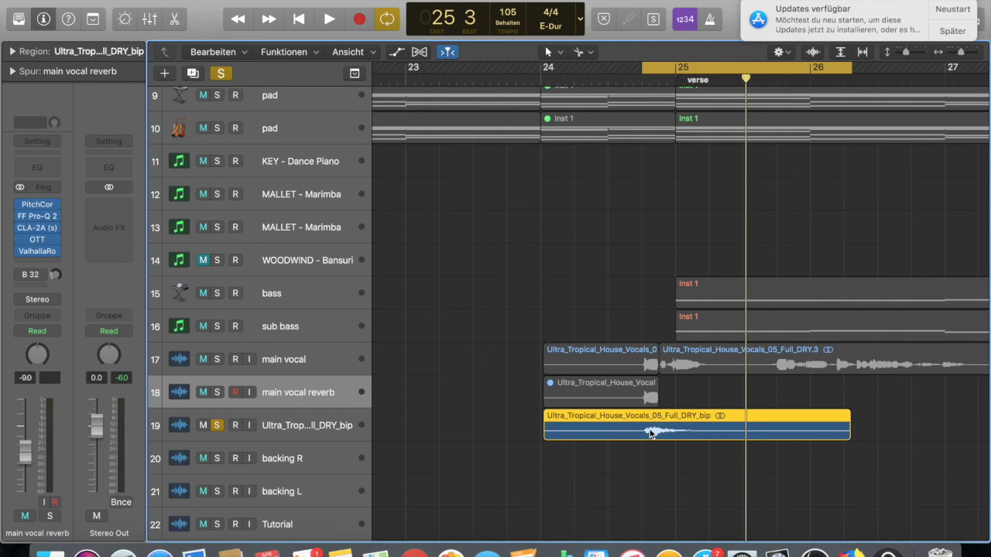
double_click(649, 432)
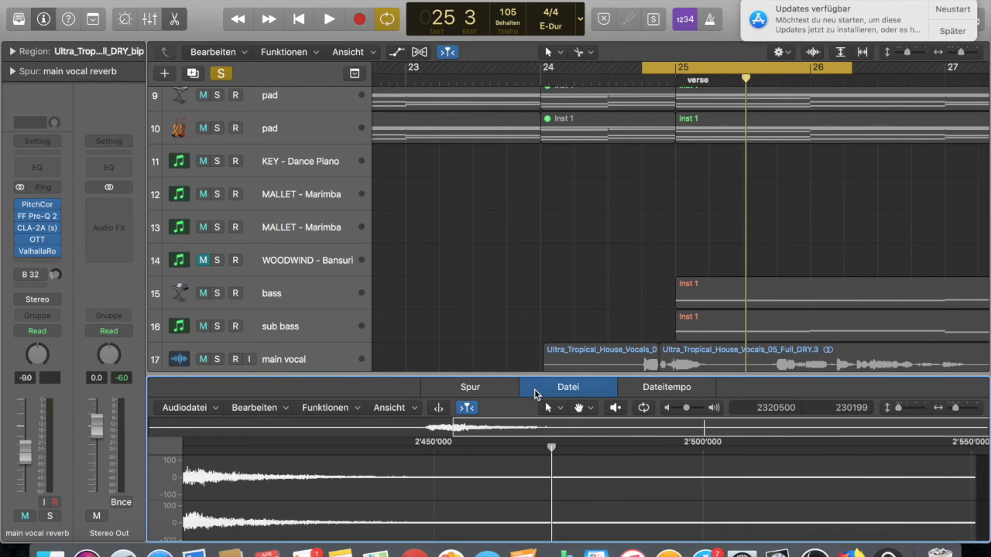
left_click(325, 409)
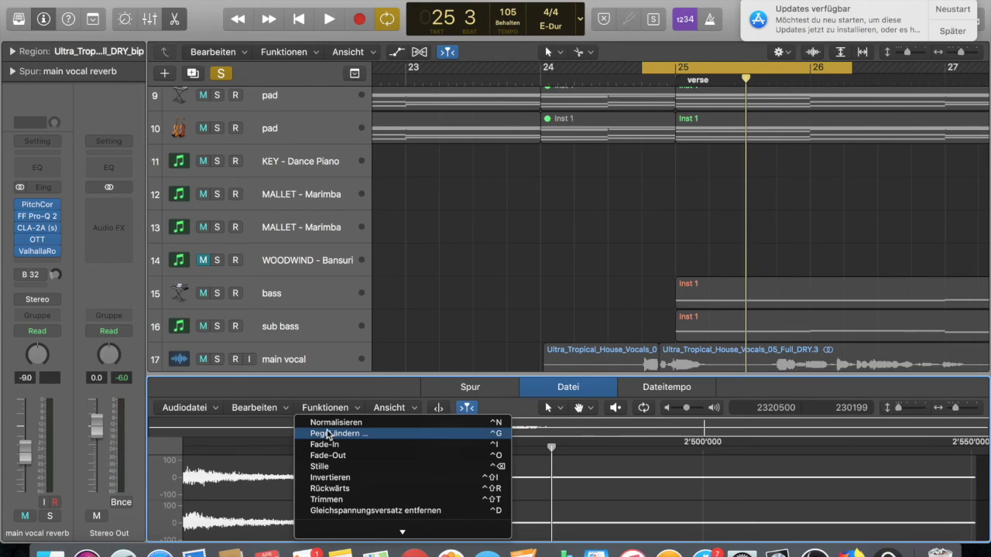
left_click(325, 490)
key("e")
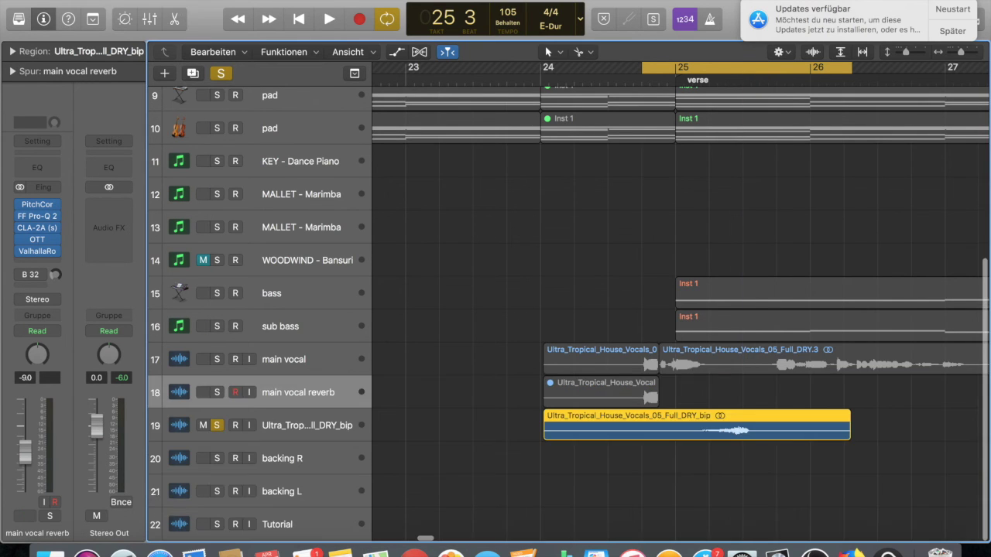
Step: Cut the reversed region near its peak, delete the remainder, and move the region to 23 2 1 181, just before the main vocal's first word
key("super+Right")
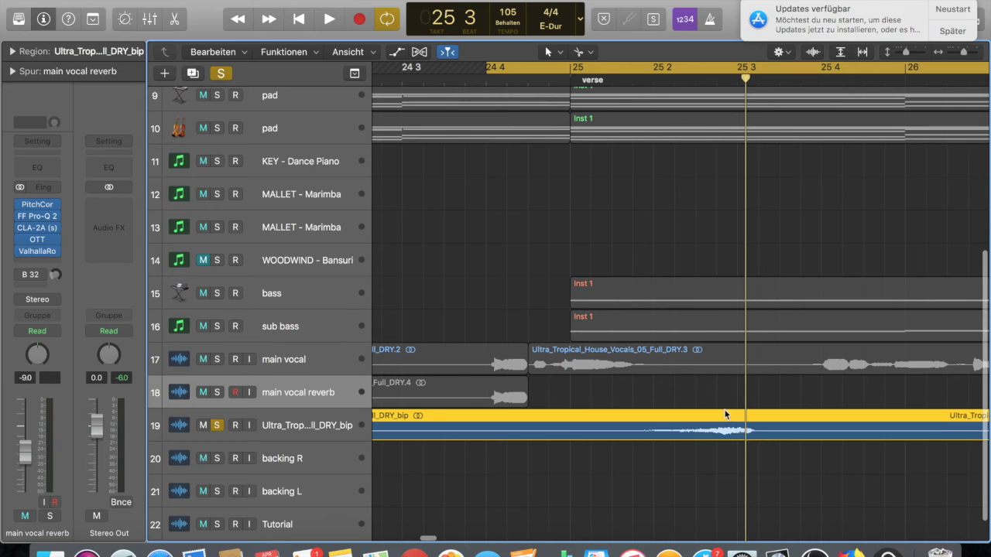
left_click(741, 429)
key("Delete")
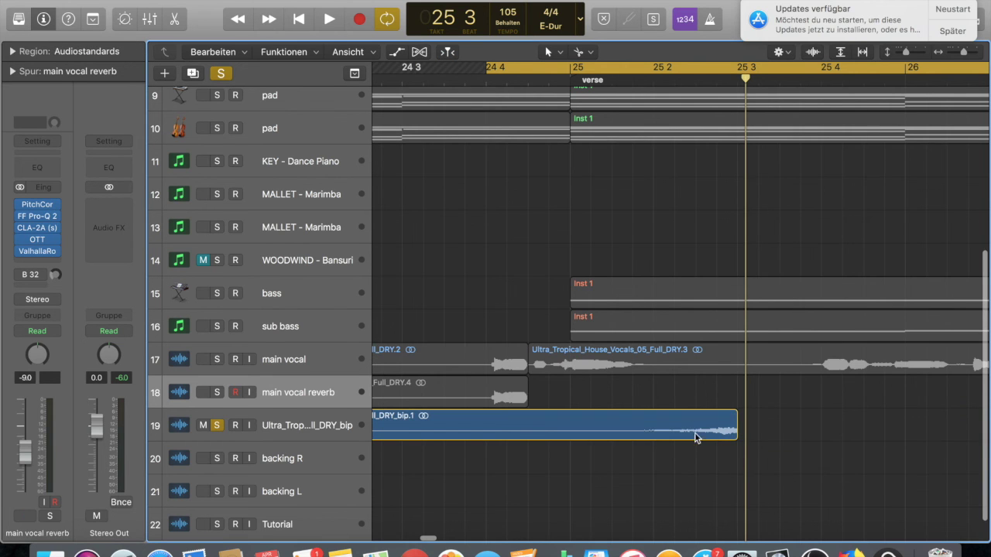
left_click_drag(696, 420, 453, 409)
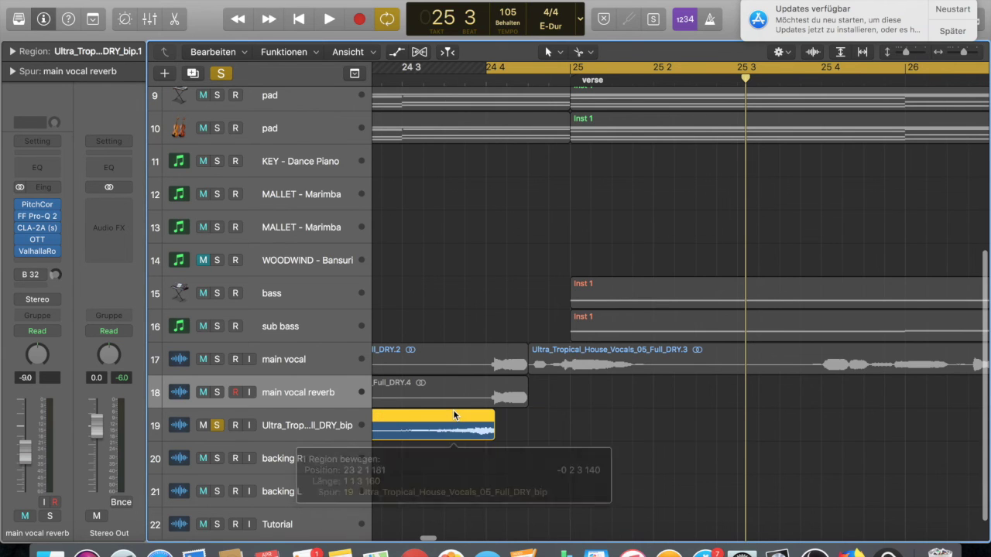
Step: Insert ValhallaRoom as an audio effect on the reversed vocal track
left_click(275, 419)
left_click(38, 255)
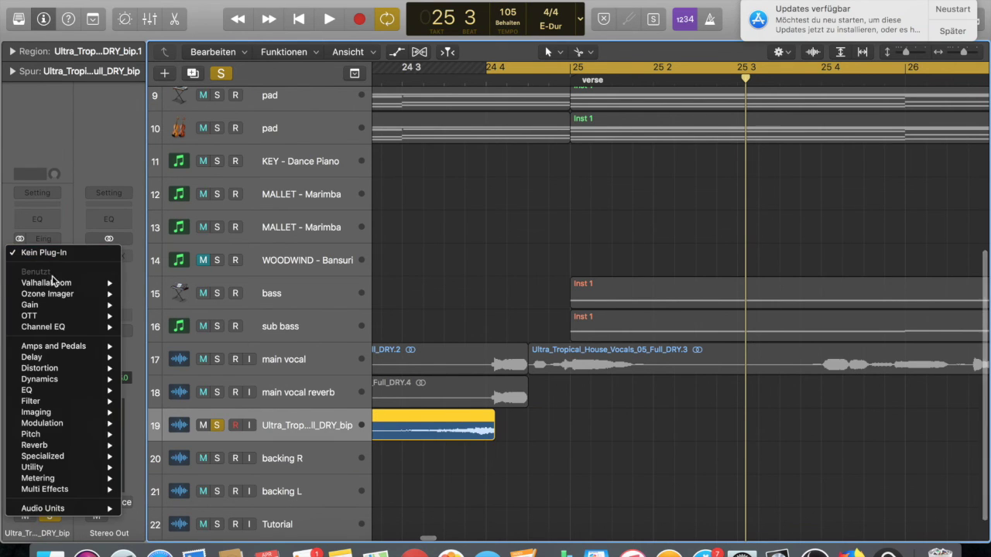
left_click(140, 282)
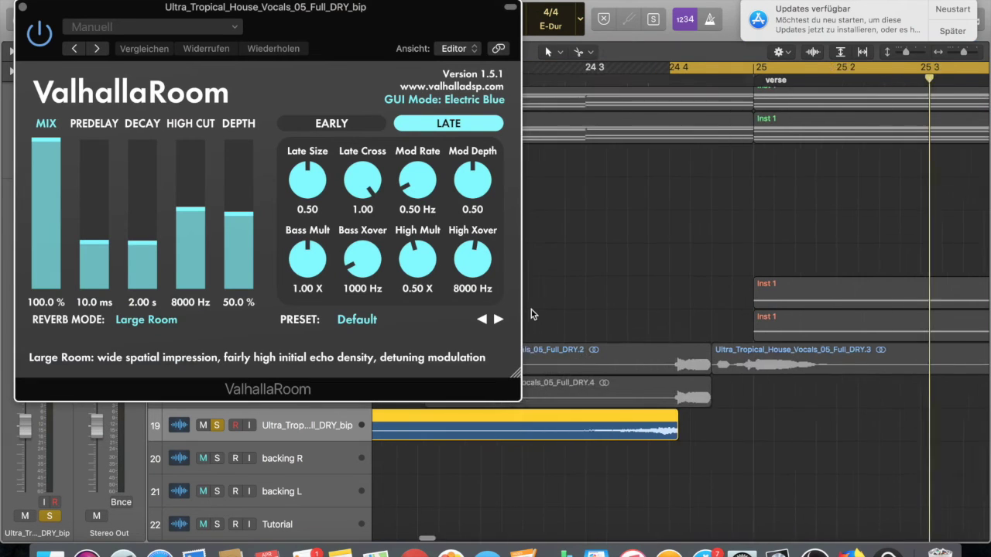
Step: Loop from about bar 24 beat 3 to bar 25 beat 3, audition the soloed reversed vocal through ValhallaRoom, and close the plug-in window
scroll(531, 309, "left", 5)
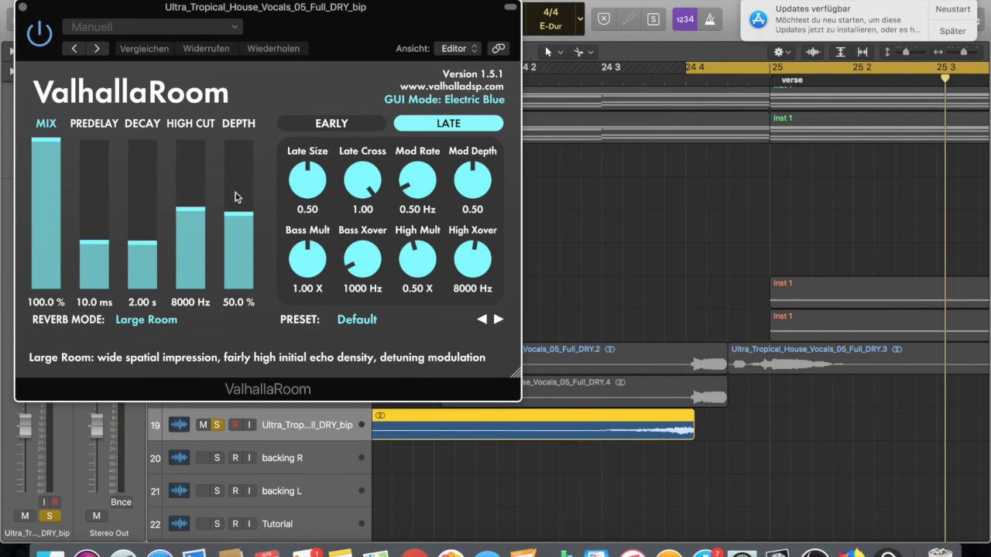
left_click_drag(584, 70, 946, 73)
key("space")
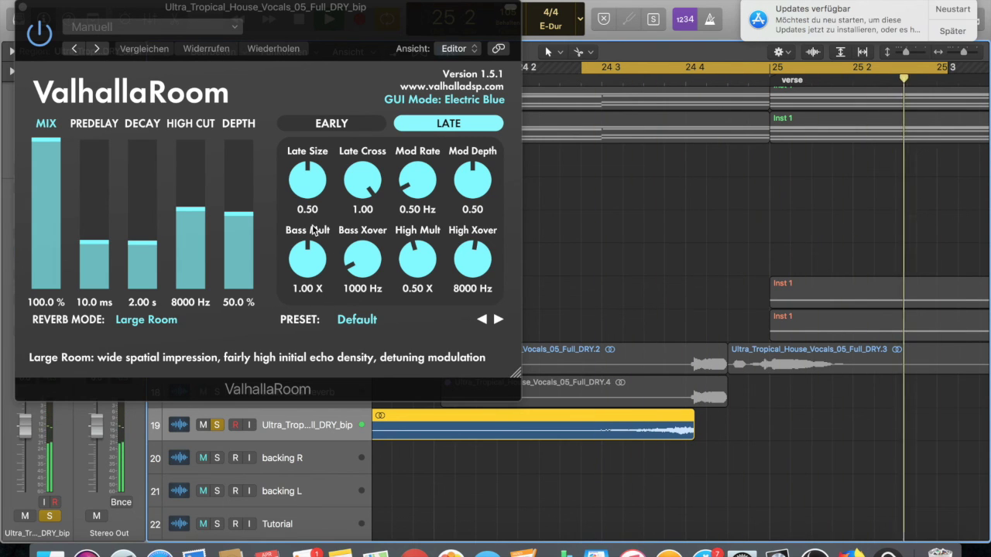
left_click(22, 9)
key("super+Left")
key("super+Left")
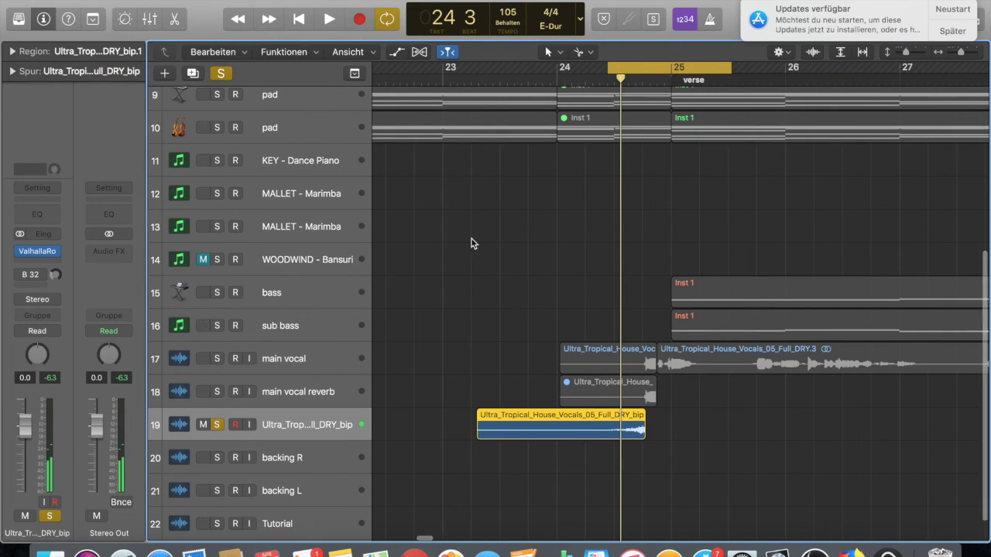
Step: Unsolo the reversed vocal track, lower its volume to about -11 dB, and audition it in the mix with bars 23 to 27 looped
left_click(218, 425)
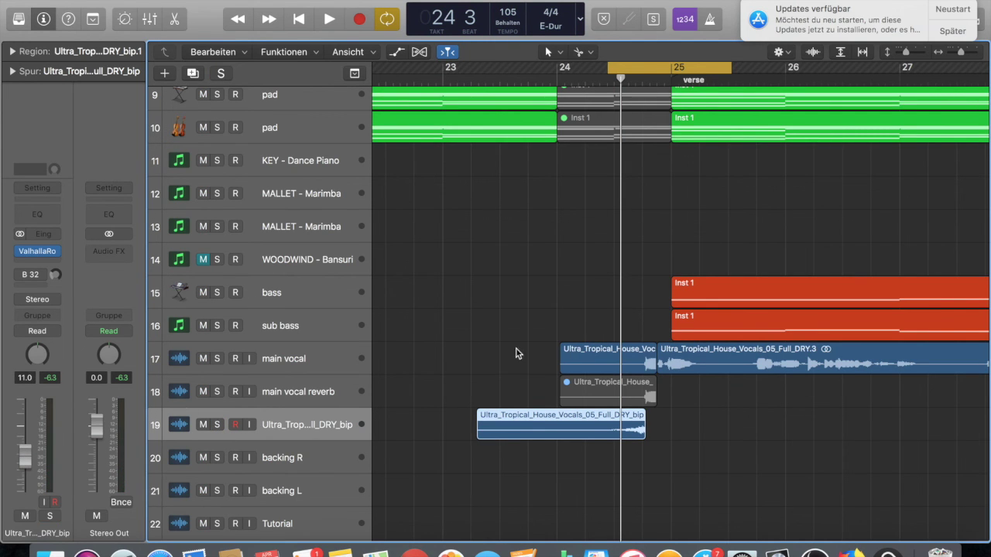
key("super+Left")
left_click_drag(566, 78, 725, 80)
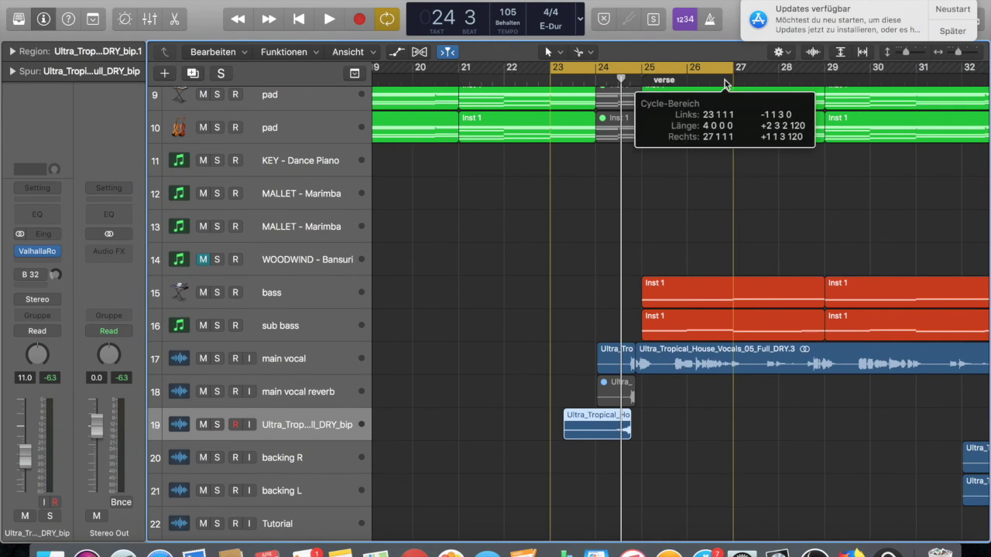
key("super+Right")
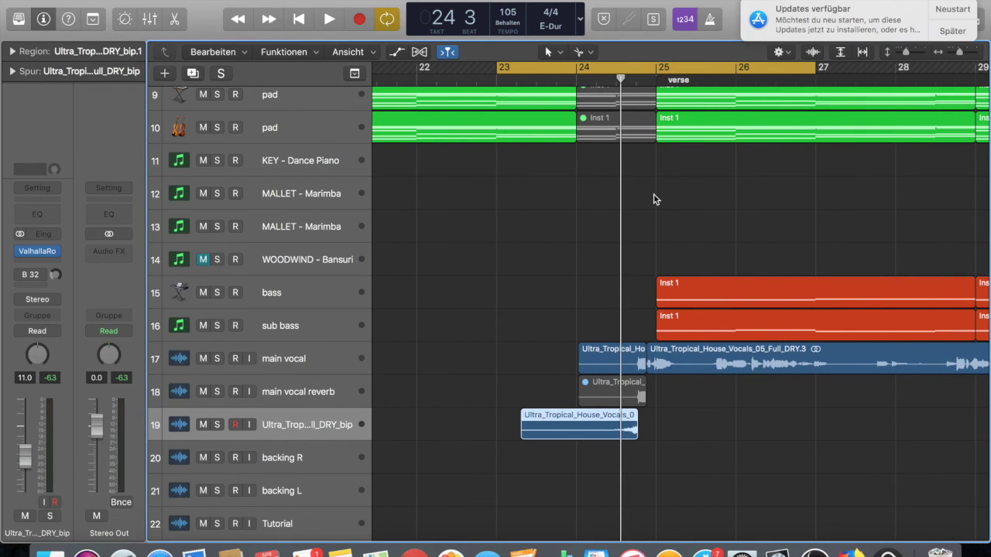
key("space")
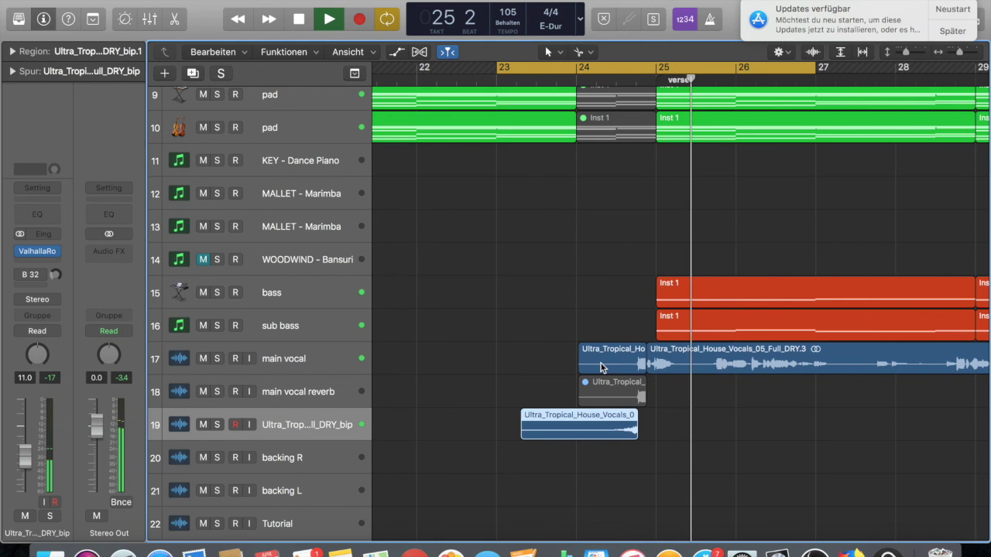
Step: Switch off looping, keep listening to the vocal in the mix, and stop playback in bar 27
key("c")
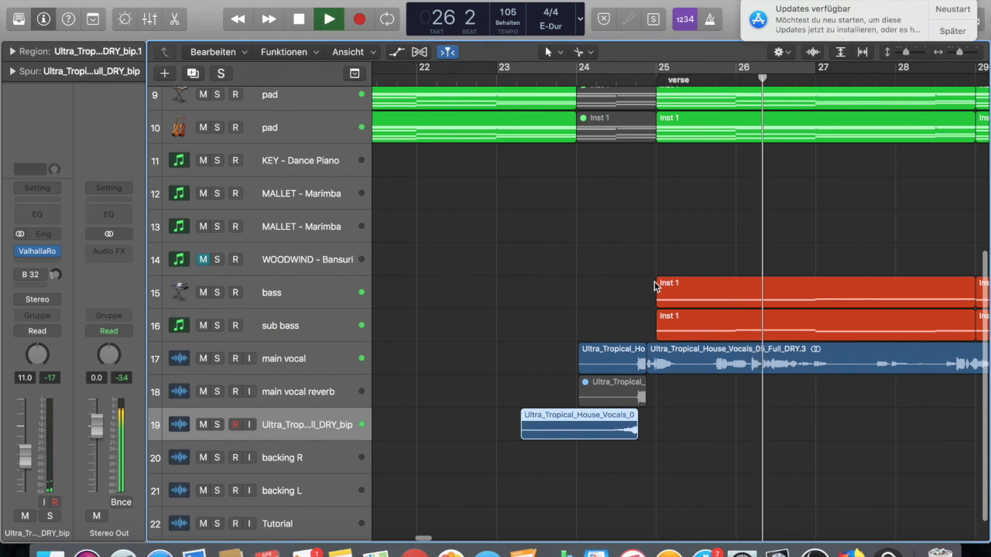
key("super+Left")
key("super+Left")
key("super+Left")
key("super+Right")
key("super+Right")
key("super+Right")
key("super+Right")
key("super+Right")
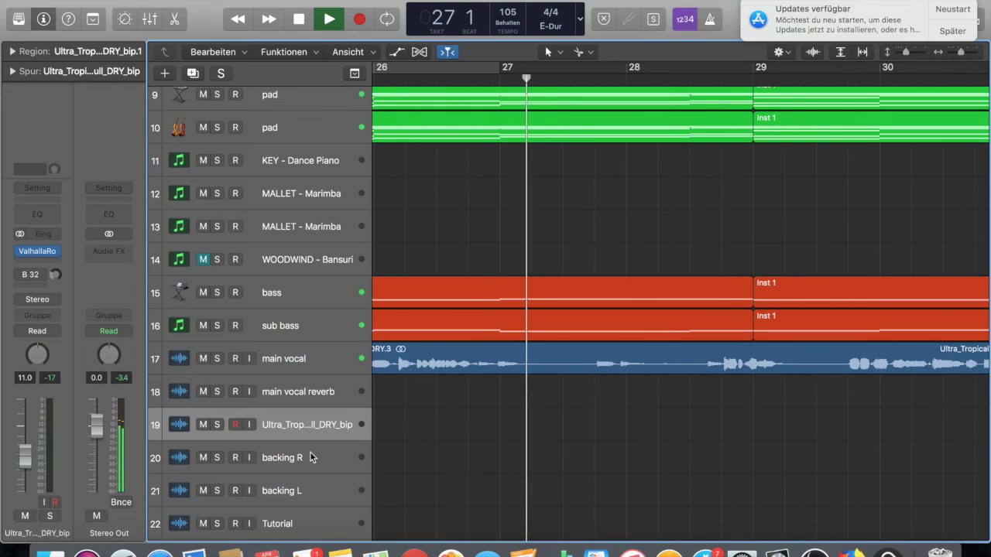
key("space")
Step: Rename the bounced reverb track as "reverse vocal"
double_click(307, 425)
type("rev")
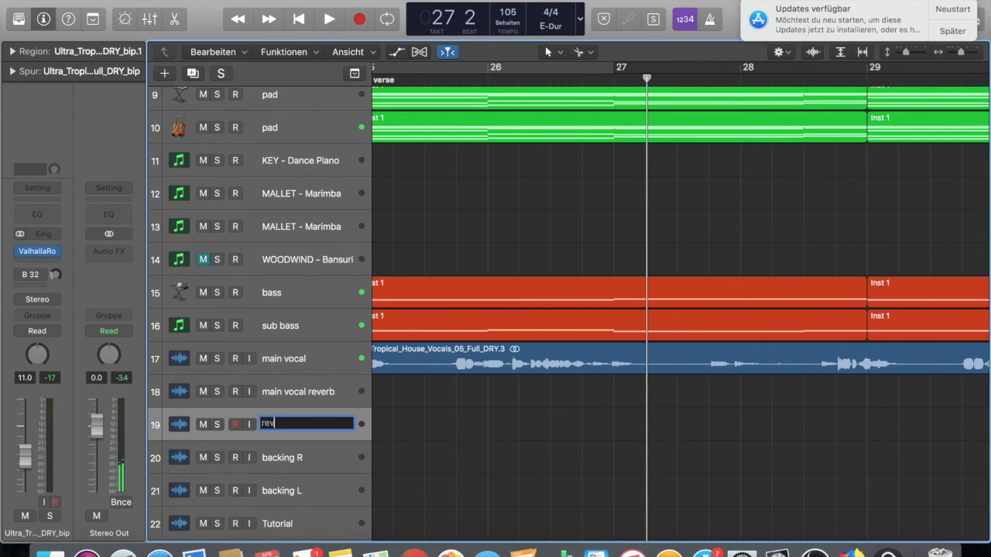
type("erse voca")
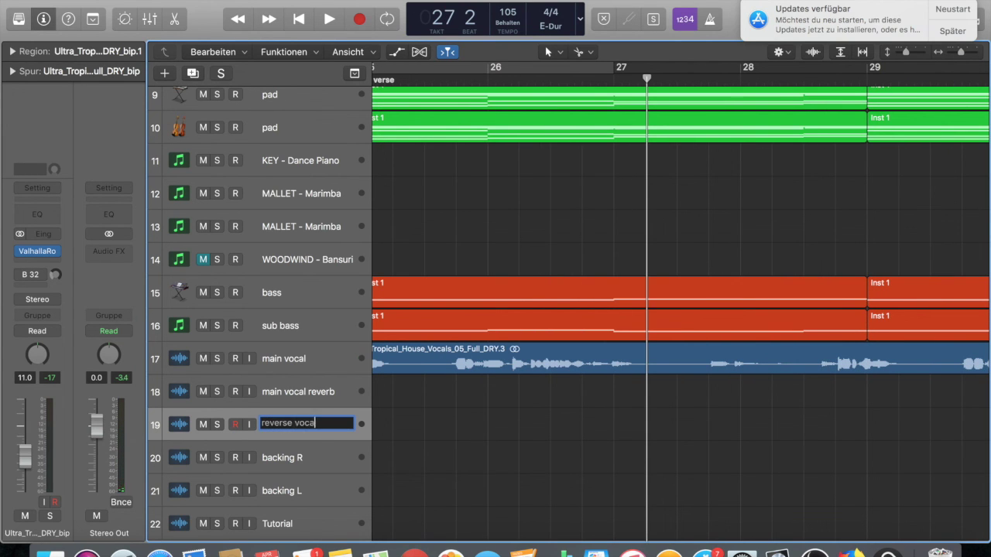
type("l")
key("Return")
Step: Trim the reverse vocal region's start to 23 2 4 181 and give it a fade-in of 3308 with a curve of 14
scroll(363, 462, "left", 5)
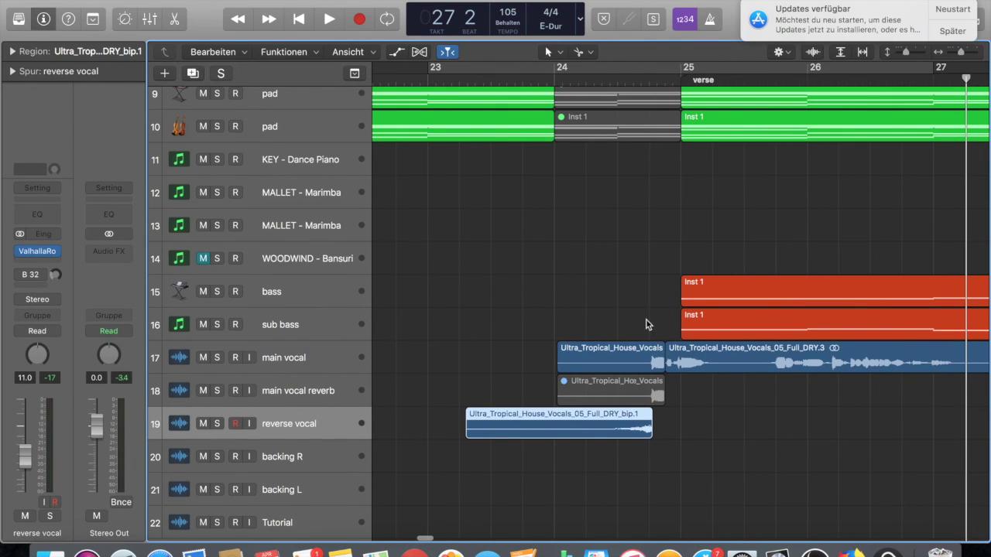
left_click_drag(467, 427, 489, 426)
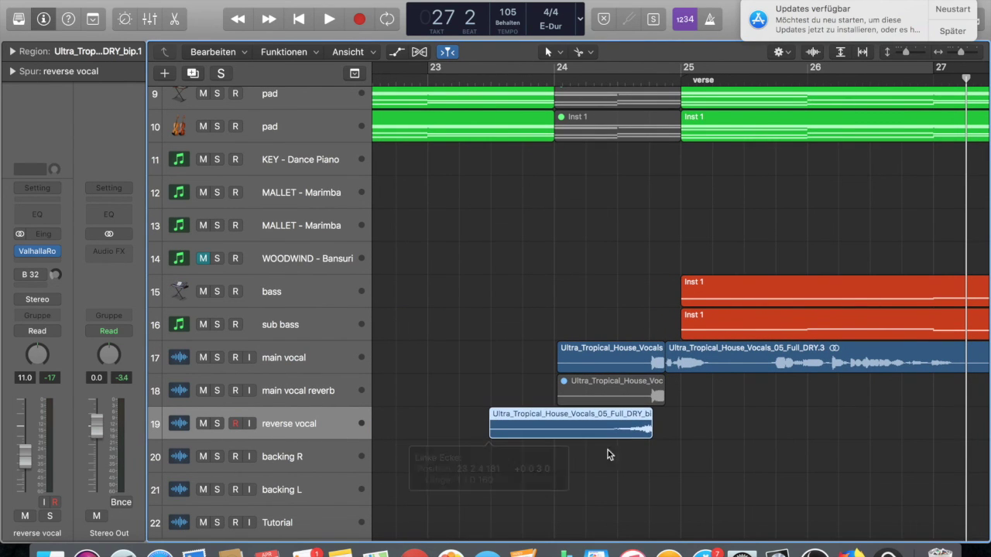
left_click(35, 54)
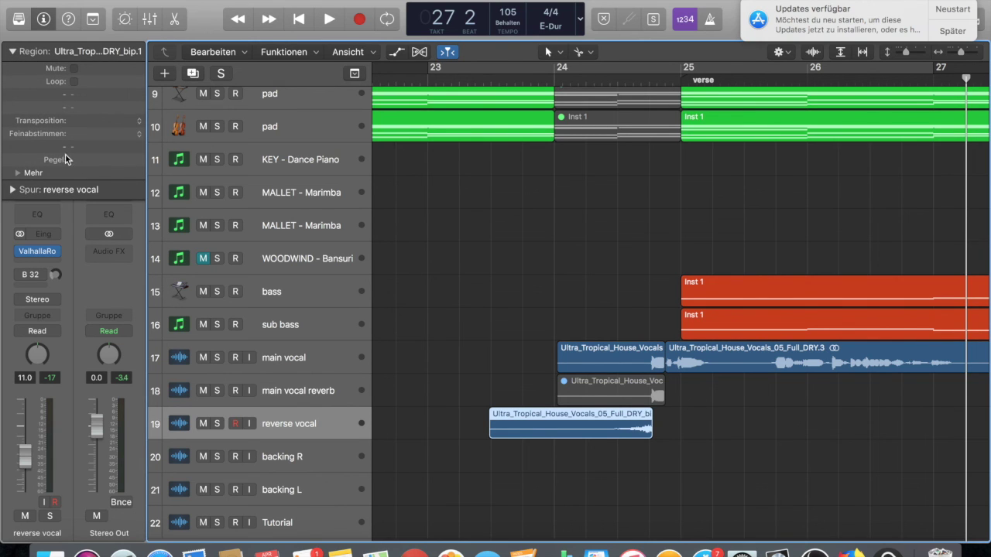
left_click(18, 173)
left_click_drag(71, 200, 71, 186)
key("t")
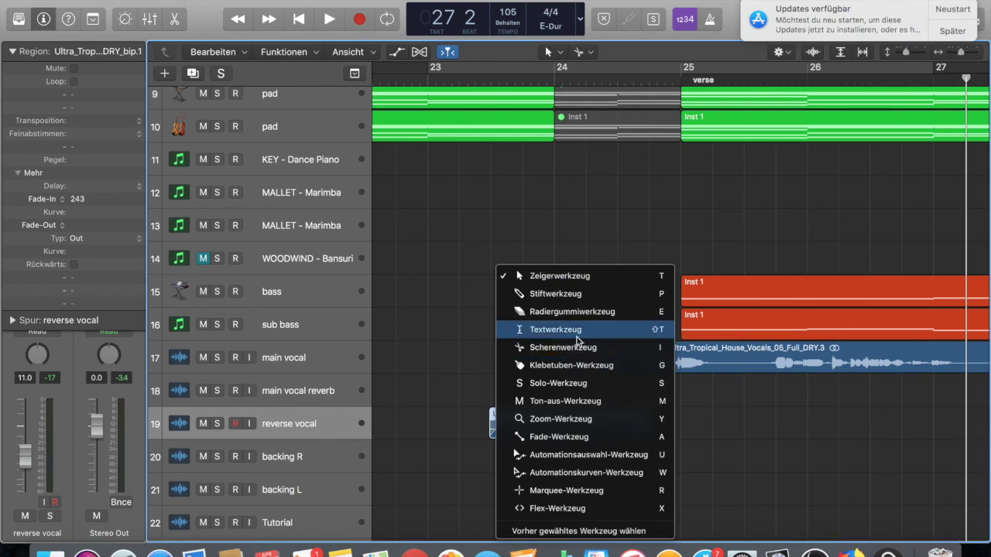
left_click(544, 438)
left_click_drag(499, 422, 597, 491)
Step: Play from just before bar 24 into bar 25 to audition the faded reverse vocal leading into the main vocal
left_click(539, 80)
key("space")
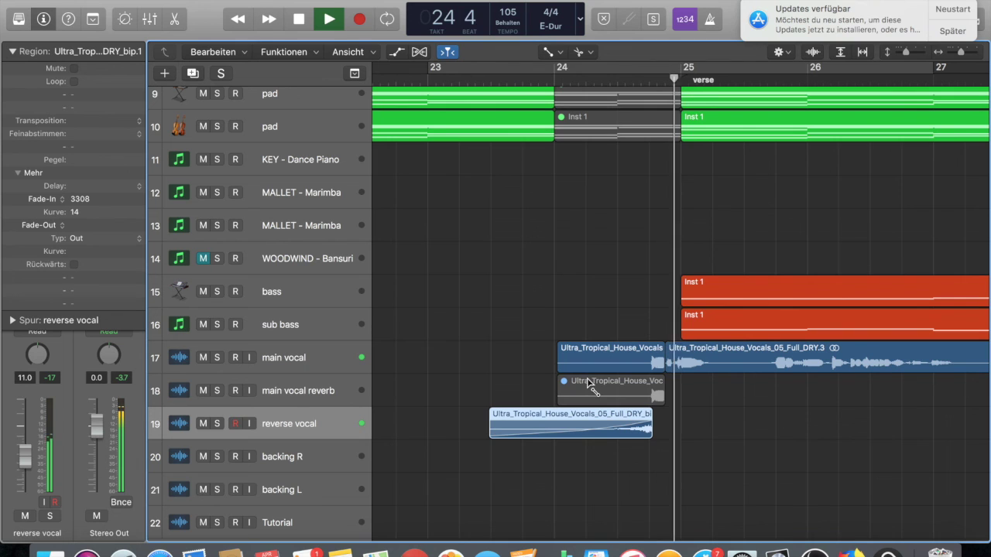
key("space")
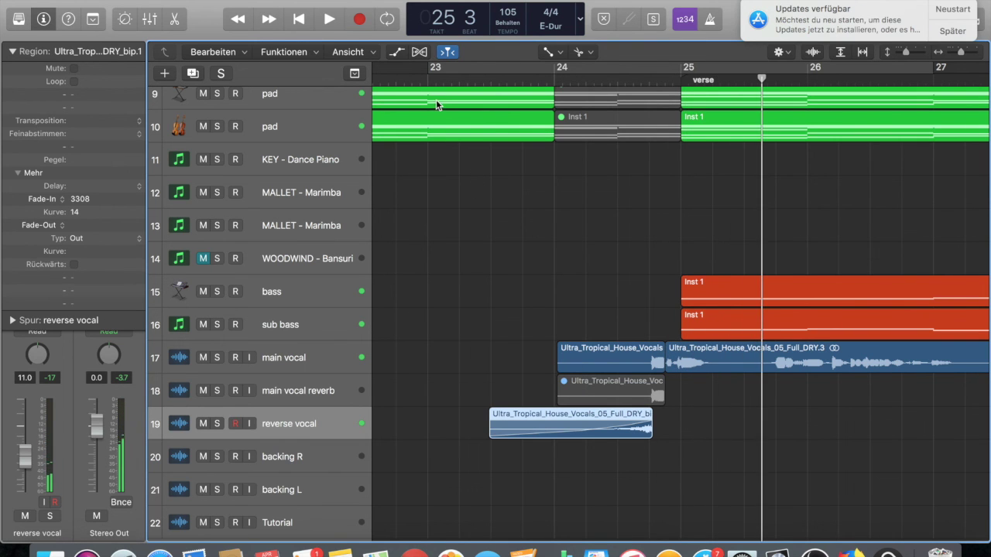
Step: Examine the overall arrangement of the vocal, bass and pad tracks from the verse through the break to the drop
scroll(438, 100, "down", 3)
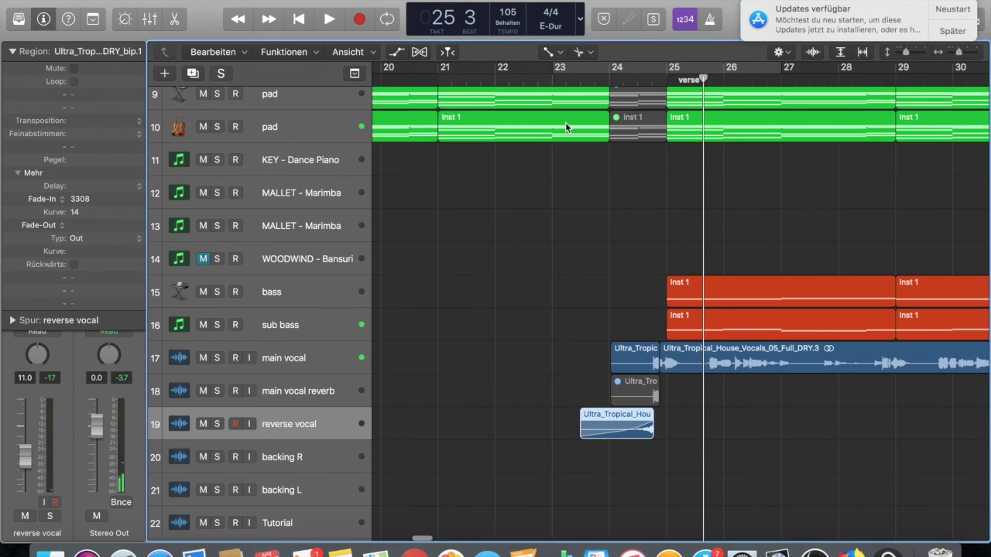
scroll(565, 123, "up", 8)
scroll(609, 389, "down", 8)
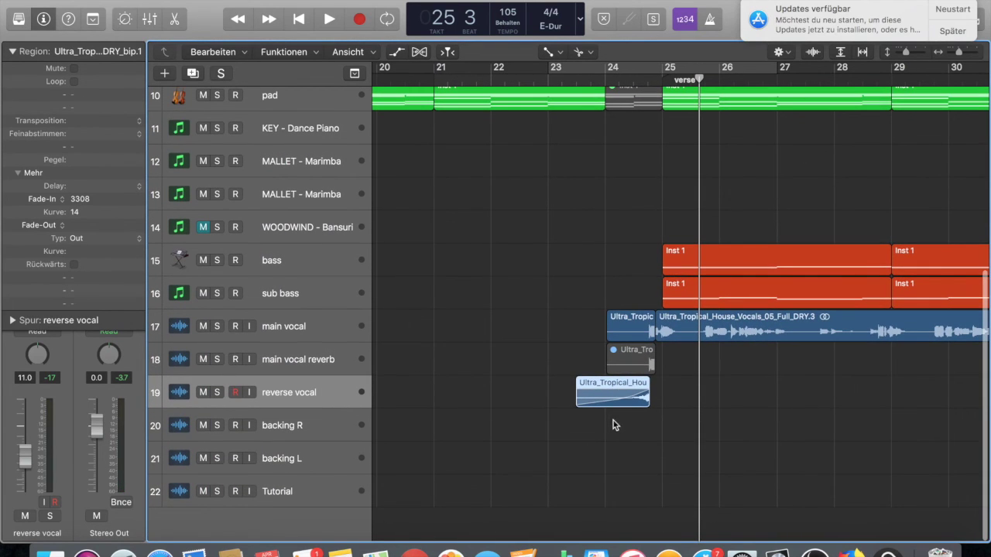
scroll(613, 420, "down", 6)
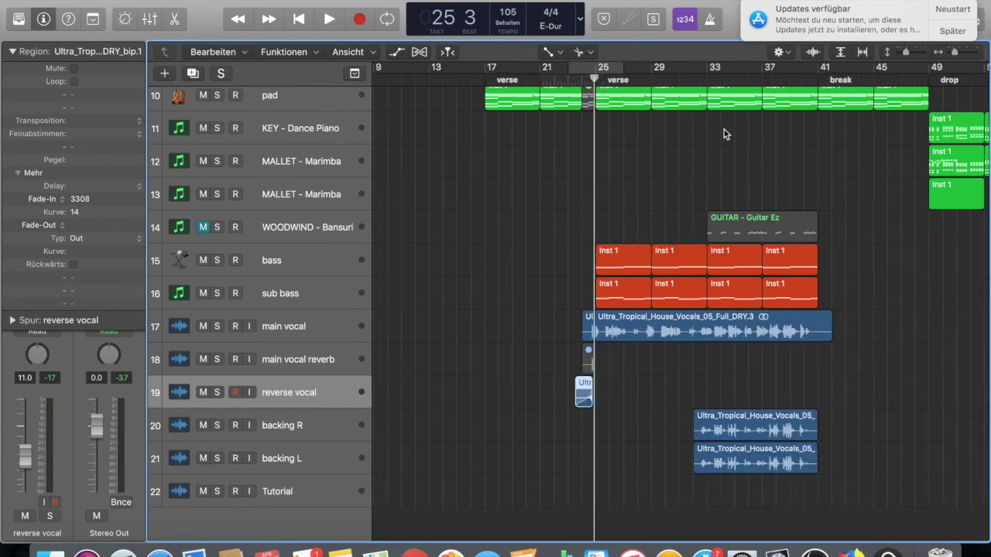
scroll(714, 373, "up", 3)
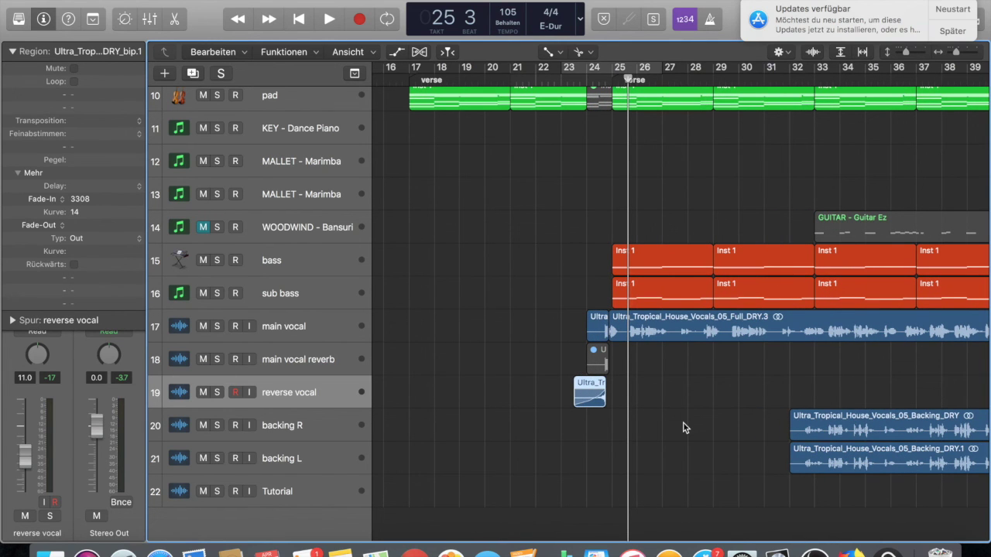
scroll(682, 418, "up", 3)
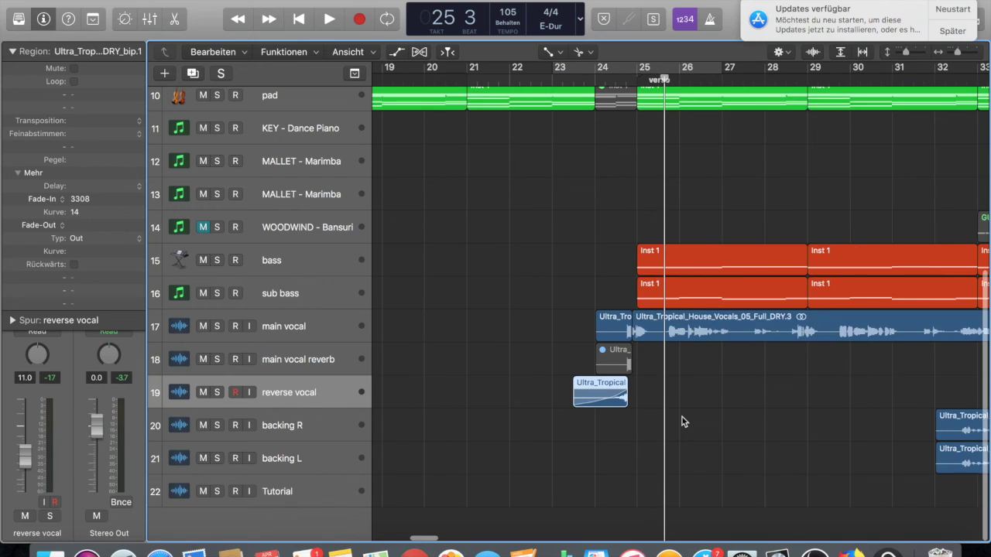
scroll(682, 422, "down", 3)
scroll(720, 232, "up", 3)
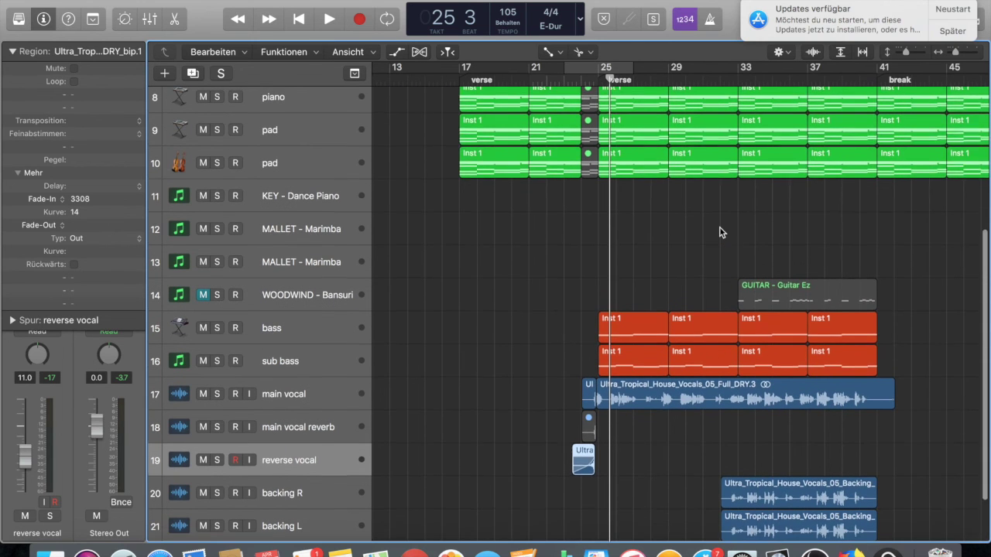
scroll(720, 233, "right", 3)
scroll(728, 234, "down", 2)
scroll(728, 231, "up", 1)
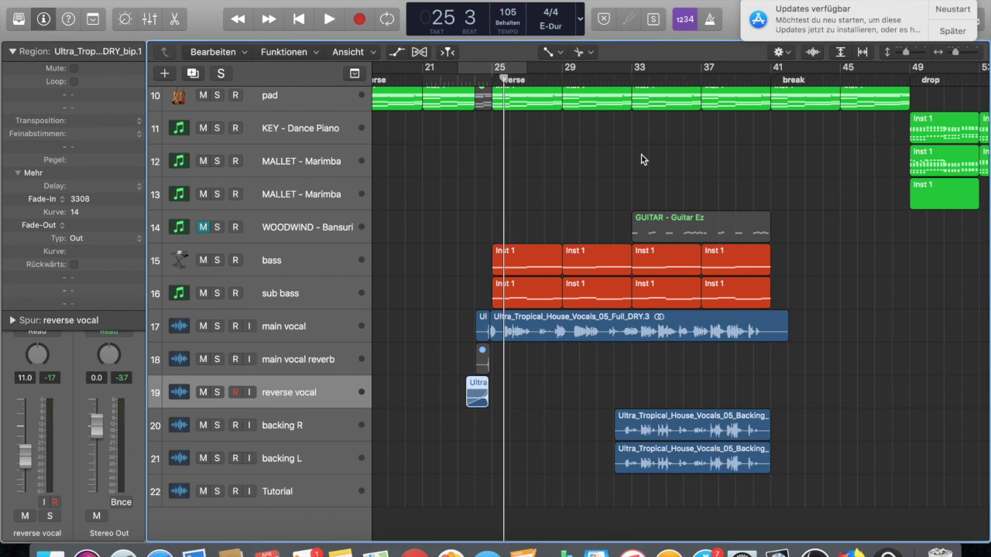
Step: Set the loop range over the second verse from bar 25 to bar 41 and switch to OBS
left_click_drag(496, 66, 764, 107)
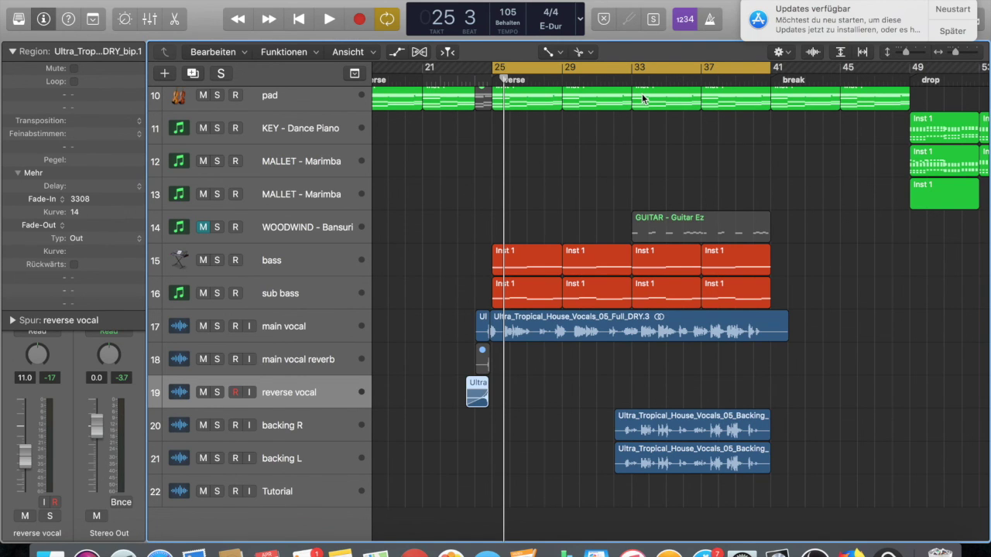
key("super+Tab")
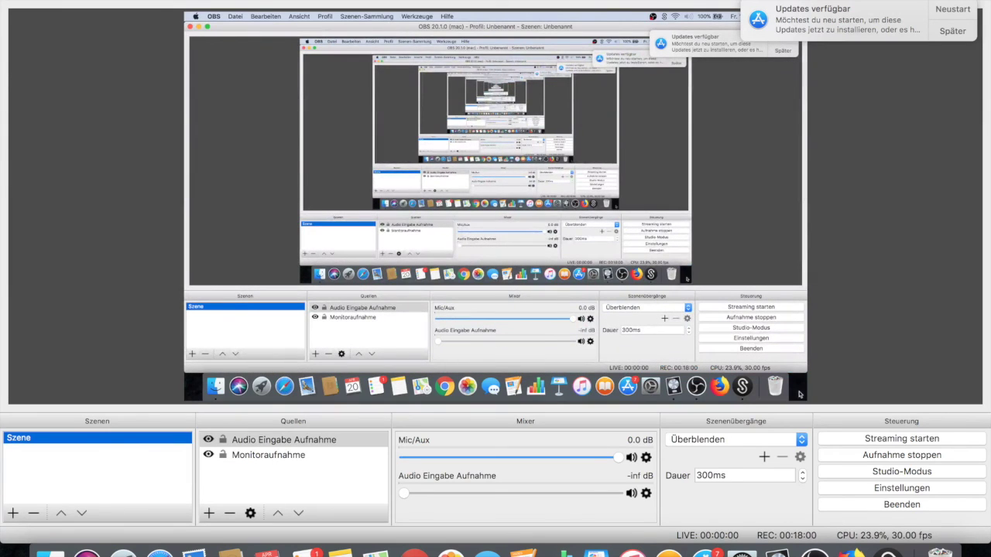